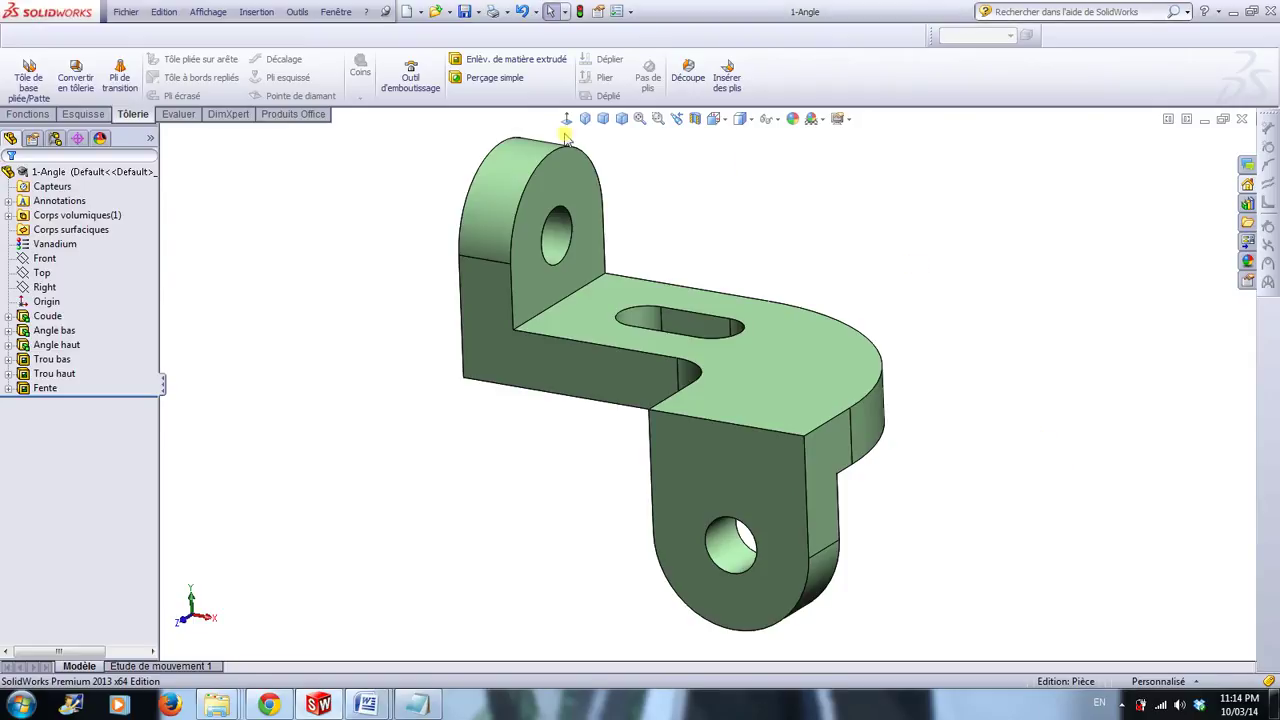
Step: Create a new drawing from the current part on an A (ANSI) Landscape sheet
{"action": "left_click", "coordinate": [421, 12]}
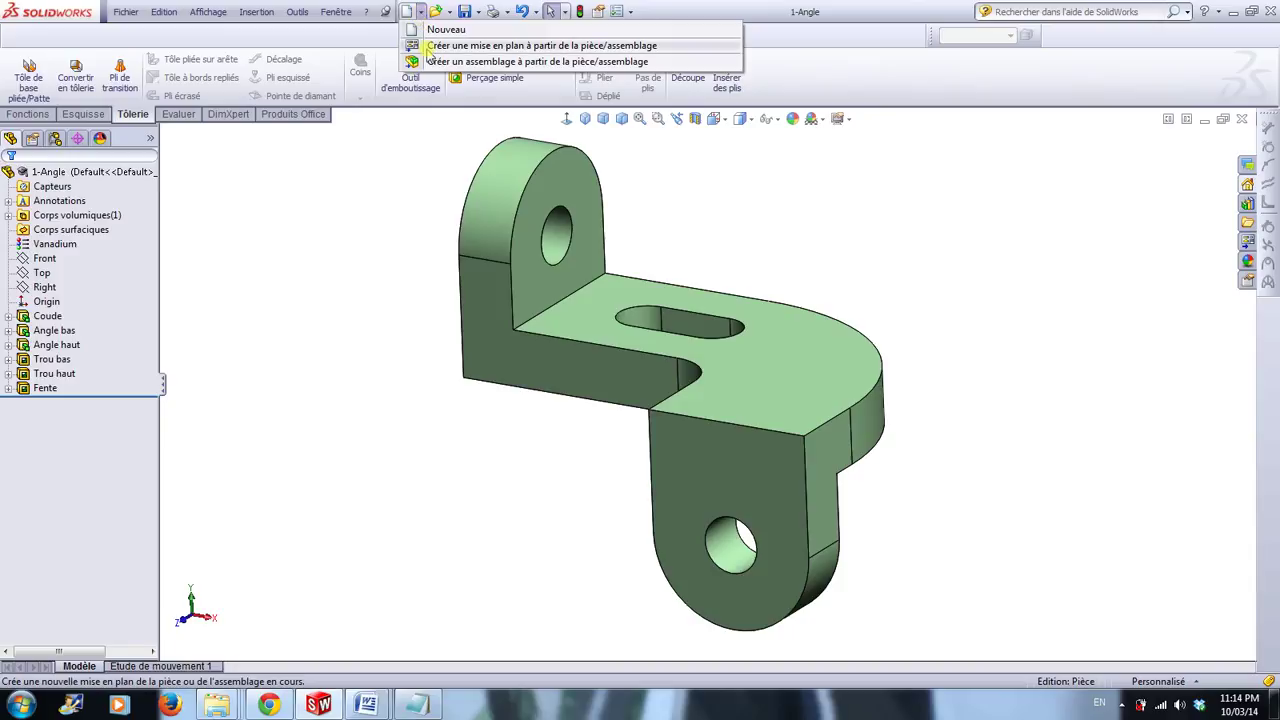
{"action": "left_click", "coordinate": [424, 46]}
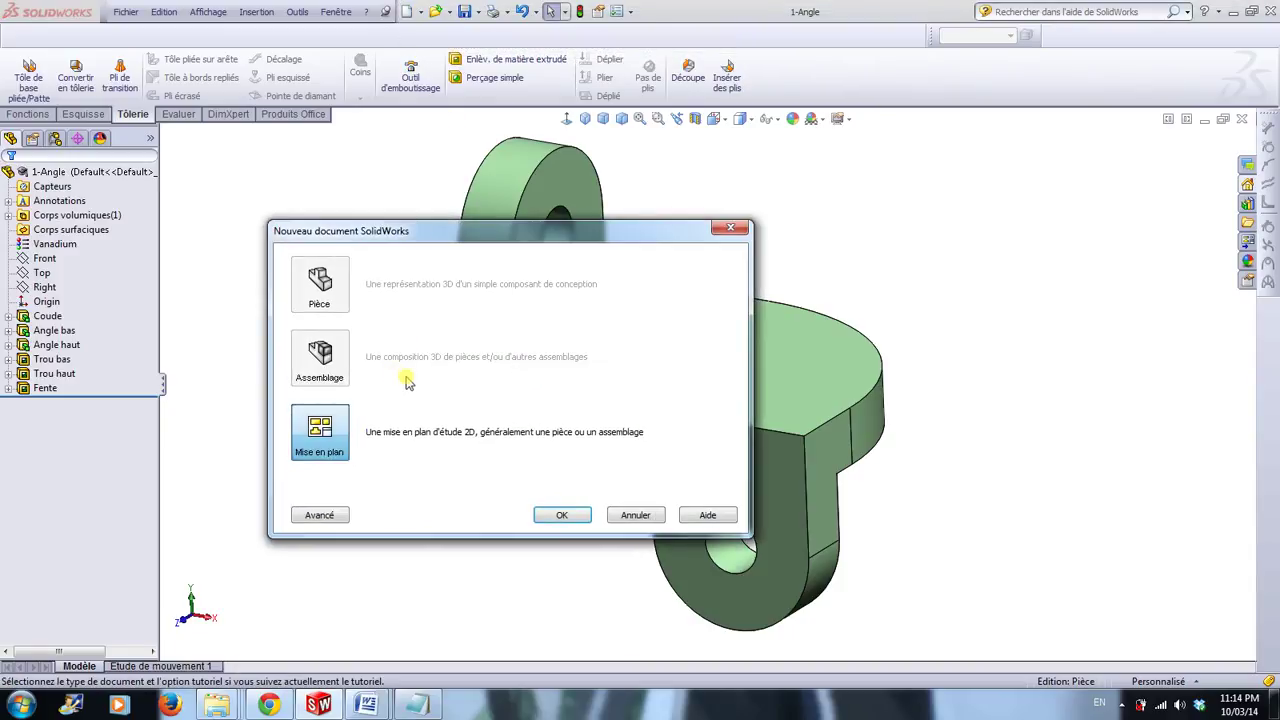
{"action": "left_click", "coordinate": [563, 515]}
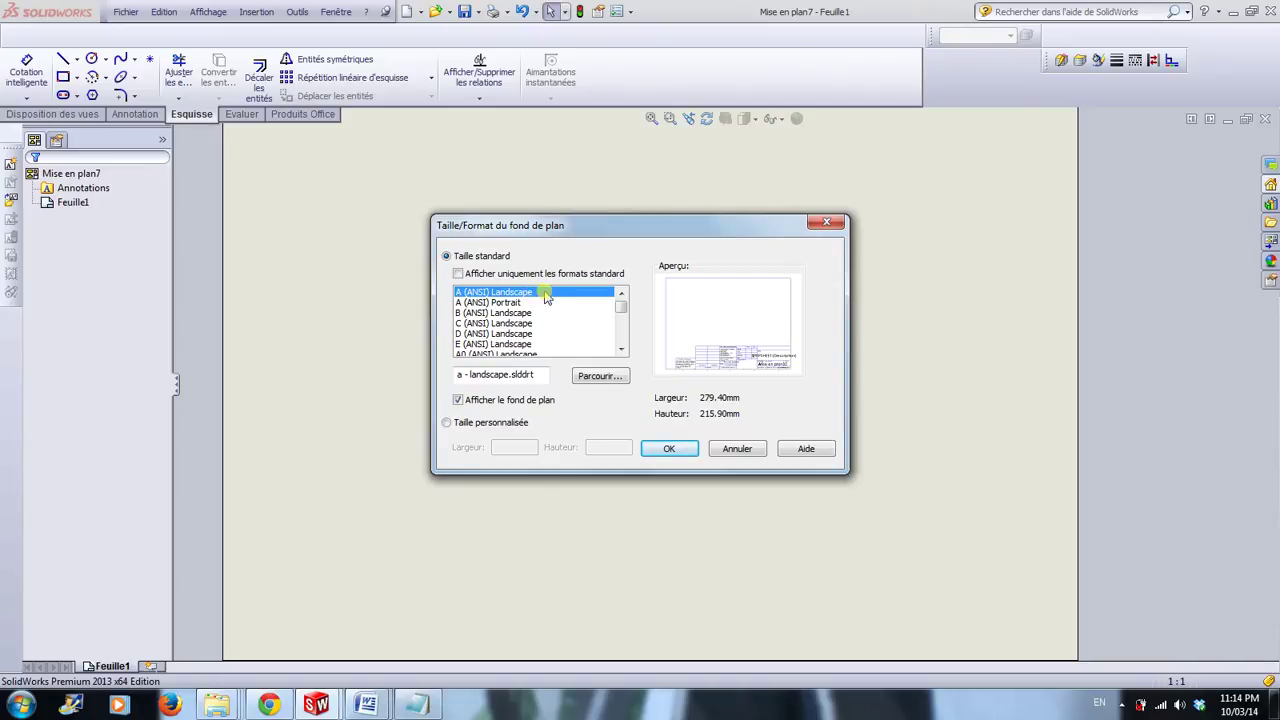
{"action": "left_click", "coordinate": [670, 448]}
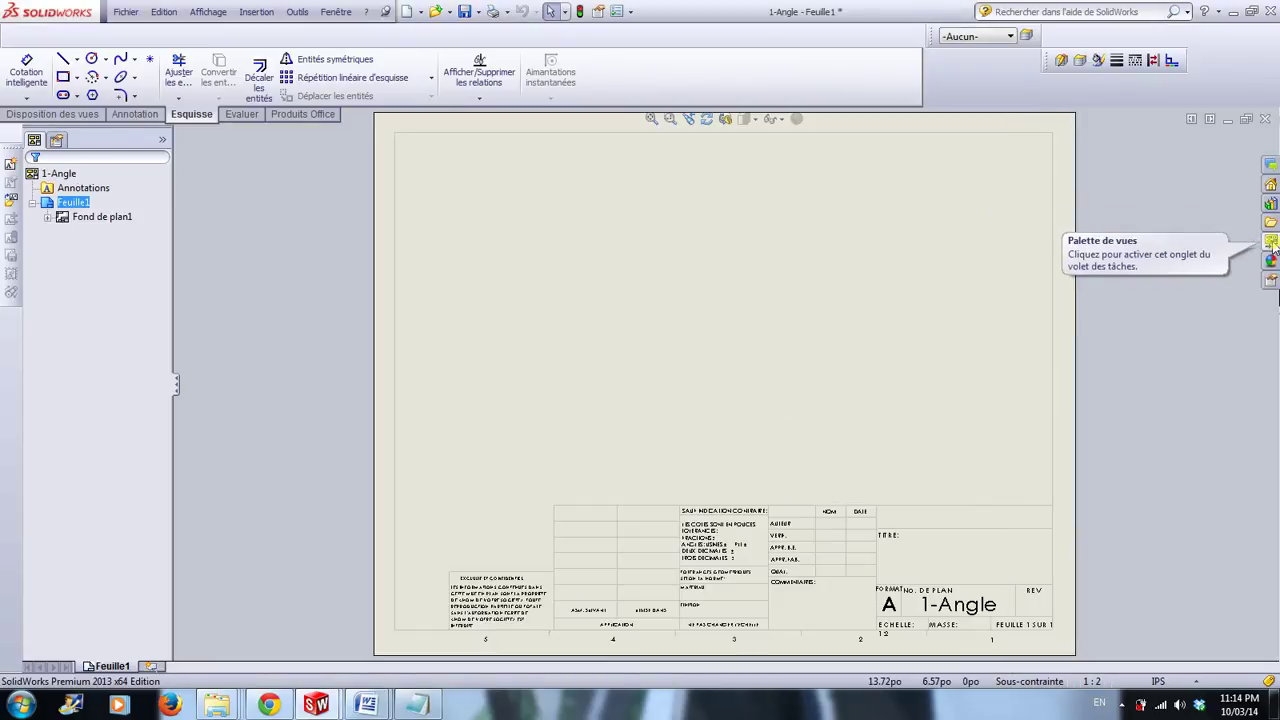
Step: Place the part's *Face view on the sheet and project an isometric view diagonally above it
{"action": "left_click", "coordinate": [1272, 242]}
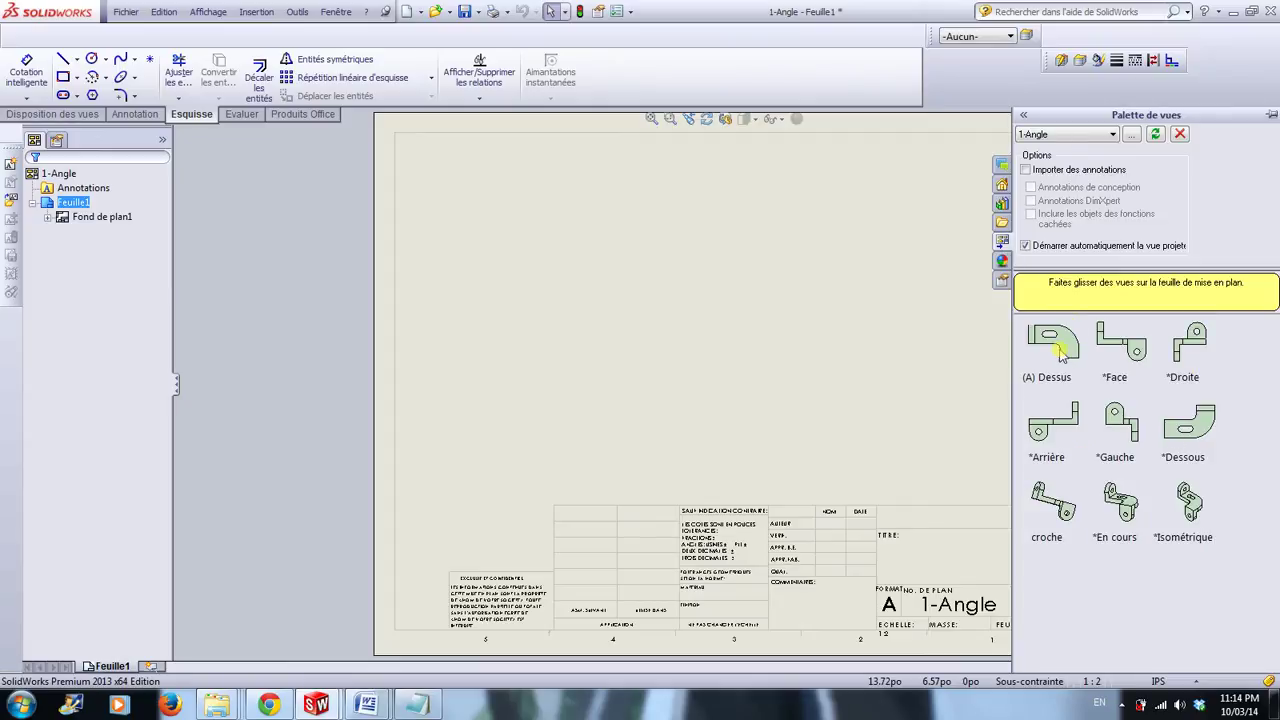
{"action": "left_click", "coordinate": [1121, 350]}
{"action": "left_click_drag", "start_coordinate": [846, 405], "coordinate": [571, 421]}
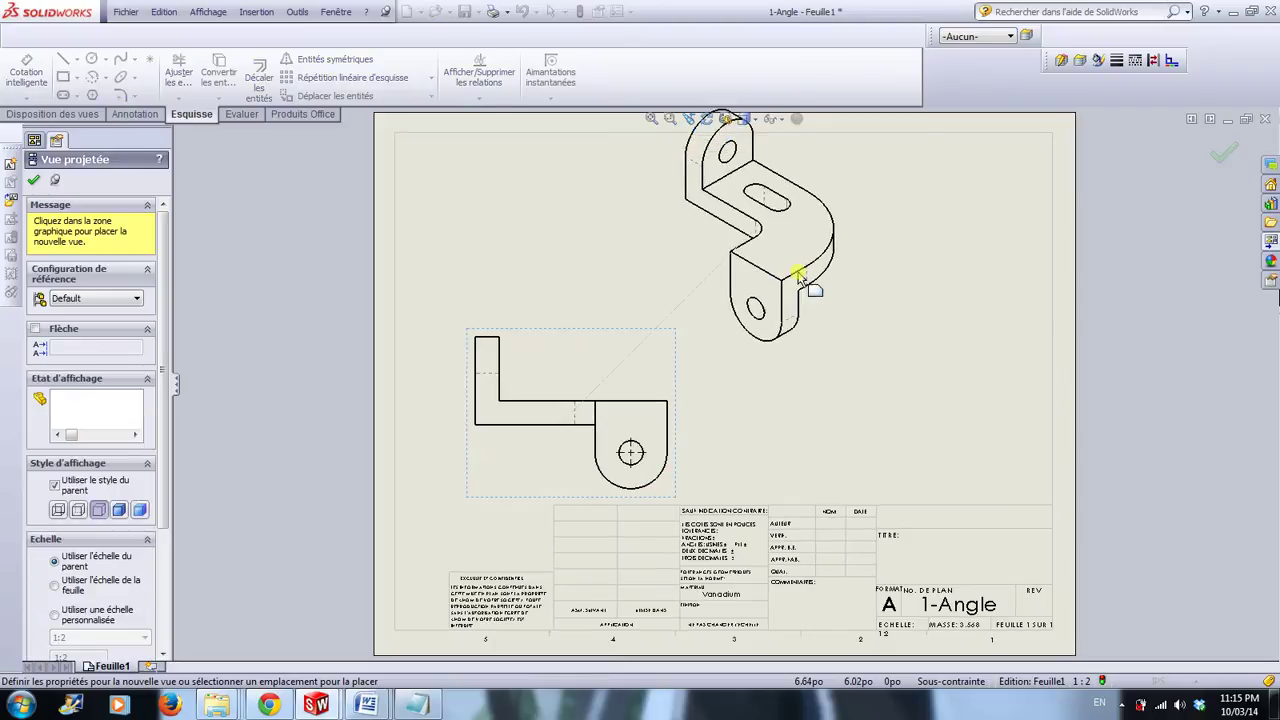
{"action": "left_click", "coordinate": [790, 282]}
{"action": "left_click", "coordinate": [872, 358]}
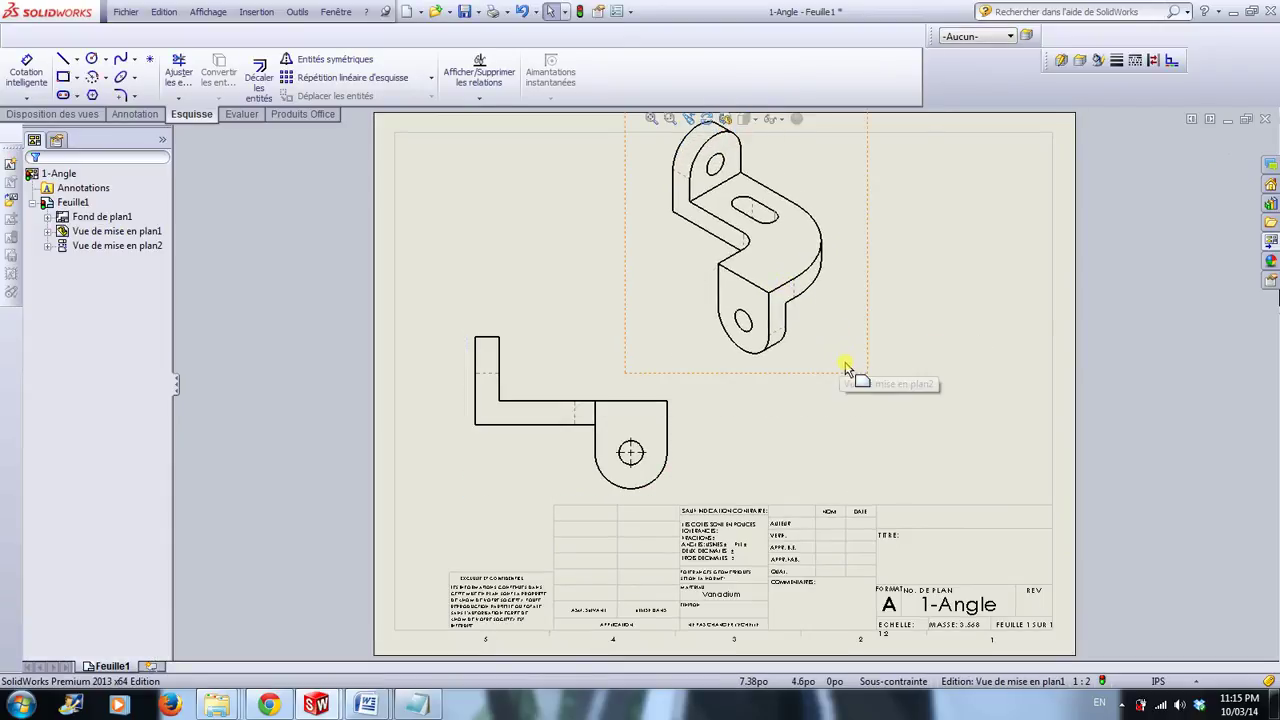
Step: Move the isometric view to the upper-right corner of the sheet and shift the front view slightly upward
{"action": "left_click", "coordinate": [903, 366]}
{"action": "left_click", "coordinate": [865, 385]}
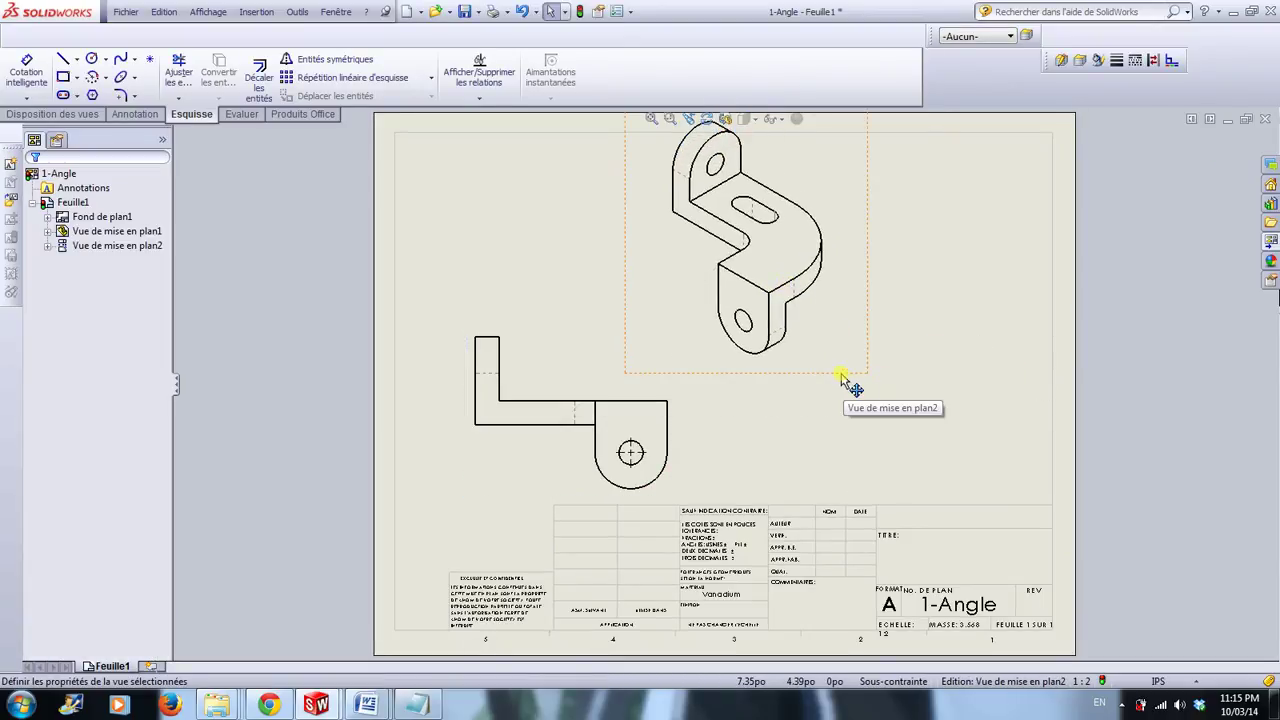
{"action": "left_click_drag", "start_coordinate": [920, 371], "coordinate": [998, 401]}
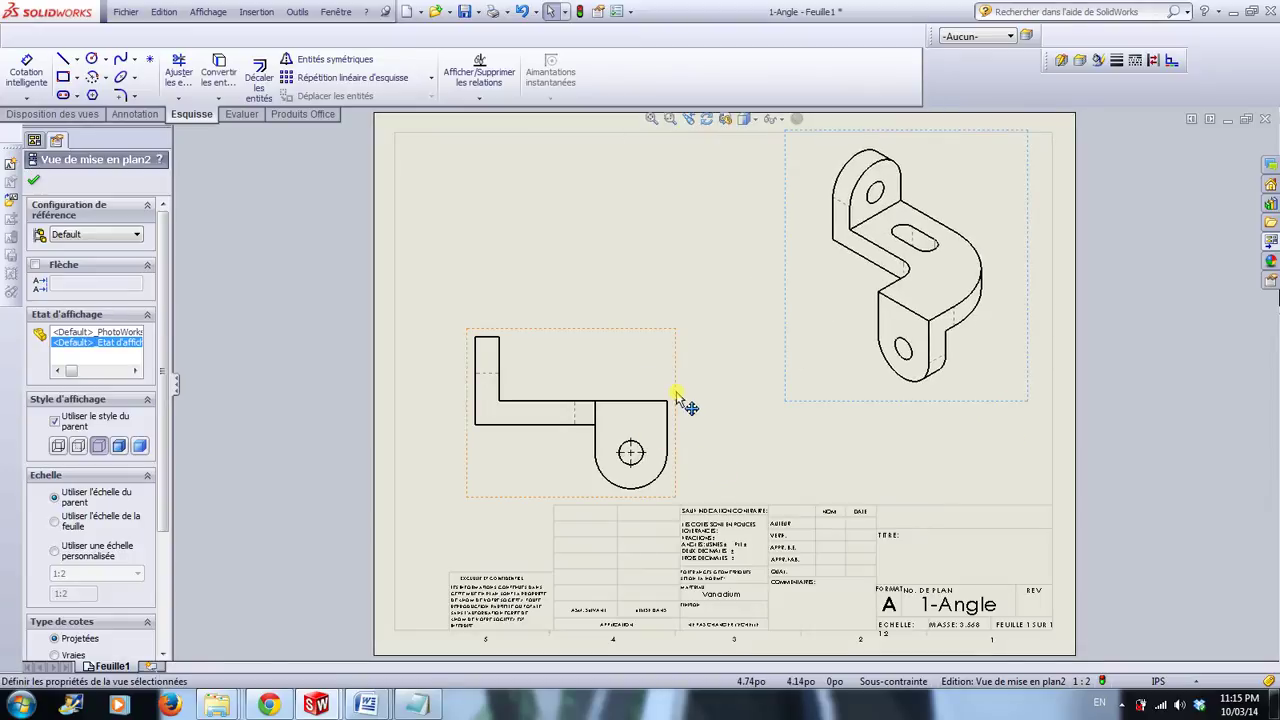
{"action": "left_click_drag", "start_coordinate": [680, 401], "coordinate": [678, 362]}
{"action": "left_click", "coordinate": [742, 424]}
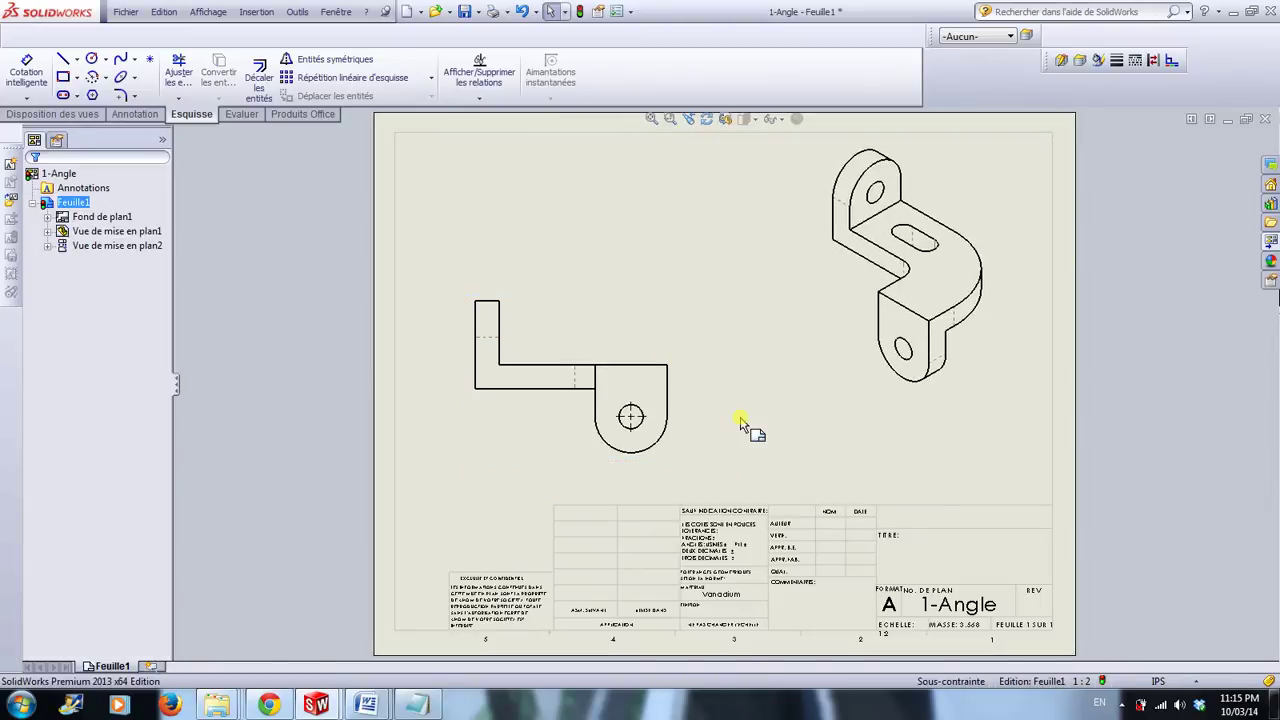
Step: Open the sheet format for editing and display the grid on the sheet
{"action": "right_click", "coordinate": [789, 447]}
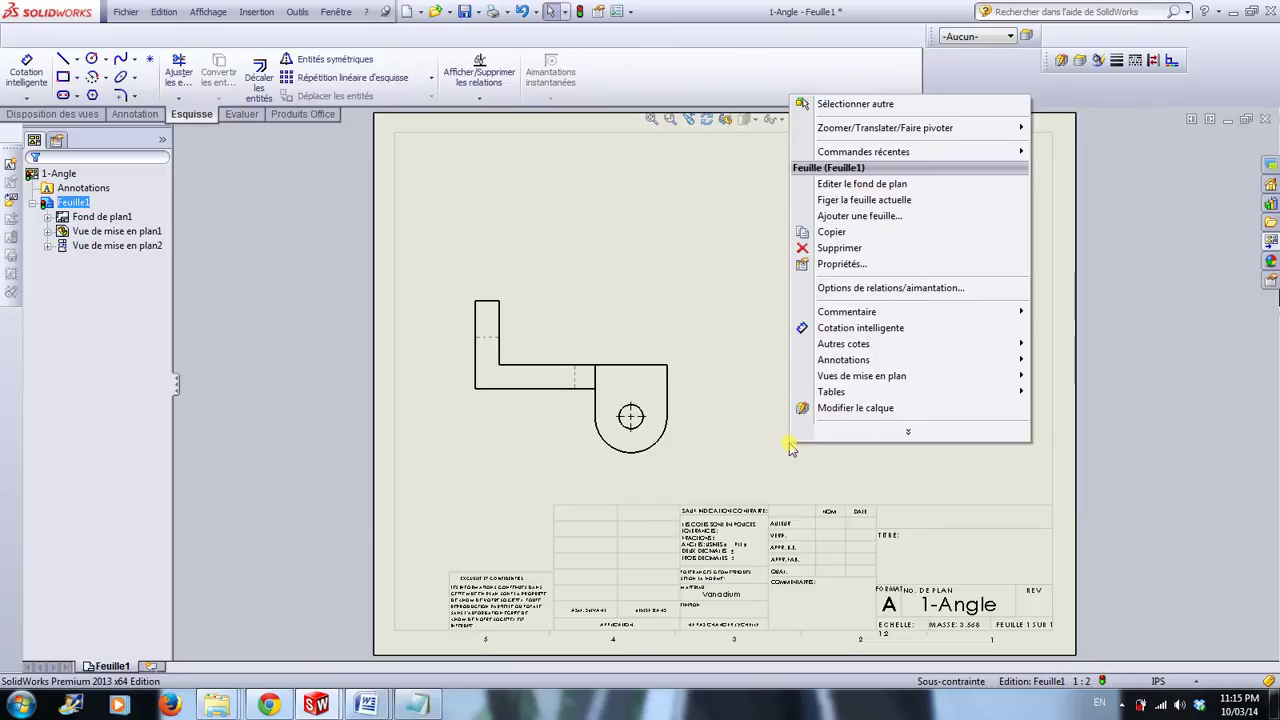
{"action": "left_click", "coordinate": [848, 184]}
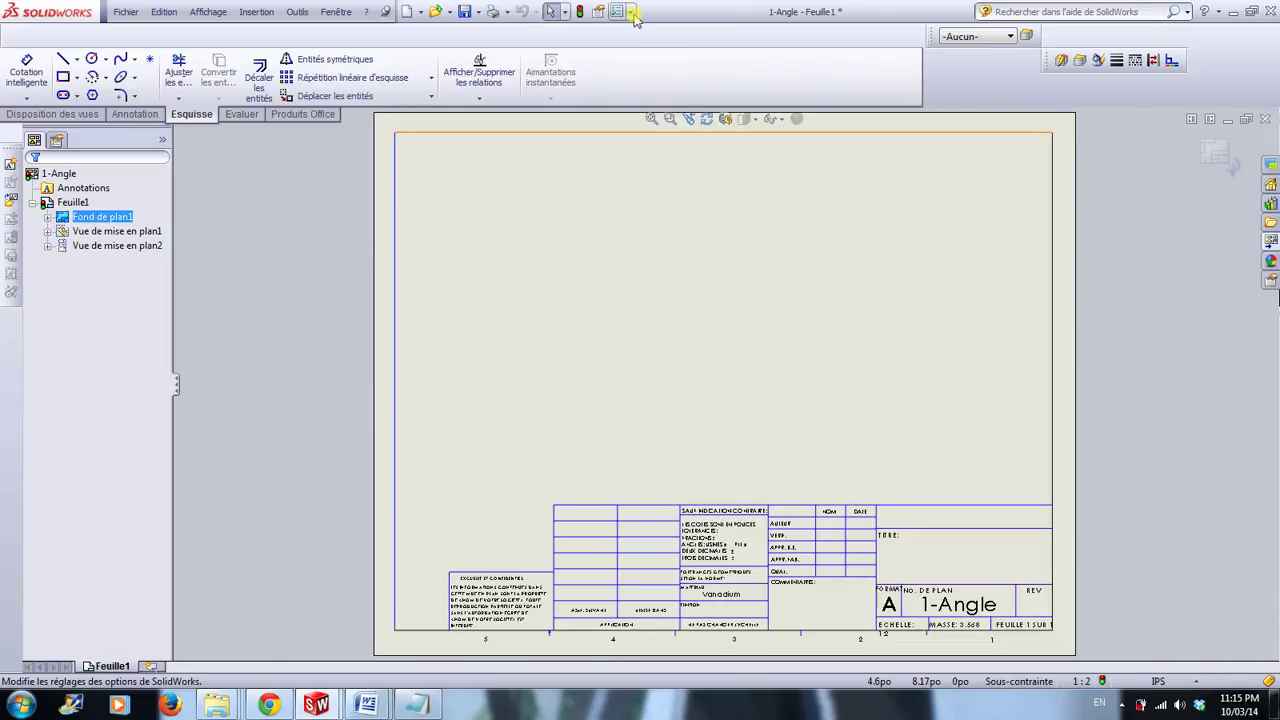
{"action": "left_click", "coordinate": [1158, 681]}
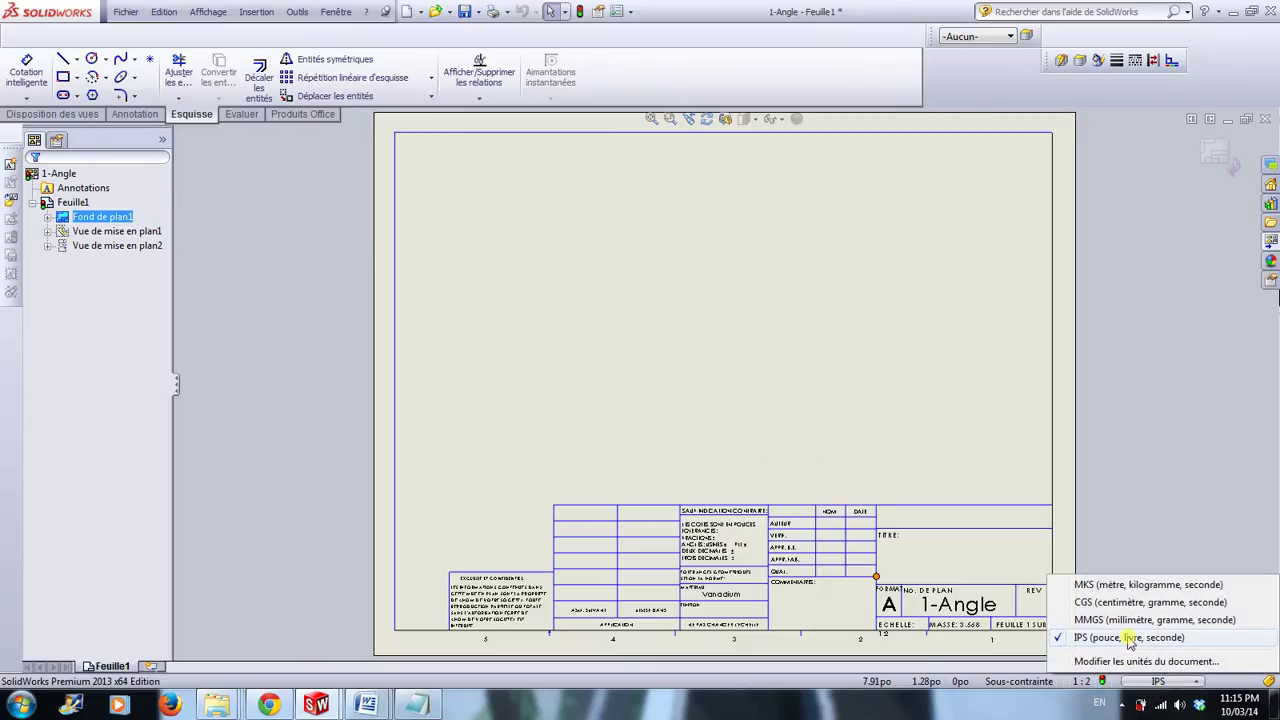
{"action": "left_click", "coordinate": [858, 352]}
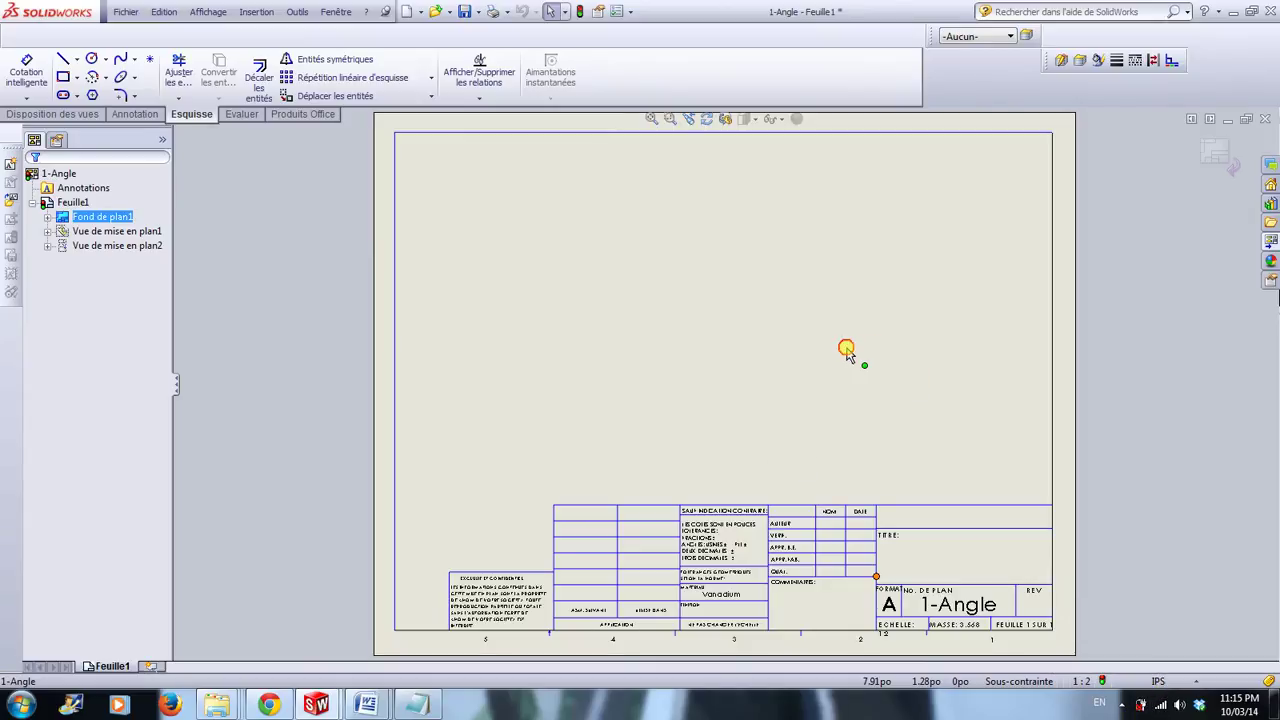
{"action": "left_click", "coordinate": [780, 122]}
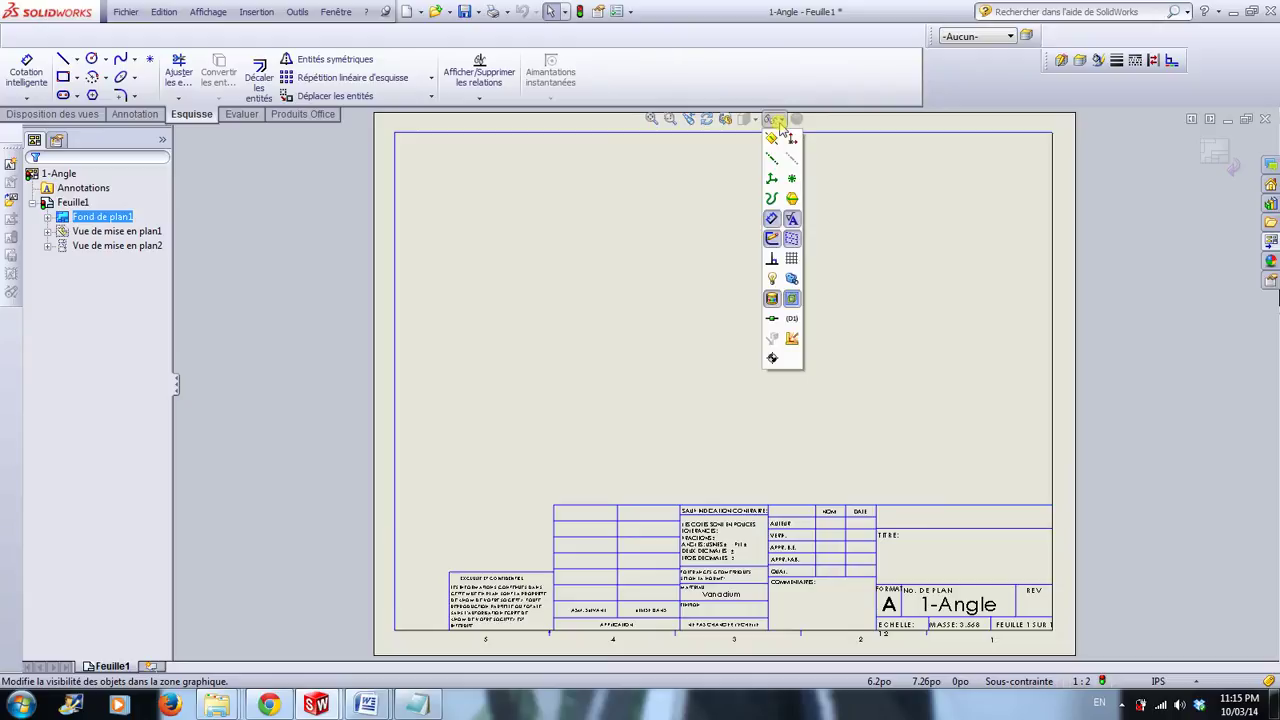
{"action": "left_click", "coordinate": [793, 261]}
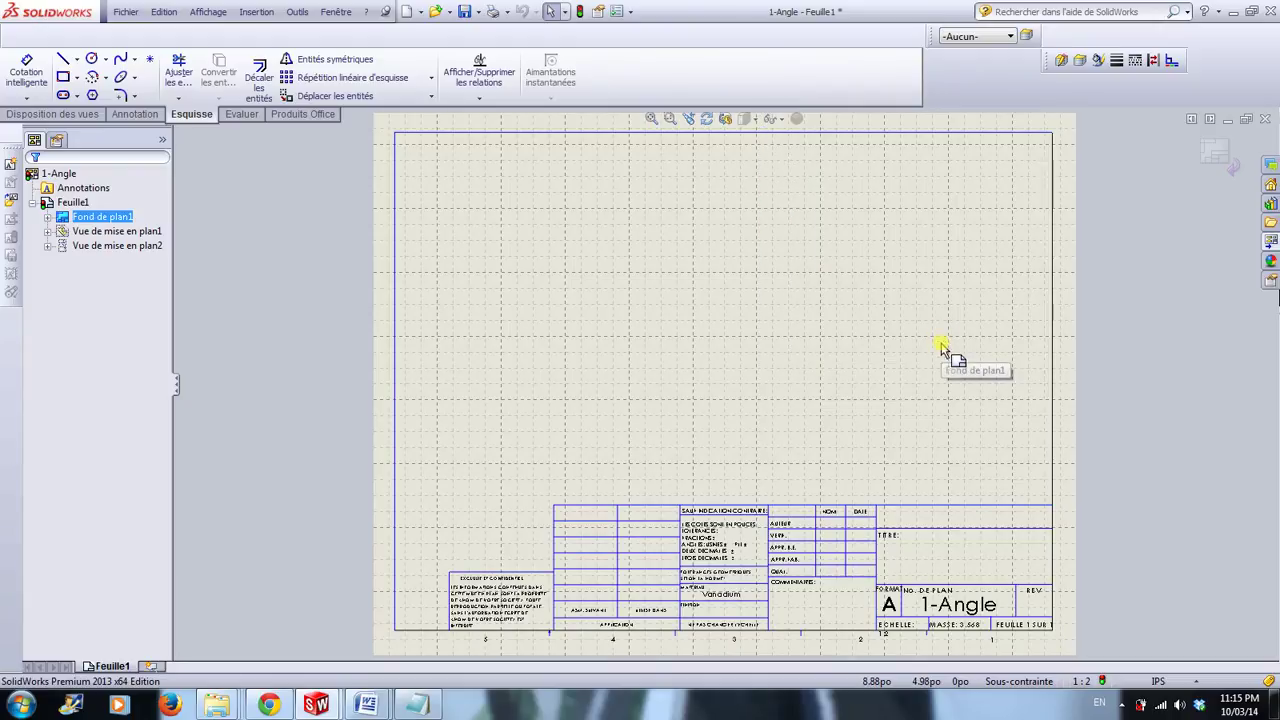
Step: Delete the entire default title block with its lines and notes, keeping the sheet's border frame
{"action": "scroll", "coordinate": [778, 483], "scroll_direction": "up", "scroll_amount": 3}
{"action": "scroll", "coordinate": [778, 483], "scroll_direction": "down", "scroll_amount": 2}
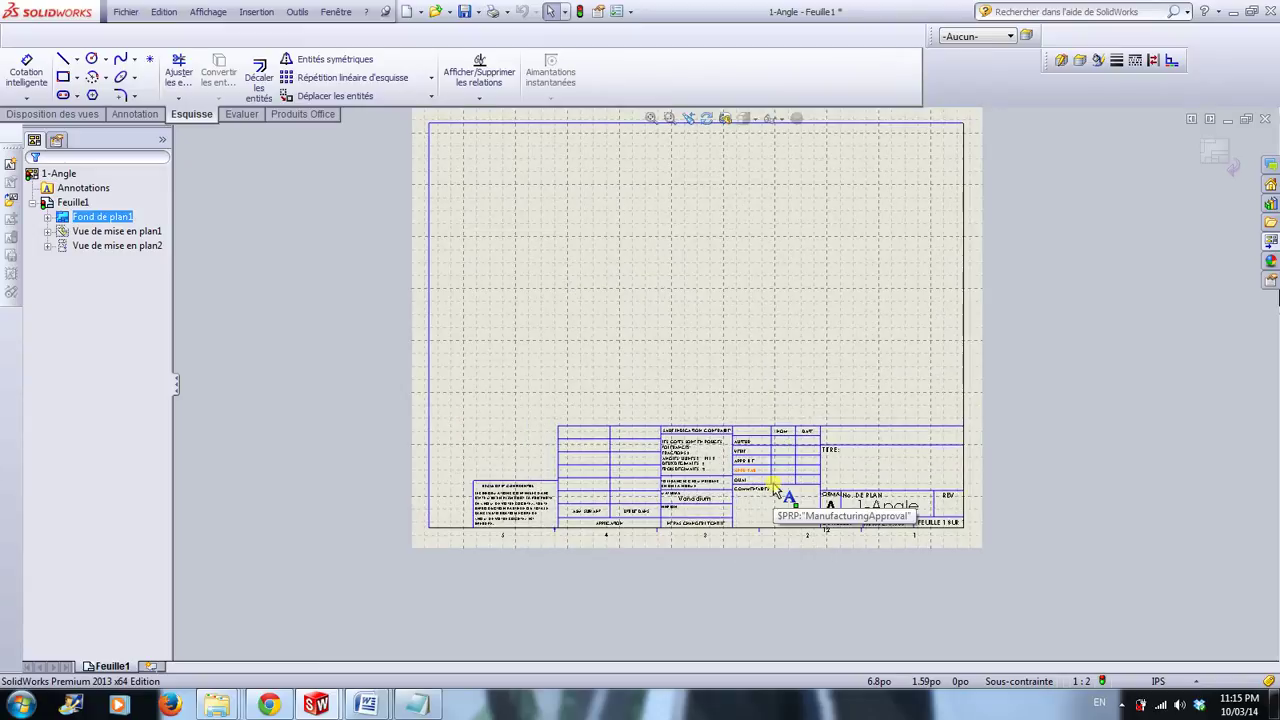
{"action": "scroll", "coordinate": [580, 470], "scroll_direction": "down", "scroll_amount": 2}
{"action": "scroll", "coordinate": [580, 468], "scroll_direction": "up", "scroll_amount": 2}
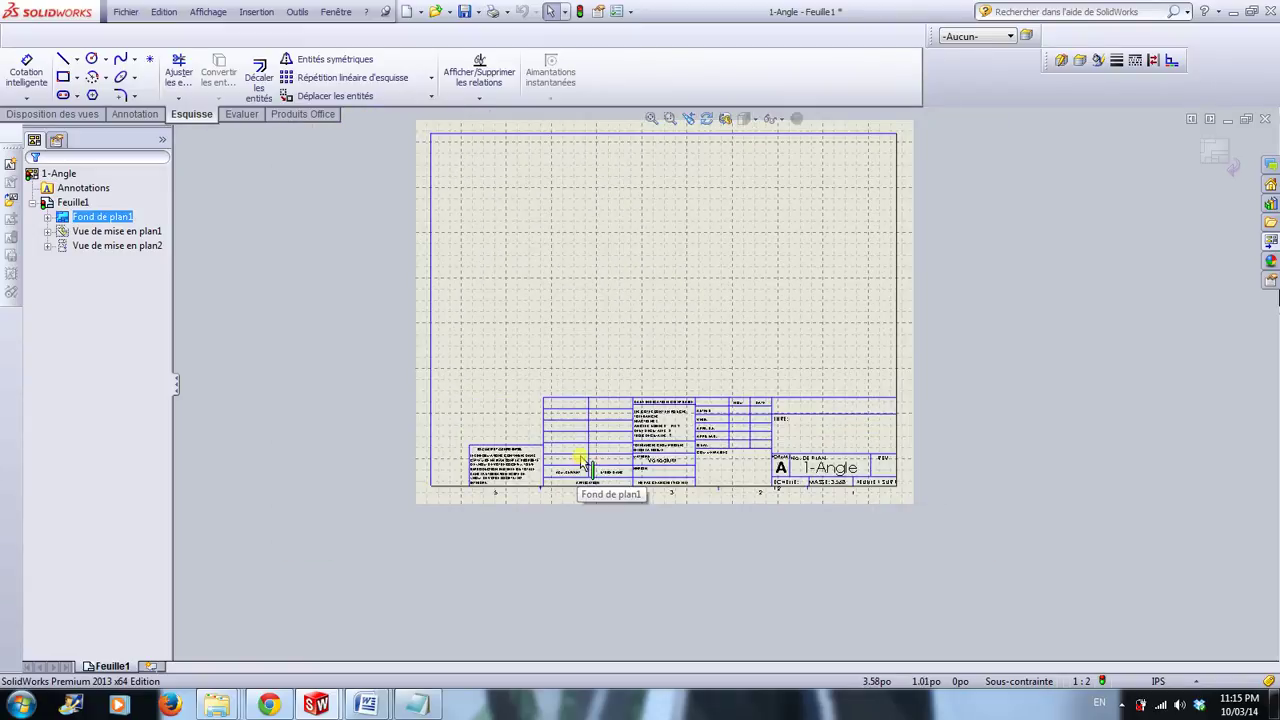
{"action": "scroll", "coordinate": [757, 551], "scroll_direction": "down", "scroll_amount": 2}
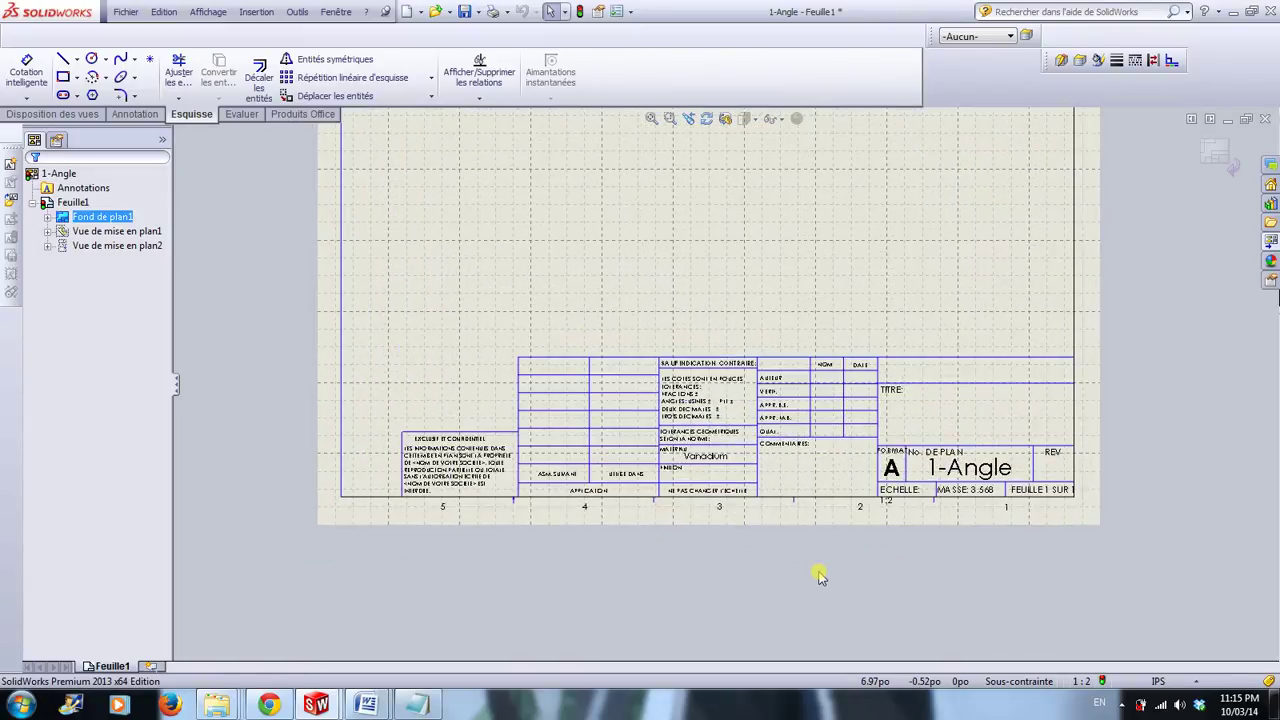
{"action": "scroll", "coordinate": [823, 591], "scroll_direction": "up", "scroll_amount": 1}
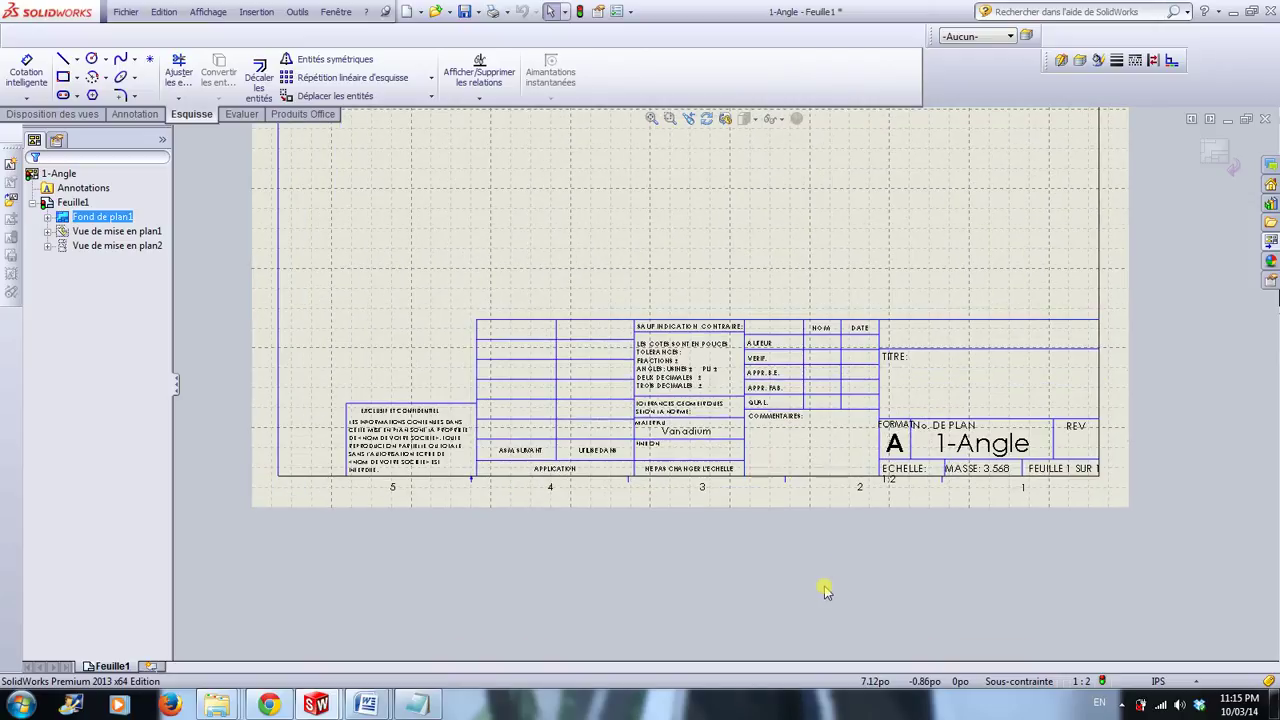
{"action": "scroll", "coordinate": [757, 471], "scroll_direction": "up", "scroll_amount": 2}
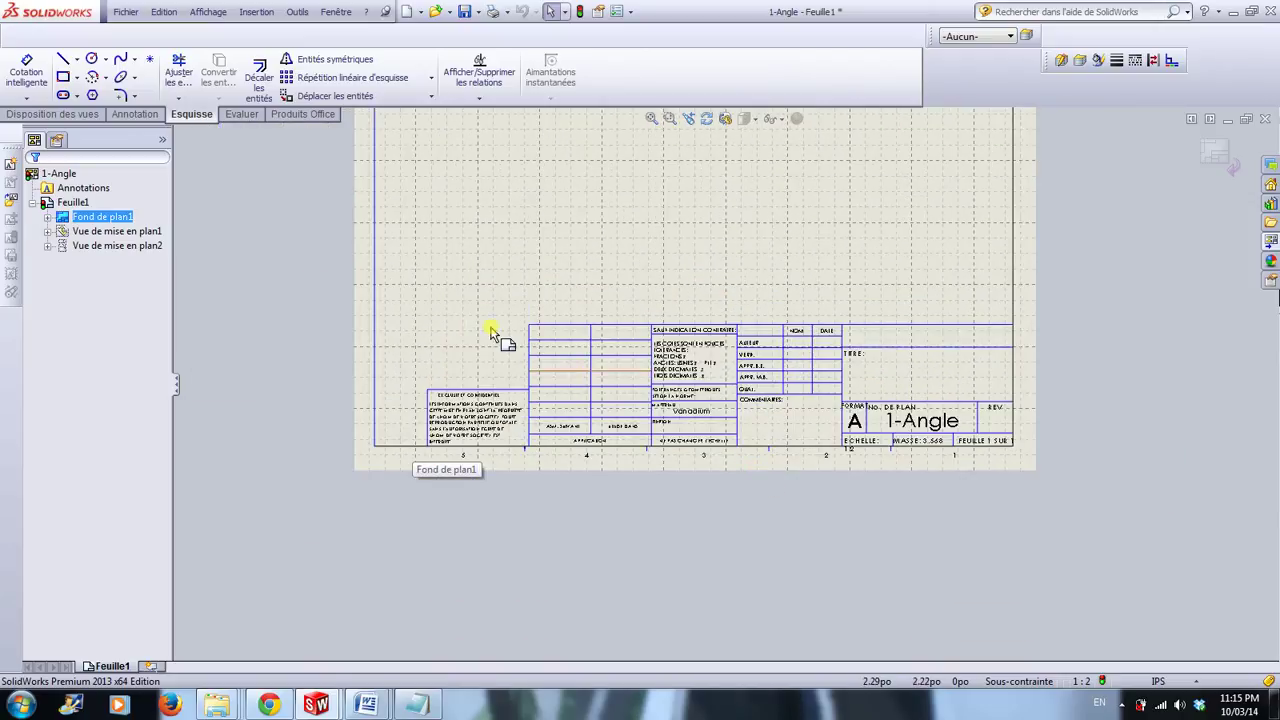
{"action": "left_click_drag", "start_coordinate": [402, 284], "coordinate": [1033, 506]}
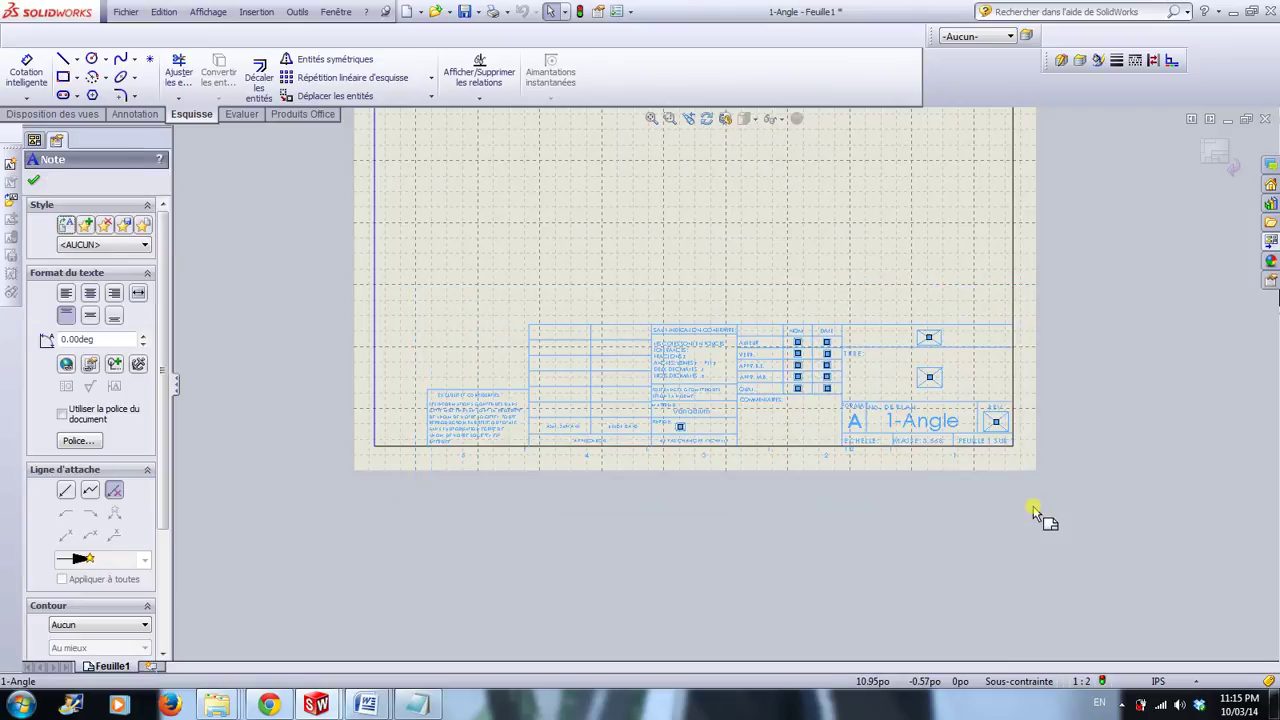
{"action": "key", "text": "Delete"}
{"action": "key", "text": "f"}
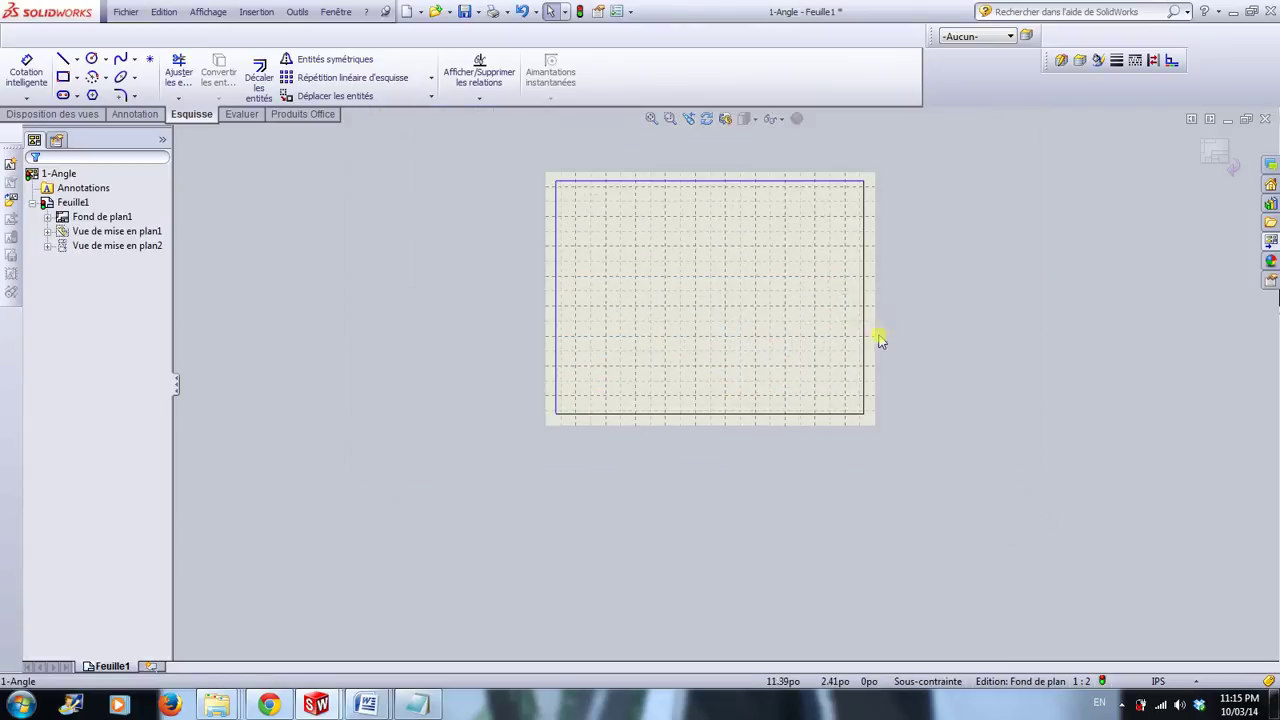
Step: Make FORMAT the current layer and set its line thickness to 0.0138po
{"action": "scroll", "coordinate": [734, 286], "scroll_direction": "down", "scroll_amount": 3}
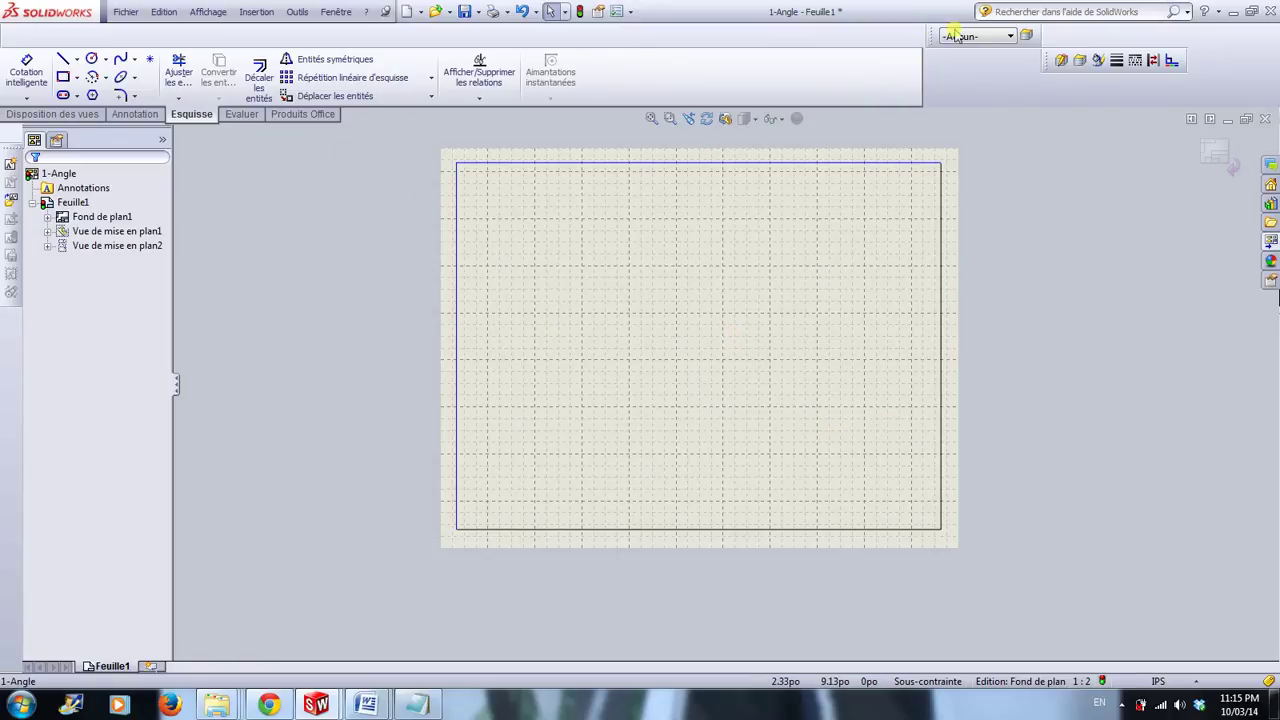
{"action": "left_click", "coordinate": [1012, 37]}
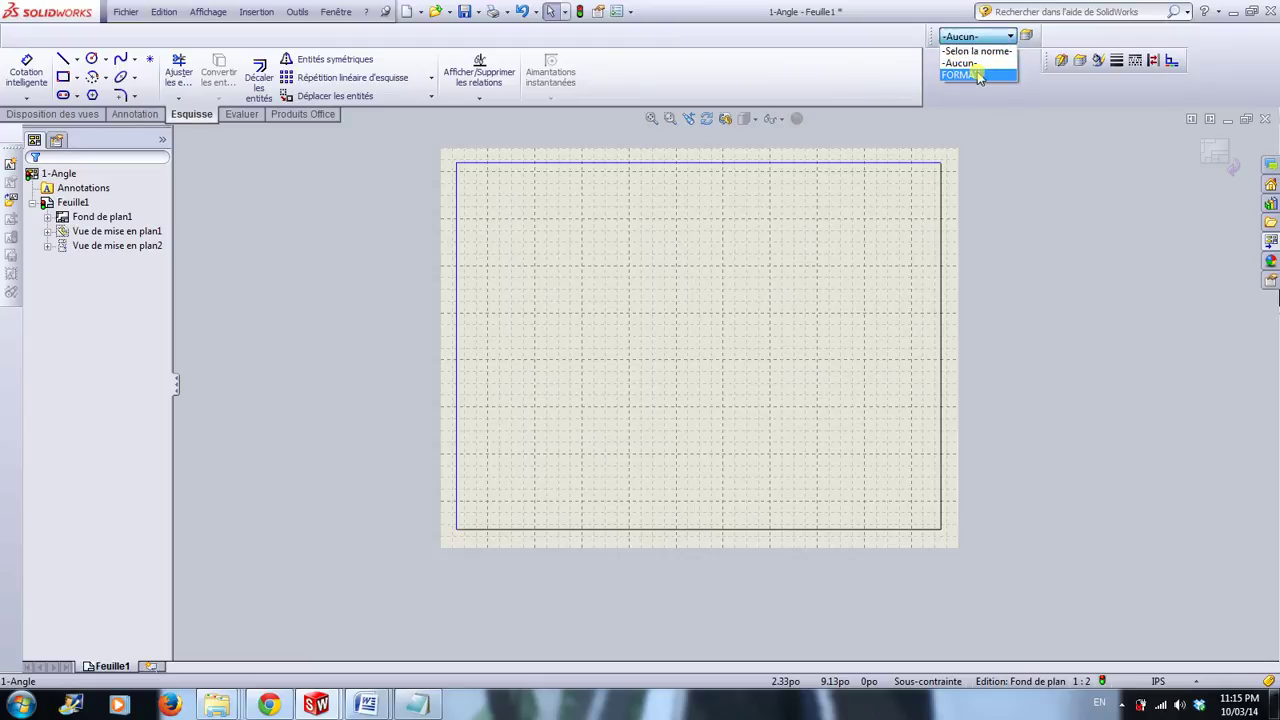
{"action": "left_click", "coordinate": [965, 75]}
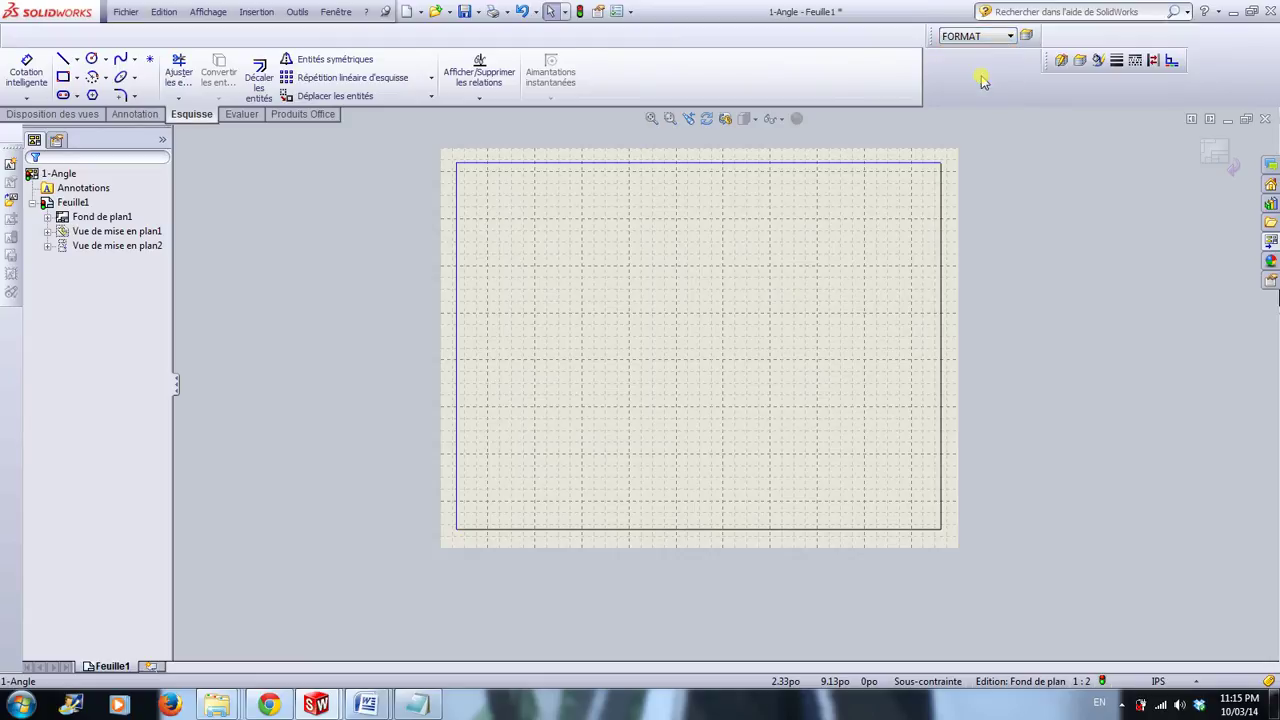
{"action": "left_click", "coordinate": [1029, 36]}
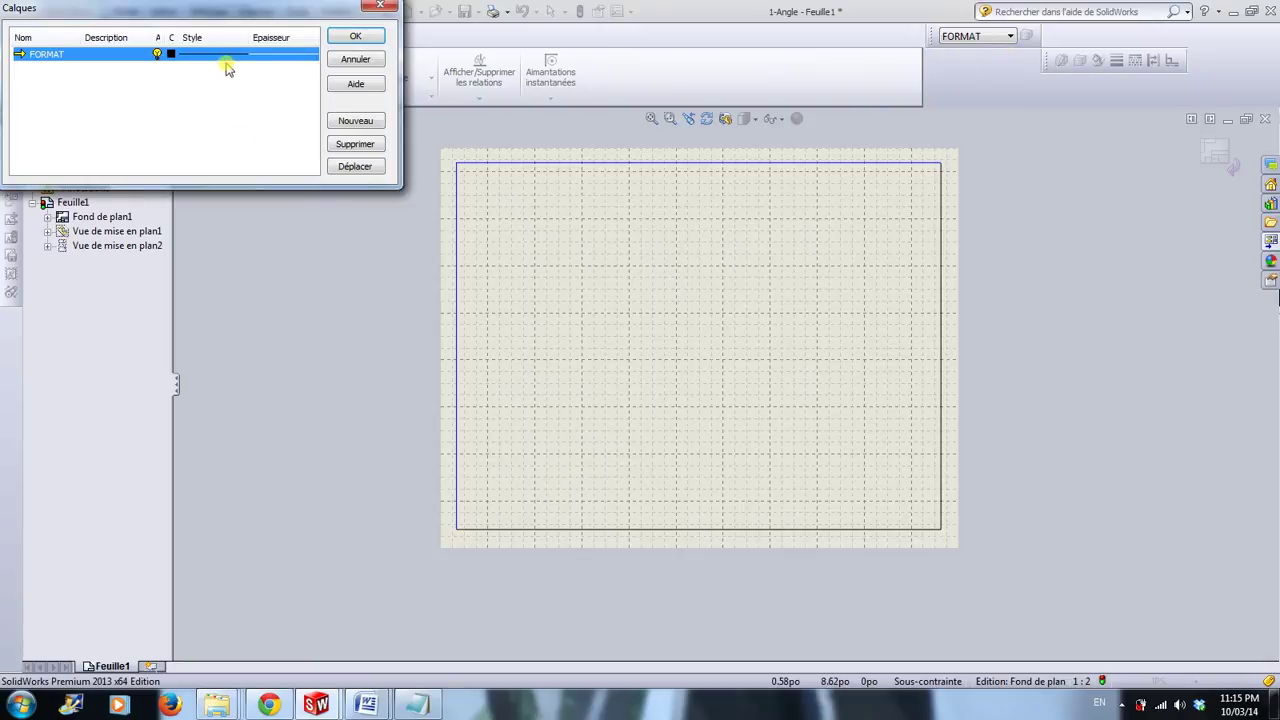
{"action": "left_click", "coordinate": [272, 53]}
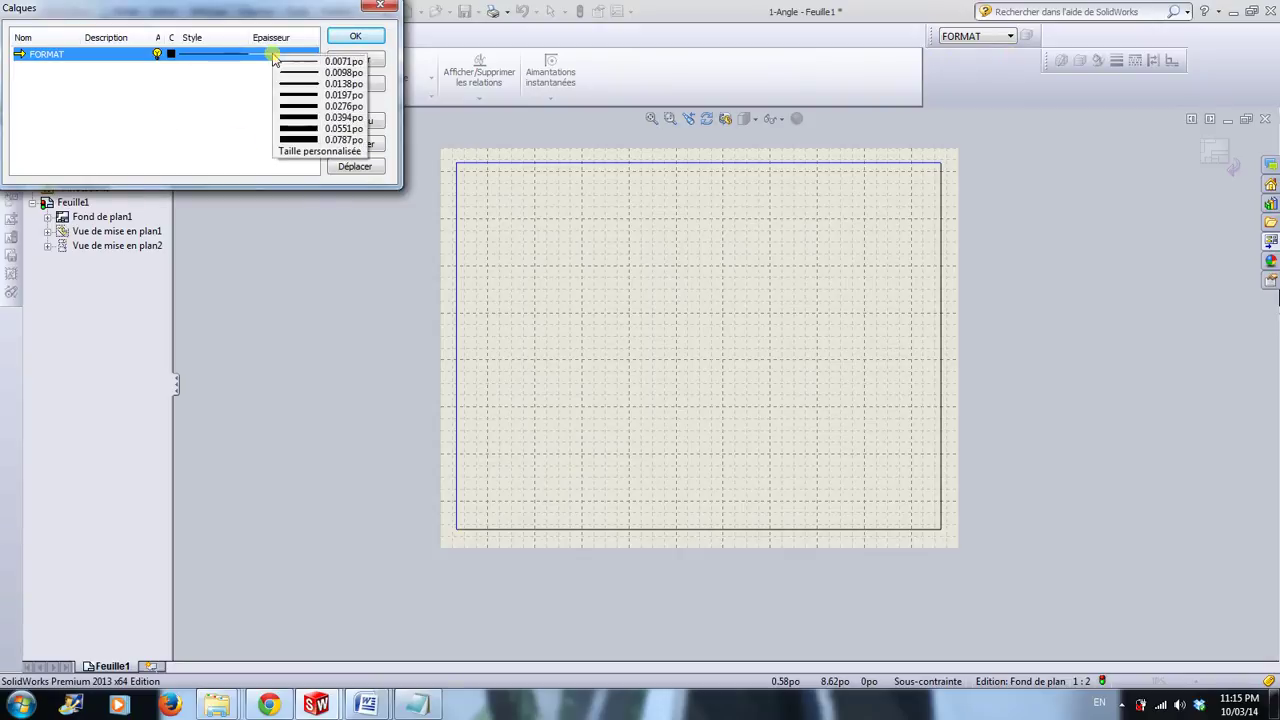
{"action": "left_click", "coordinate": [339, 85]}
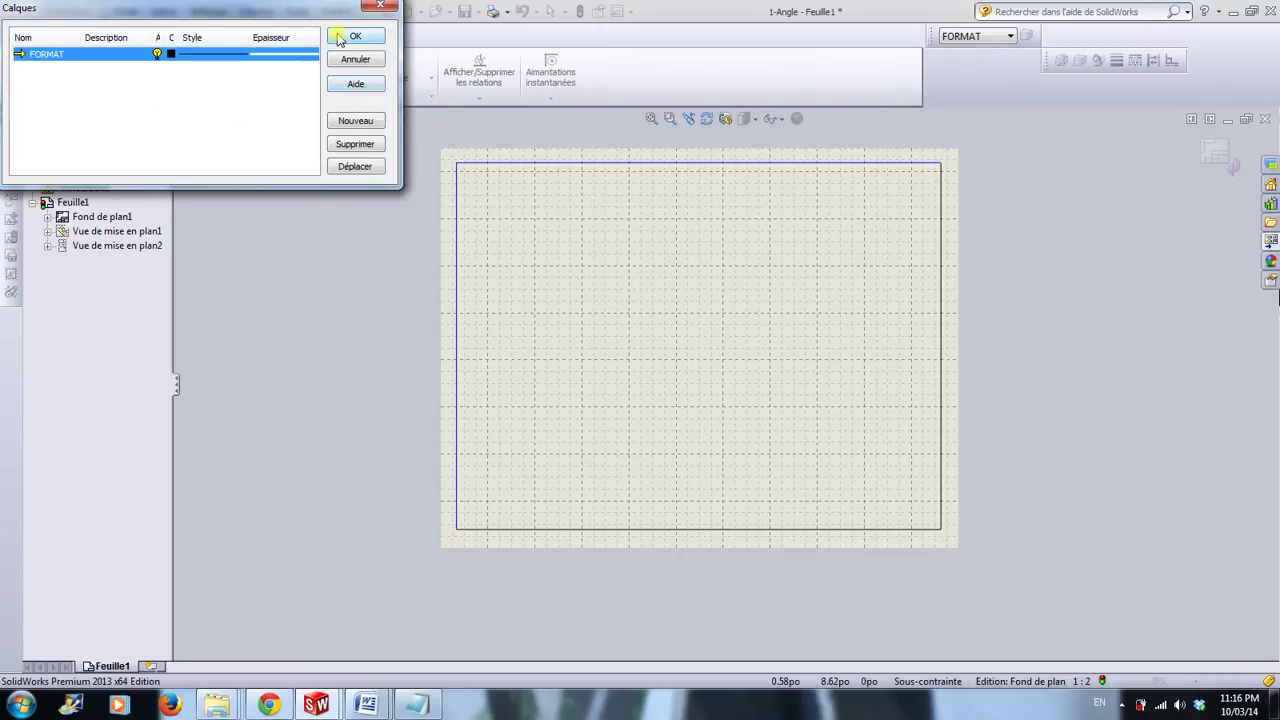
{"action": "left_click", "coordinate": [355, 37]}
Step: Assign the four border lines of the sheet to the FORMAT layer
{"action": "left_click_drag", "start_coordinate": [398, 134], "coordinate": [1039, 587]}
{"action": "left_click", "coordinate": [993, 43]}
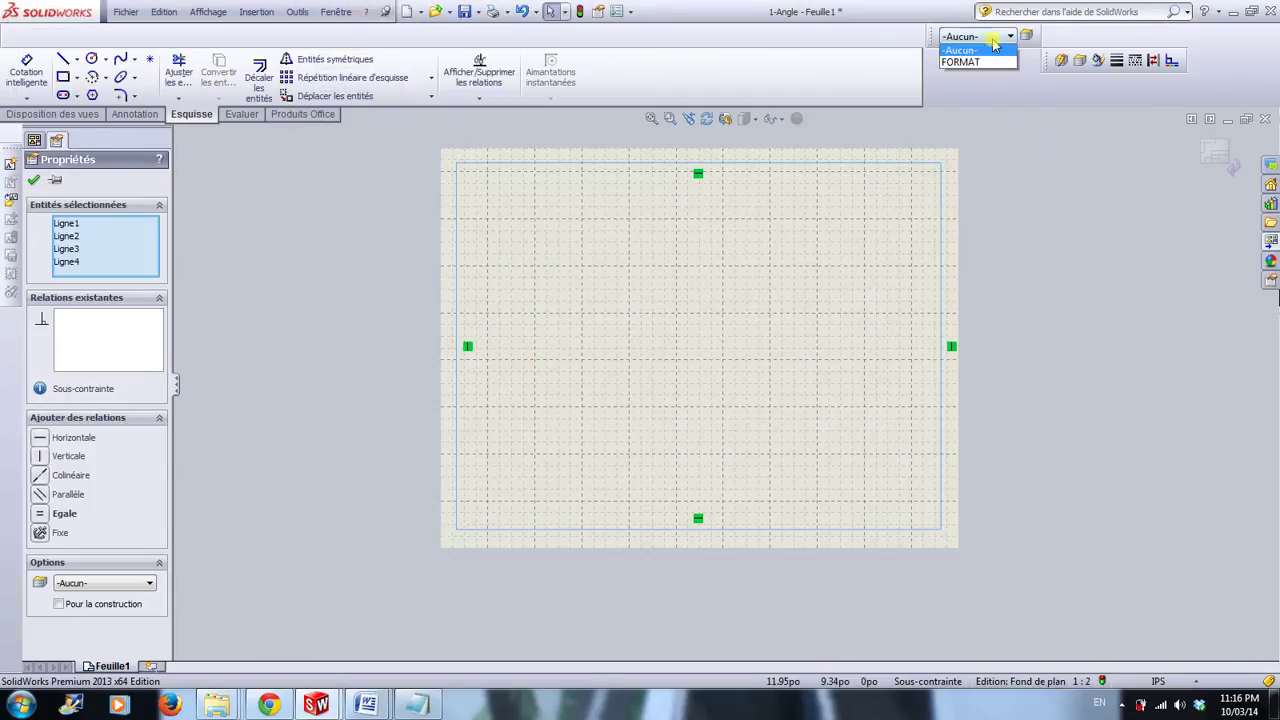
{"action": "left_click", "coordinate": [968, 62]}
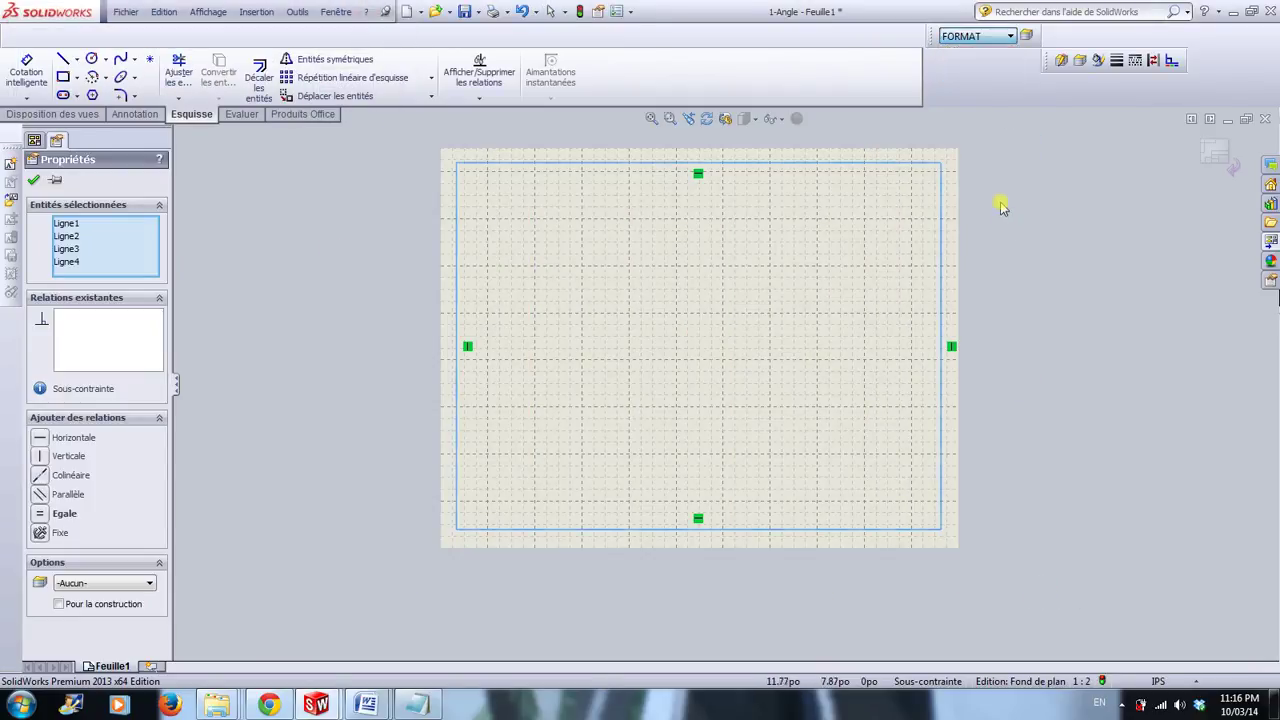
{"action": "left_click", "coordinate": [1056, 345]}
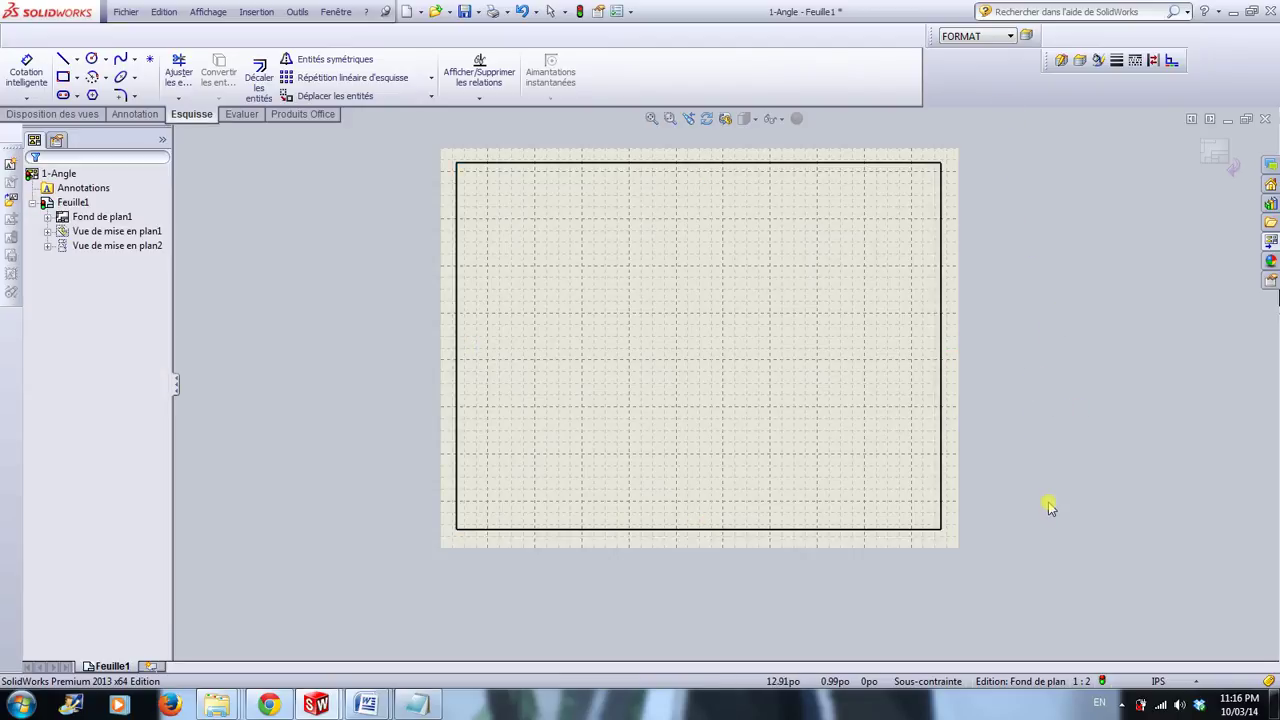
Step: Draw a horizontal line just above the sheet's bottom border, starting on the right border and ending partway across the sheet
{"action": "scroll", "coordinate": [903, 514], "scroll_direction": "down", "scroll_amount": 2}
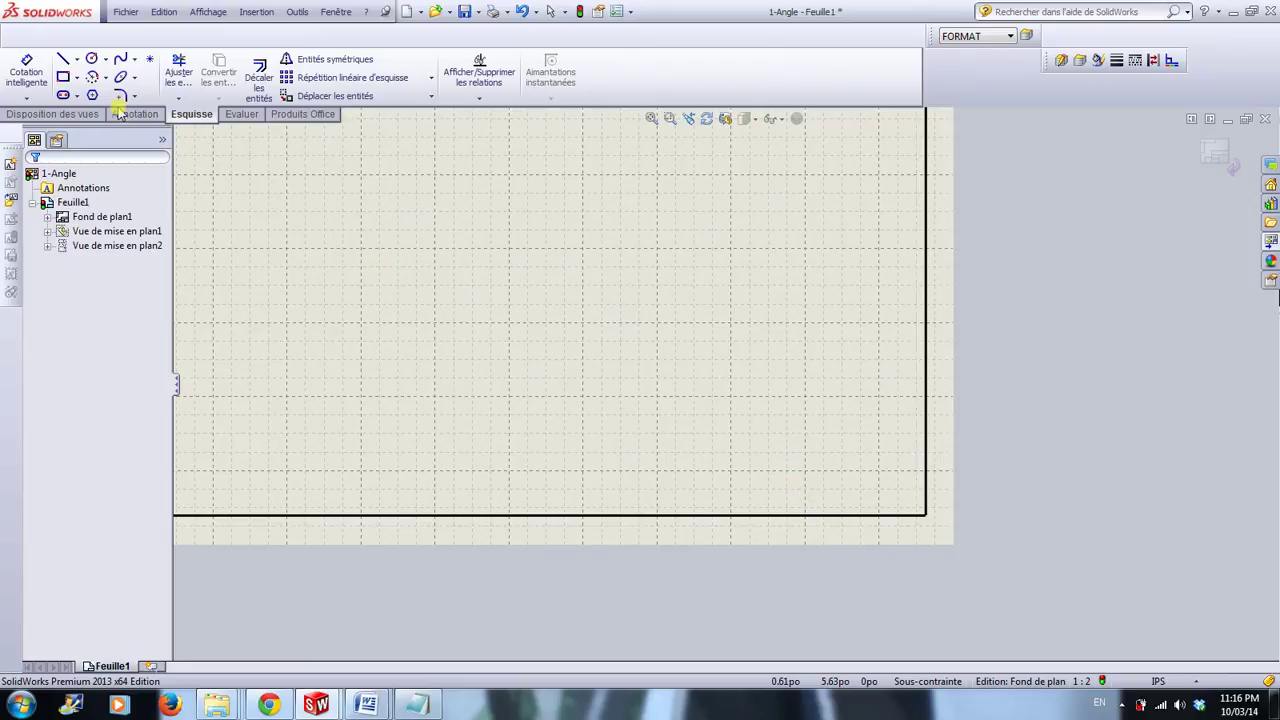
{"action": "left_click", "coordinate": [64, 60]}
{"action": "scroll", "coordinate": [808, 514], "scroll_direction": "up", "scroll_amount": 2}
{"action": "scroll", "coordinate": [808, 449], "scroll_direction": "down", "scroll_amount": 1}
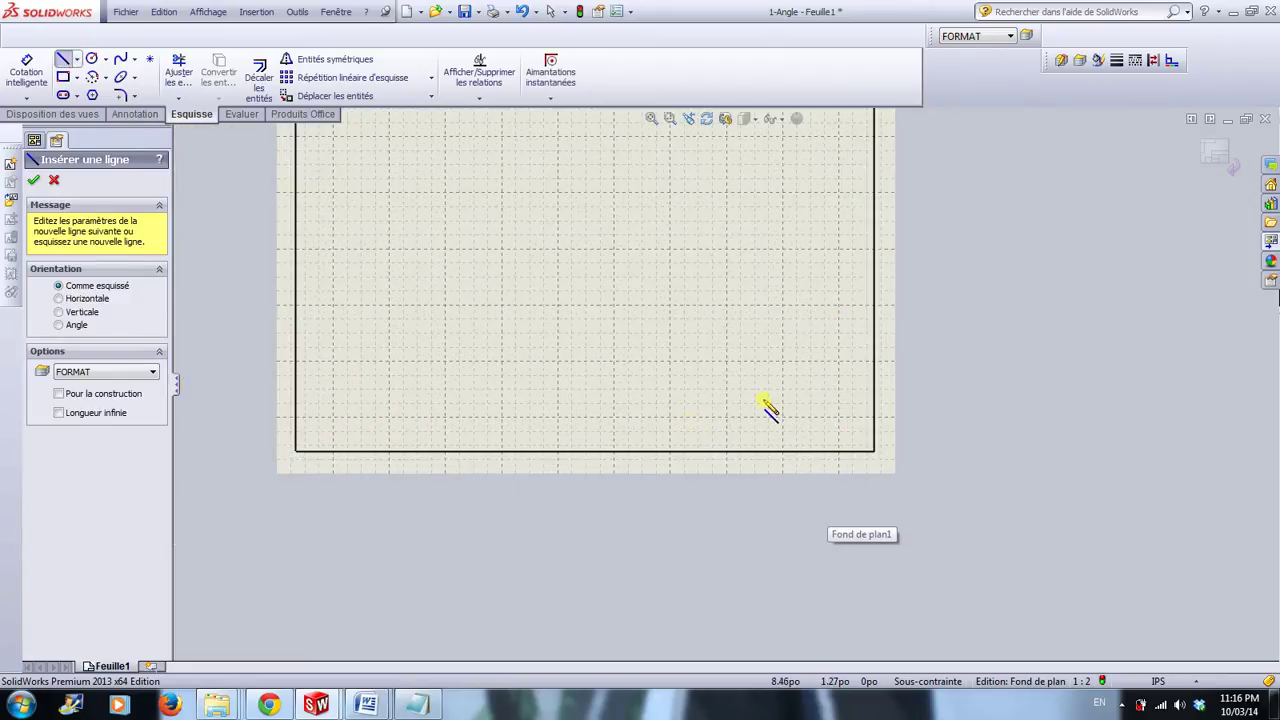
{"action": "scroll", "coordinate": [845, 428], "scroll_direction": "down", "scroll_amount": 1}
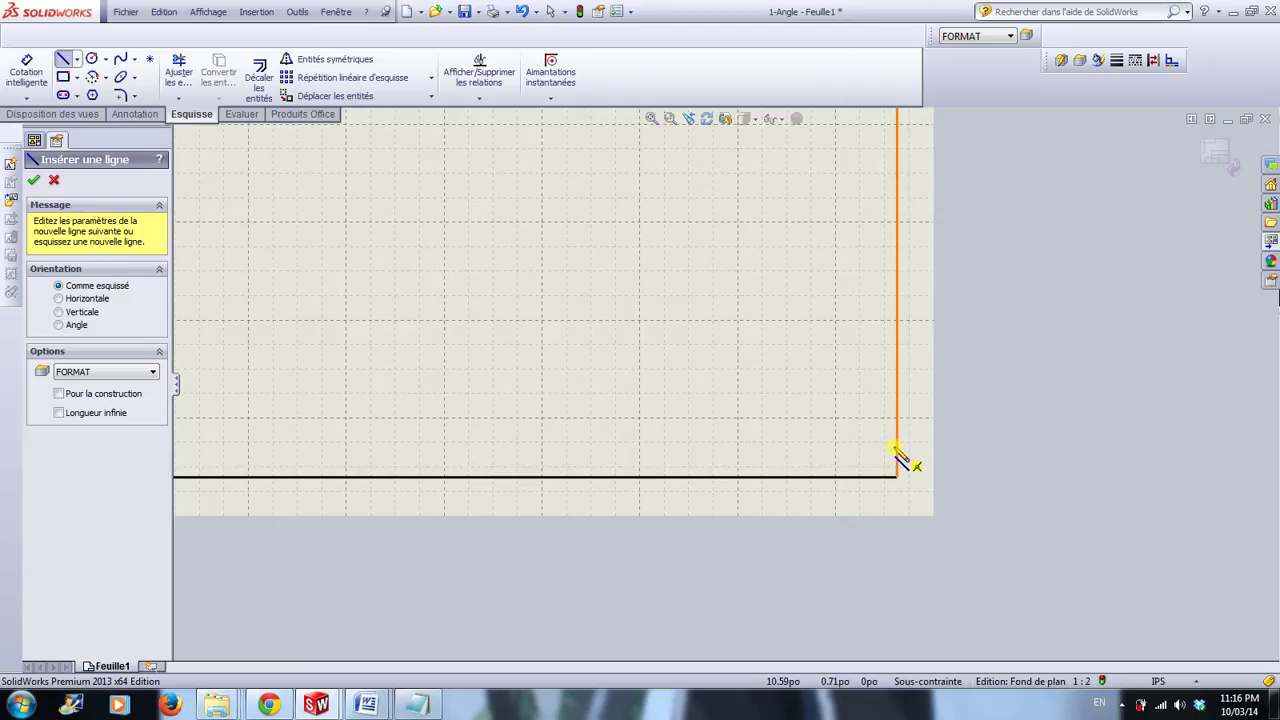
{"action": "left_click", "coordinate": [895, 449]}
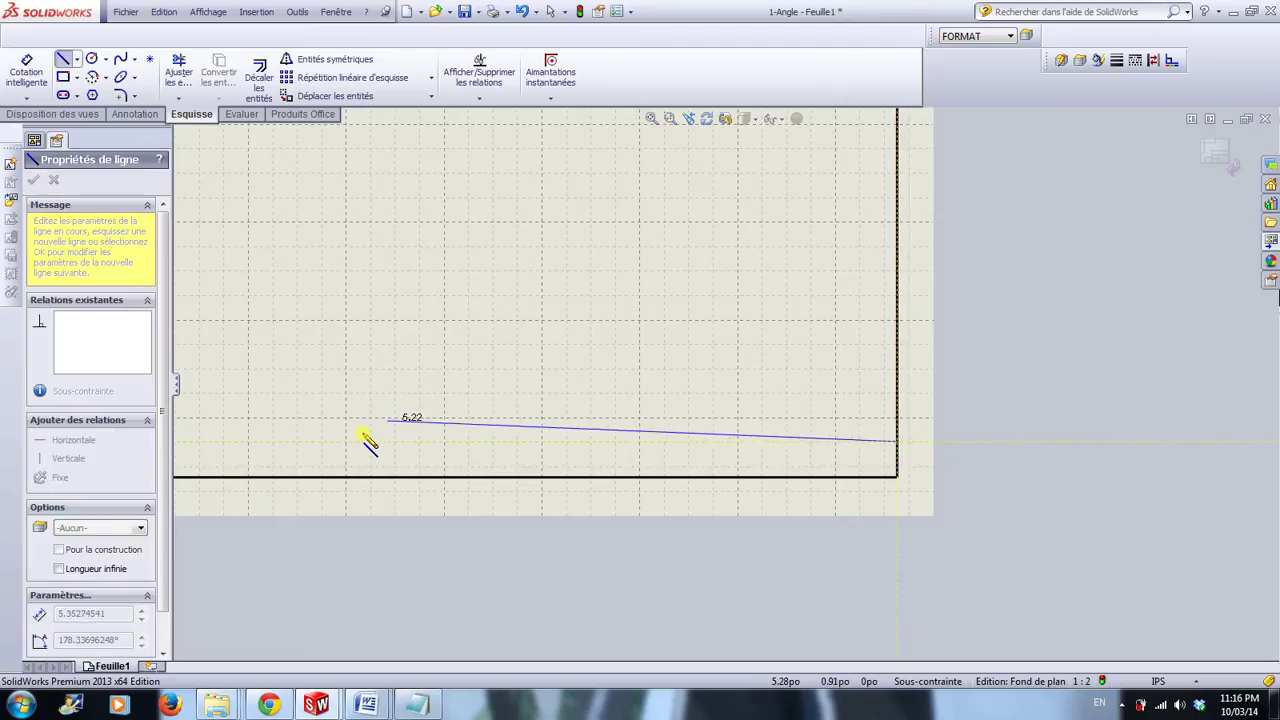
{"action": "scroll", "coordinate": [366, 438], "scroll_direction": "up", "scroll_amount": 1}
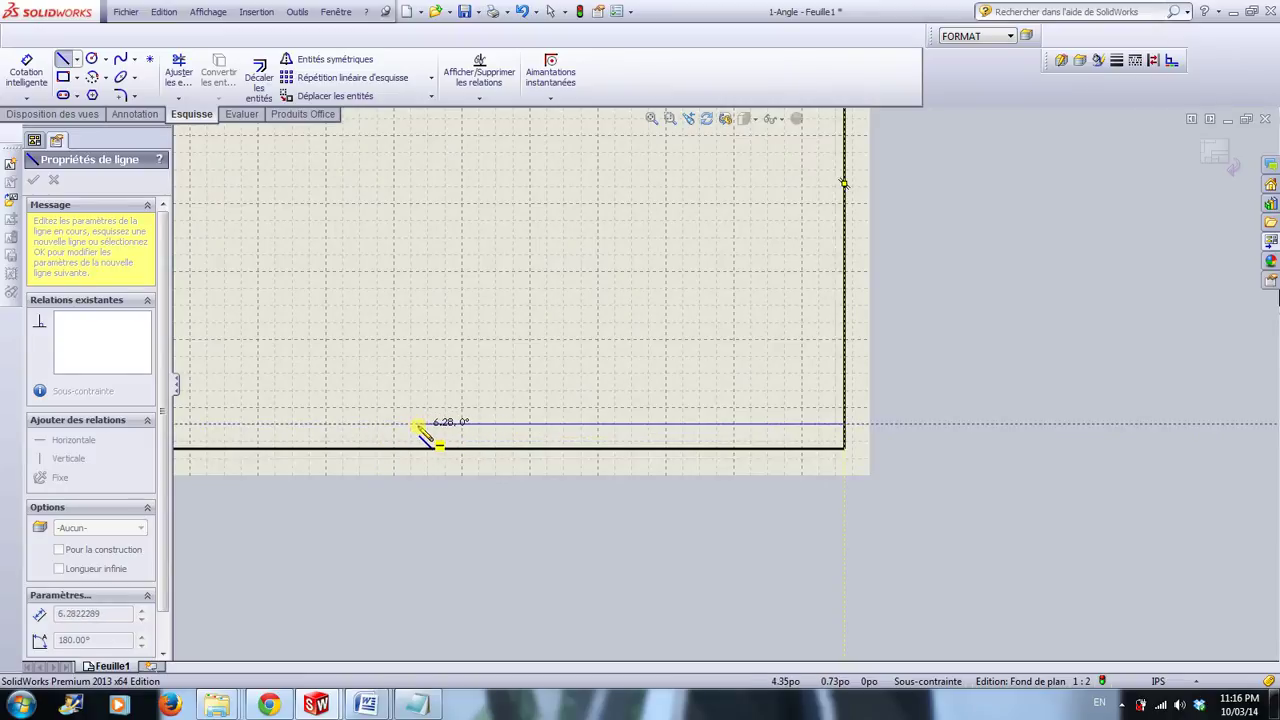
{"action": "left_click", "coordinate": [395, 424]}
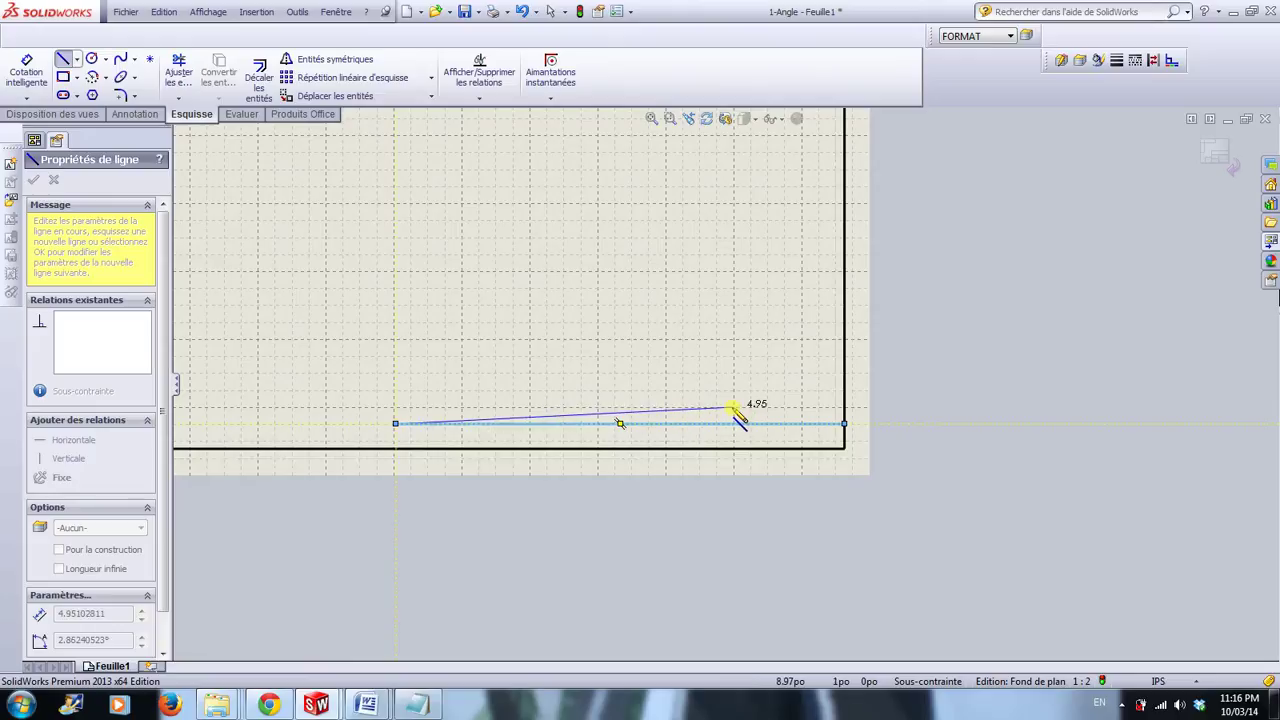
{"action": "key", "text": "Escape"}
Step: Draw a longer horizontal line from the right border above the first one, then close its left end vertically down to the bottom border
{"action": "key", "text": "Return"}
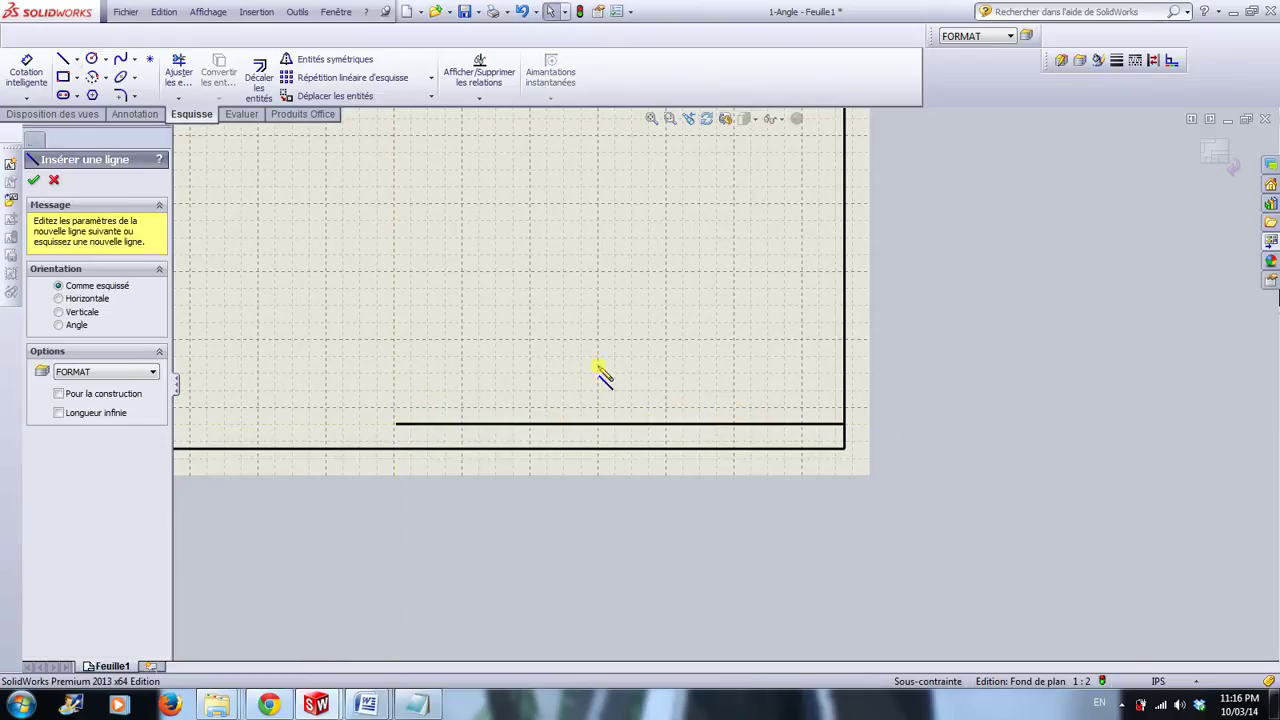
{"action": "left_click", "coordinate": [844, 390]}
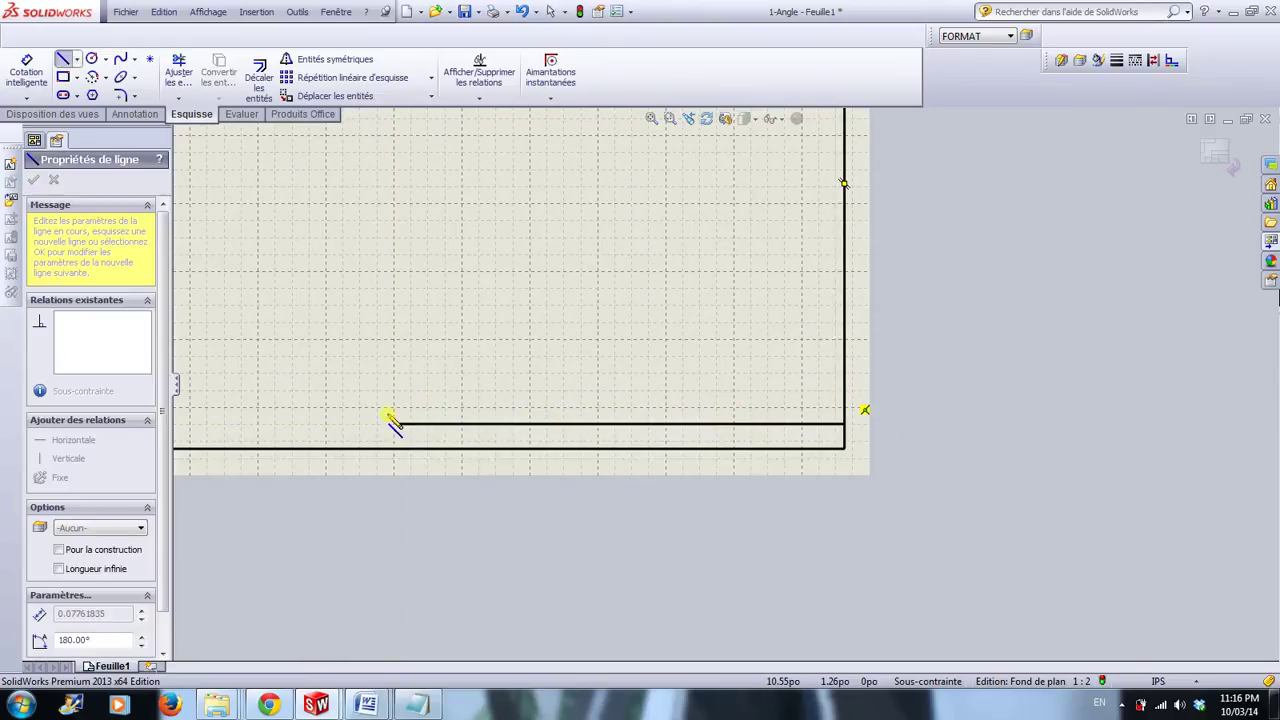
{"action": "left_click", "coordinate": [288, 389]}
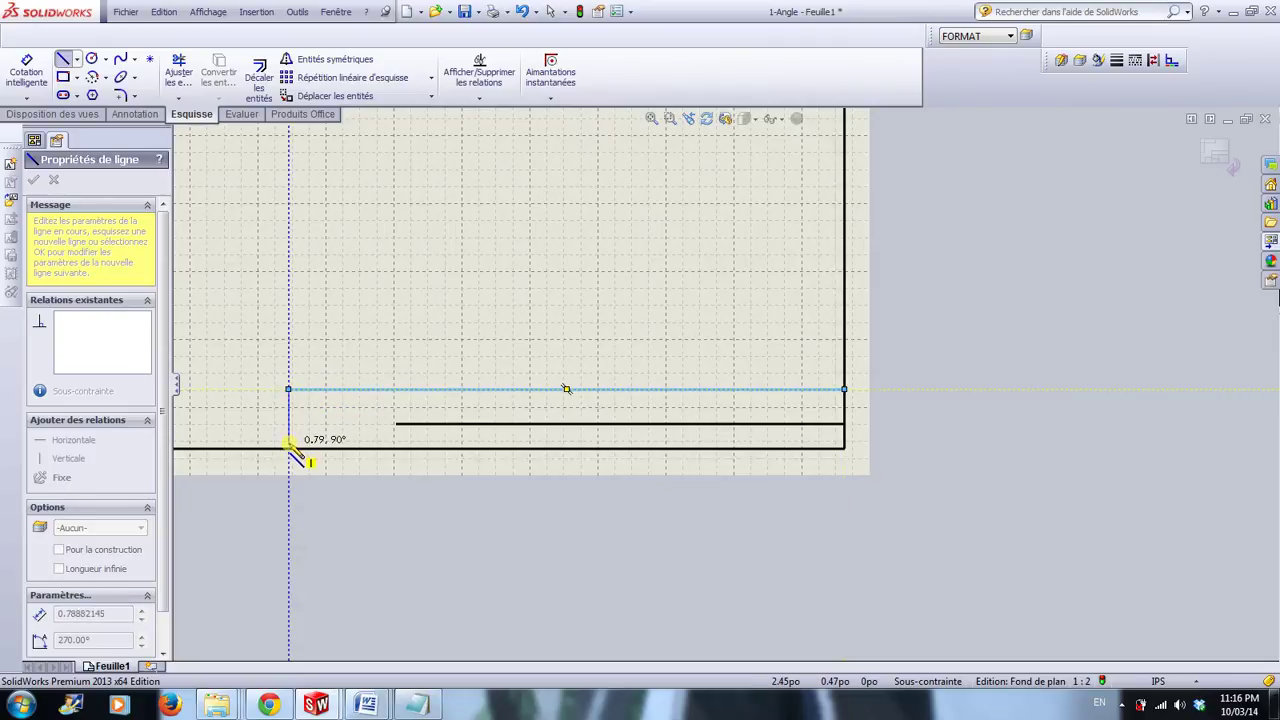
{"action": "left_click", "coordinate": [288, 448]}
{"action": "key", "text": "Escape"}
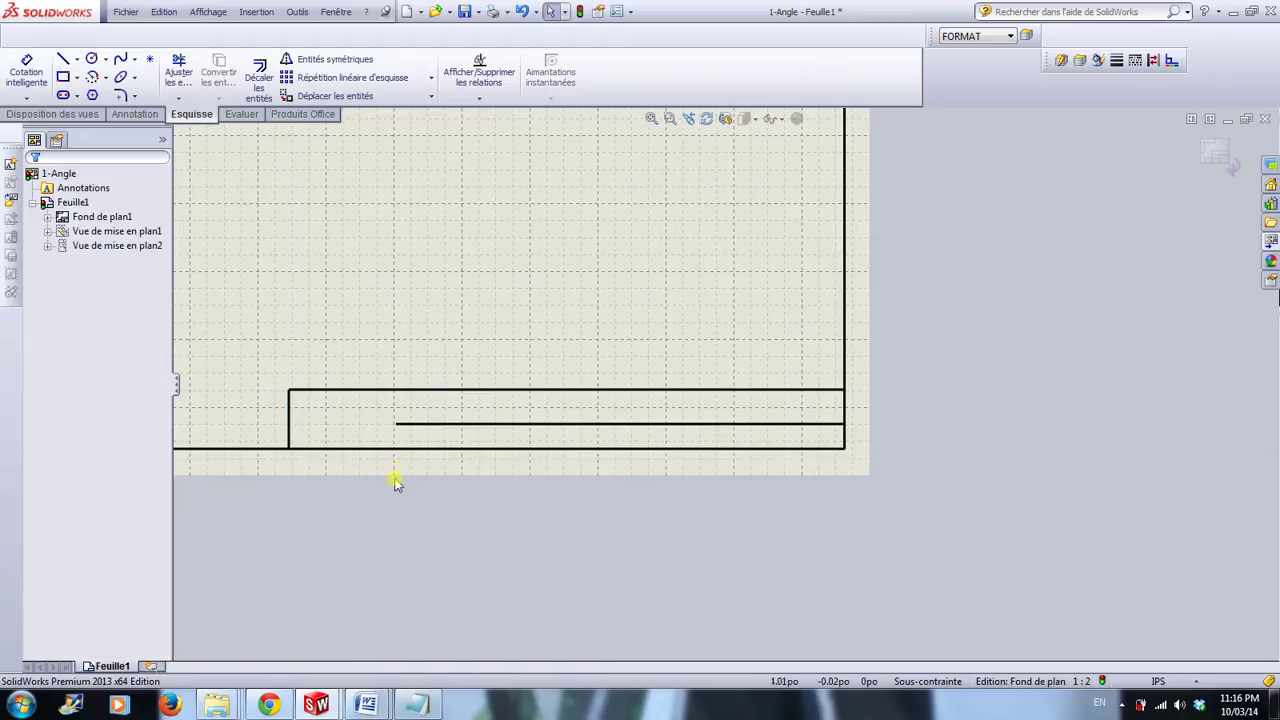
Step: Draw a vertical divider about 0.87po long through the short line's left end, spanning the full title block height
{"action": "key", "text": "l"}
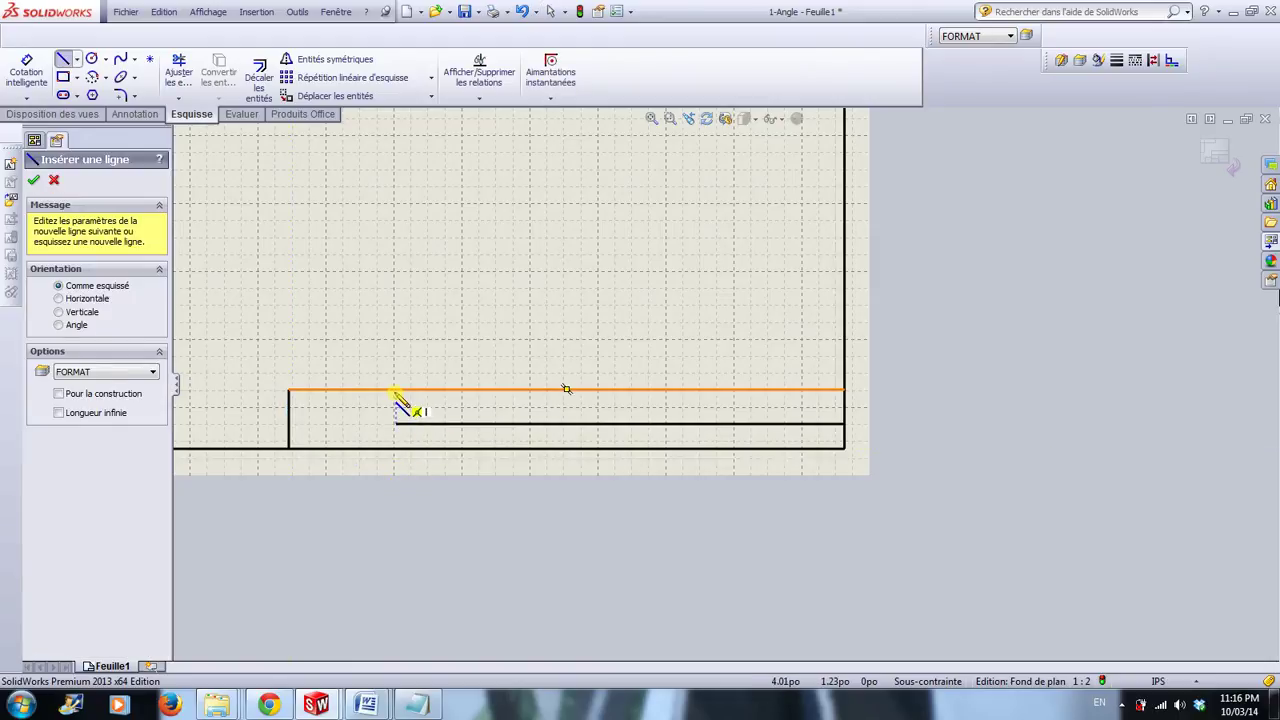
{"action": "left_click", "coordinate": [396, 448]}
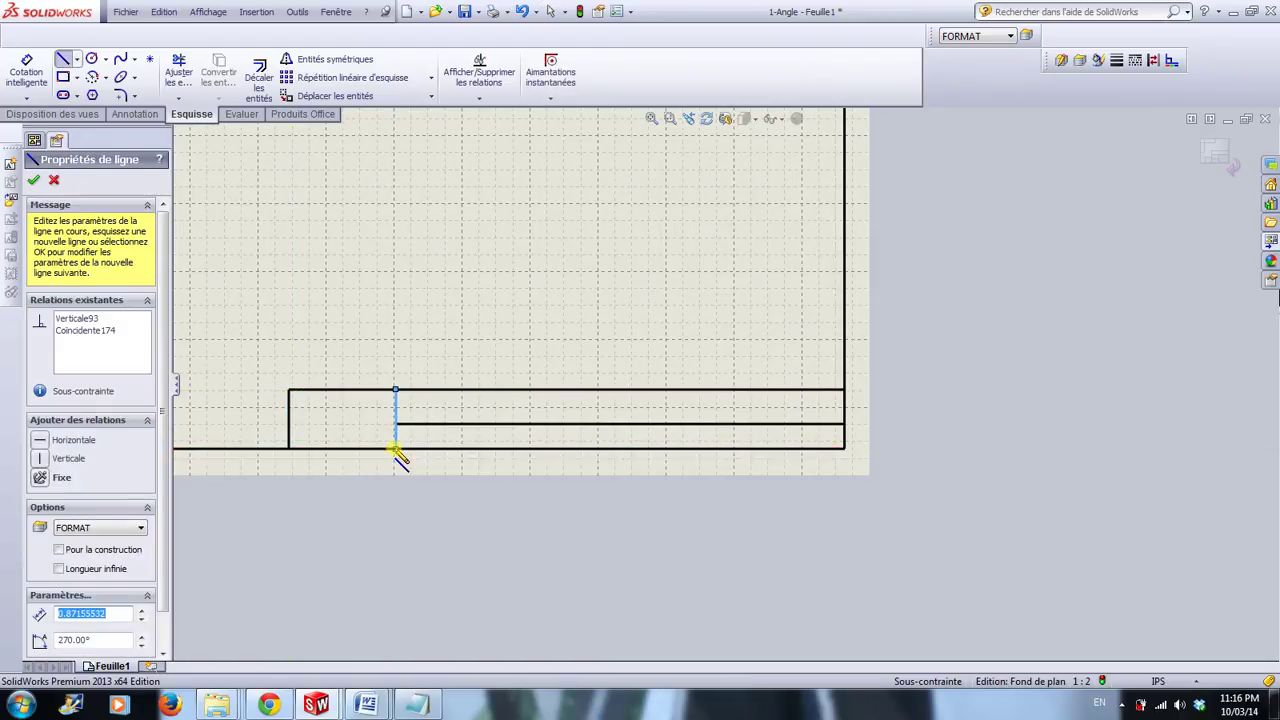
{"action": "key", "text": "Escape"}
Step: Draw a vertical divider about 0.51po long in the title block's upper row, near its right end
{"action": "scroll", "coordinate": [712, 494], "scroll_direction": "up", "scroll_amount": 2}
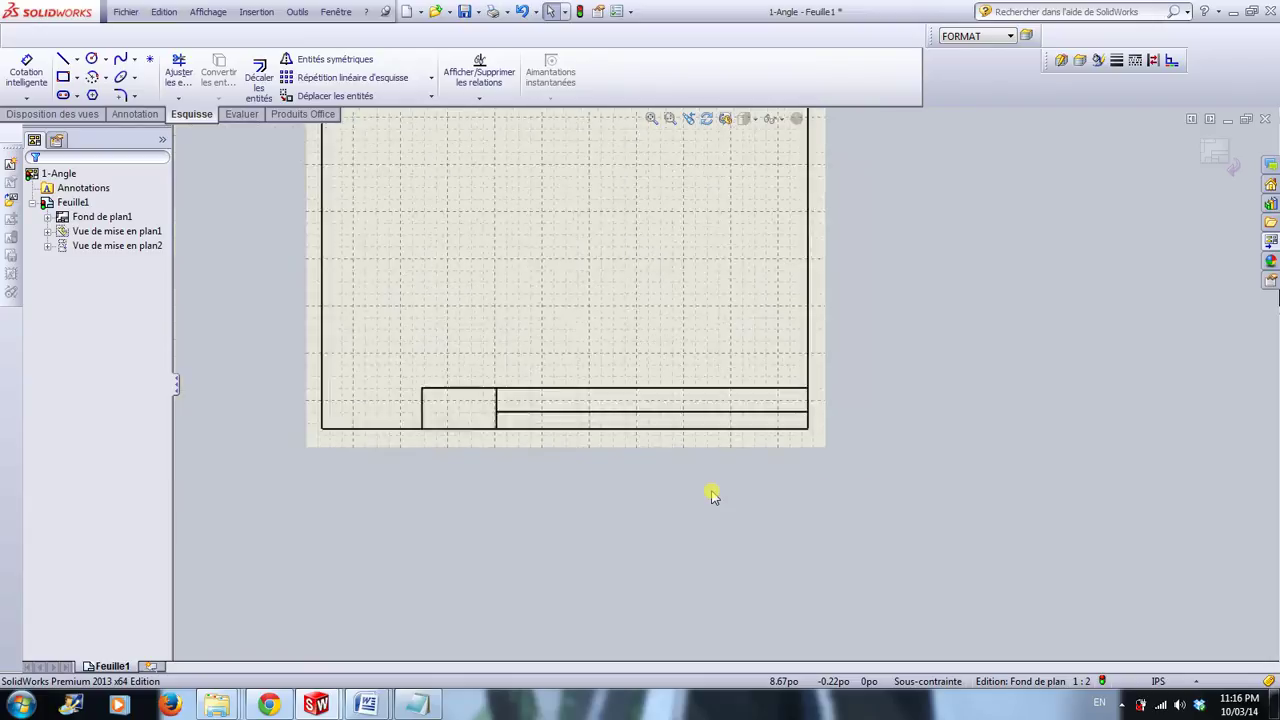
{"action": "scroll", "coordinate": [620, 430], "scroll_direction": "down", "scroll_amount": 1}
{"action": "scroll", "coordinate": [570, 440], "scroll_direction": "down", "scroll_amount": 3}
{"action": "key", "text": "l"}
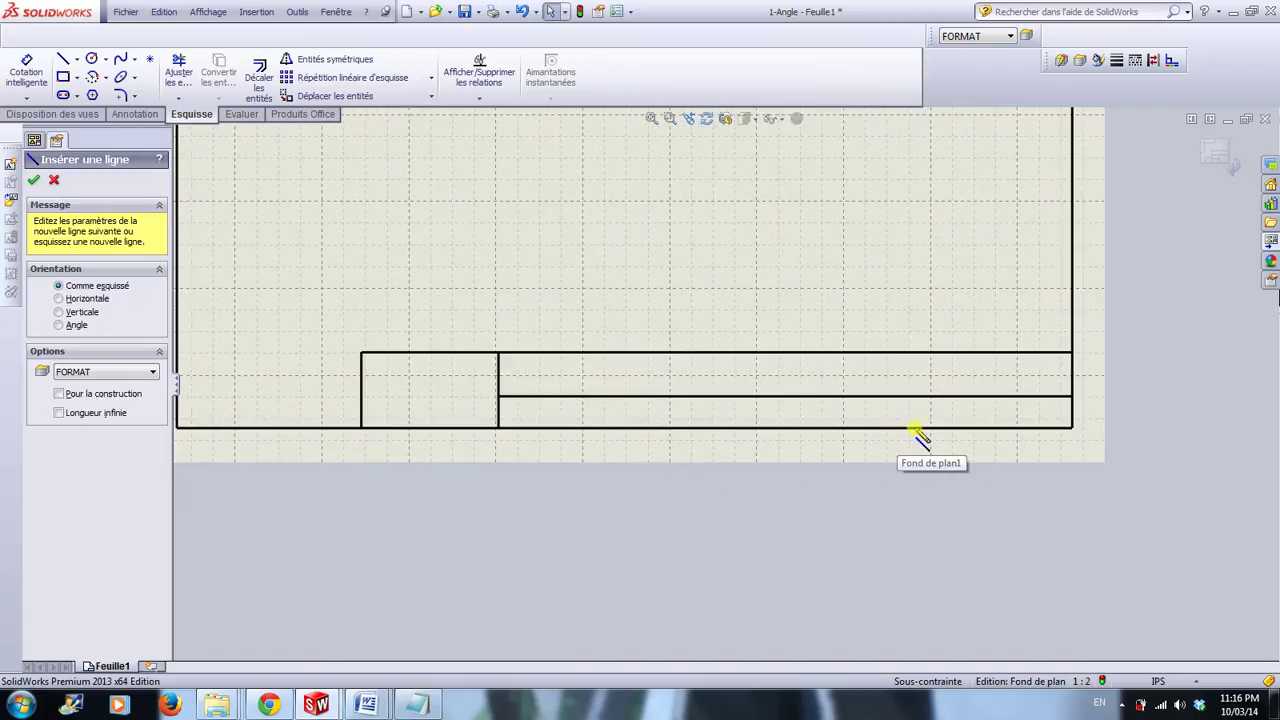
{"action": "left_click", "coordinate": [953, 352]}
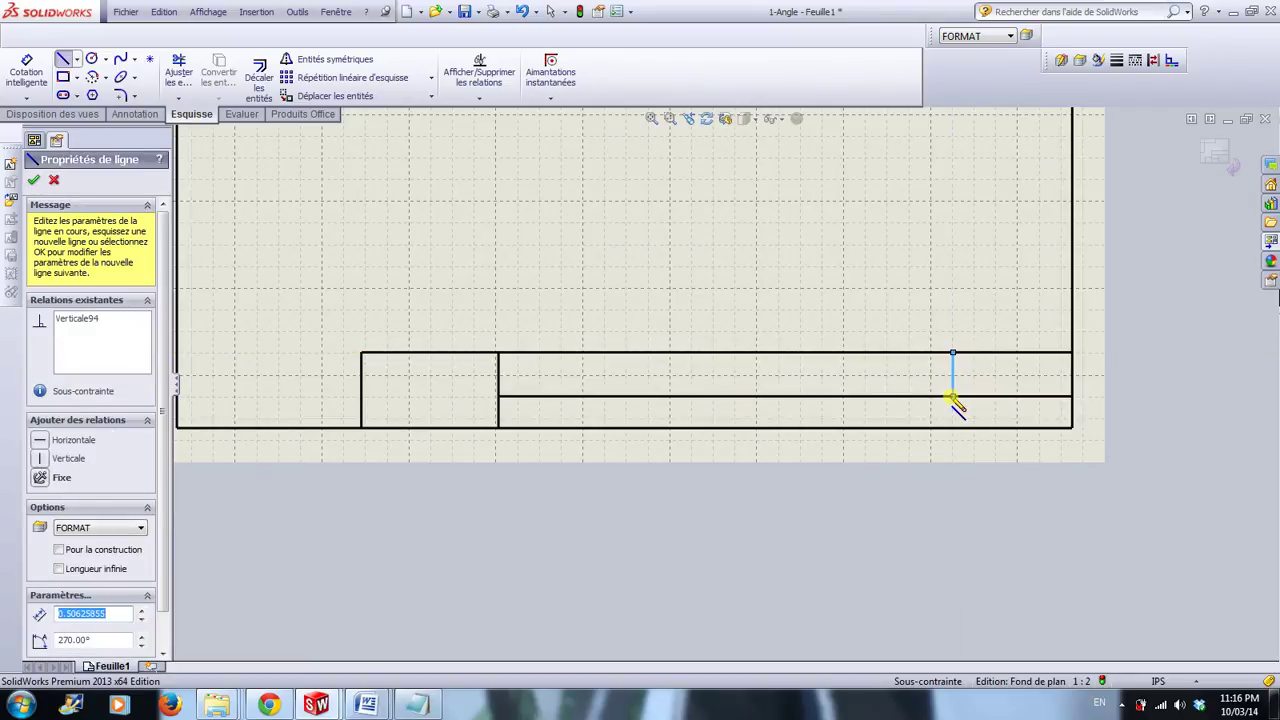
{"action": "left_click", "coordinate": [953, 397]}
{"action": "key", "text": "Escape"}
Step: Add a vertical divider across both rows near the first divider, and a shorter one in the lower row toward the right end
{"action": "key", "text": "l"}
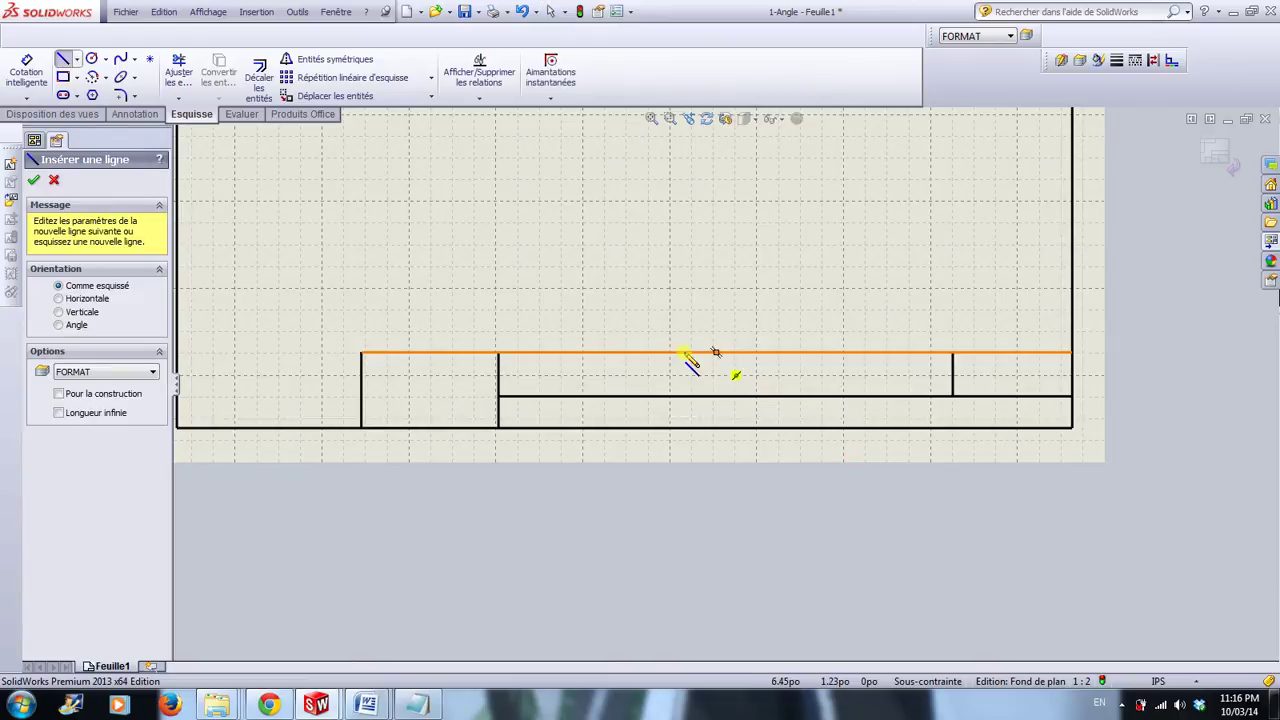
{"action": "left_click", "coordinate": [561, 352]}
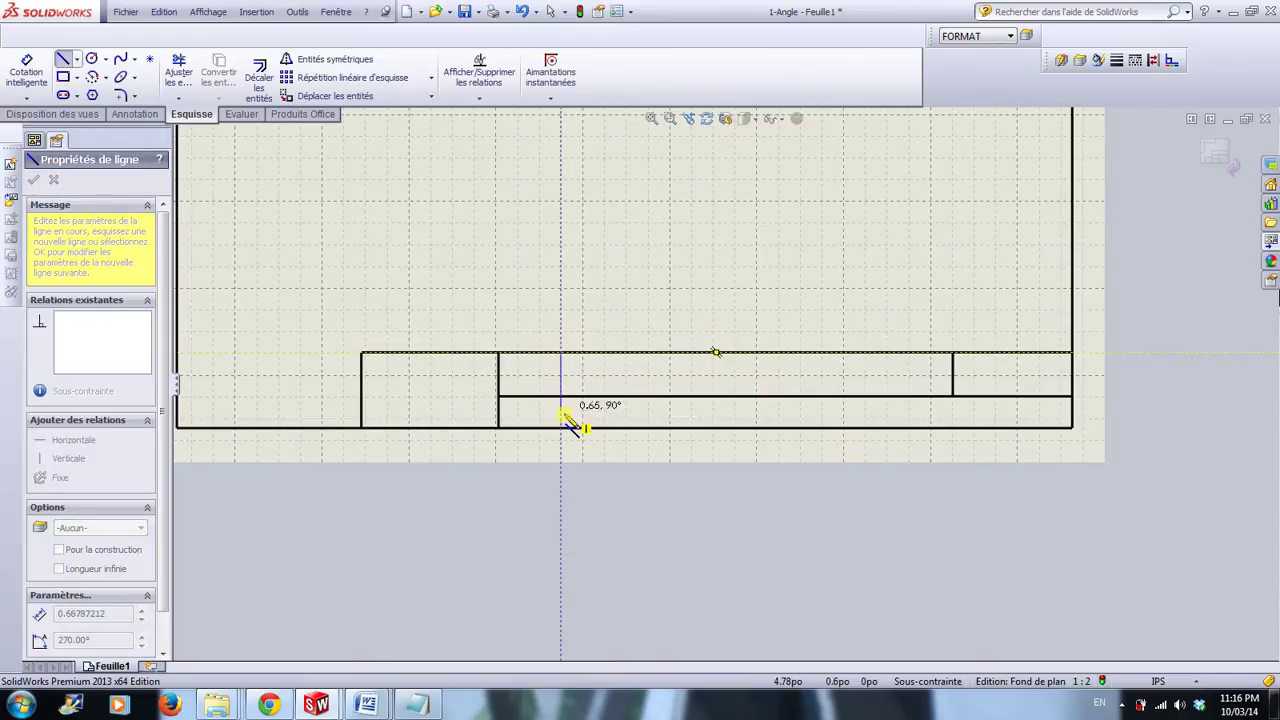
{"action": "left_click", "coordinate": [561, 428]}
{"action": "key", "text": "Escape"}
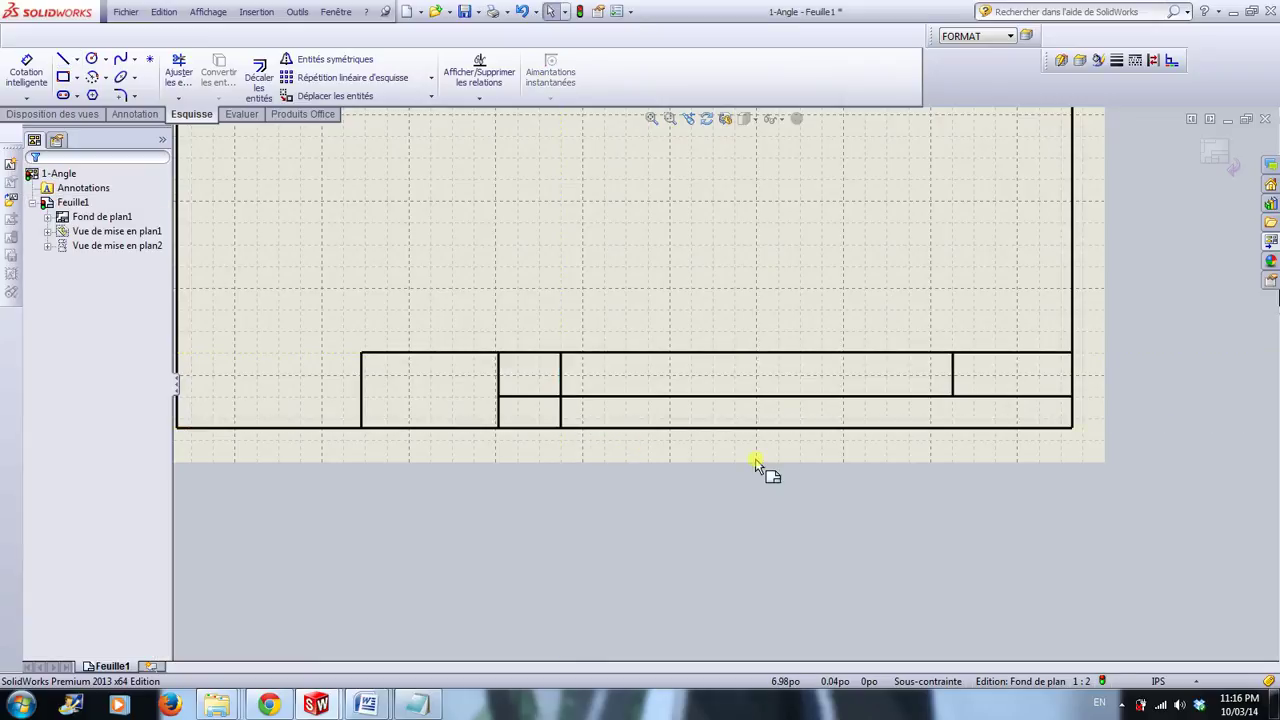
{"action": "key", "text": "l"}
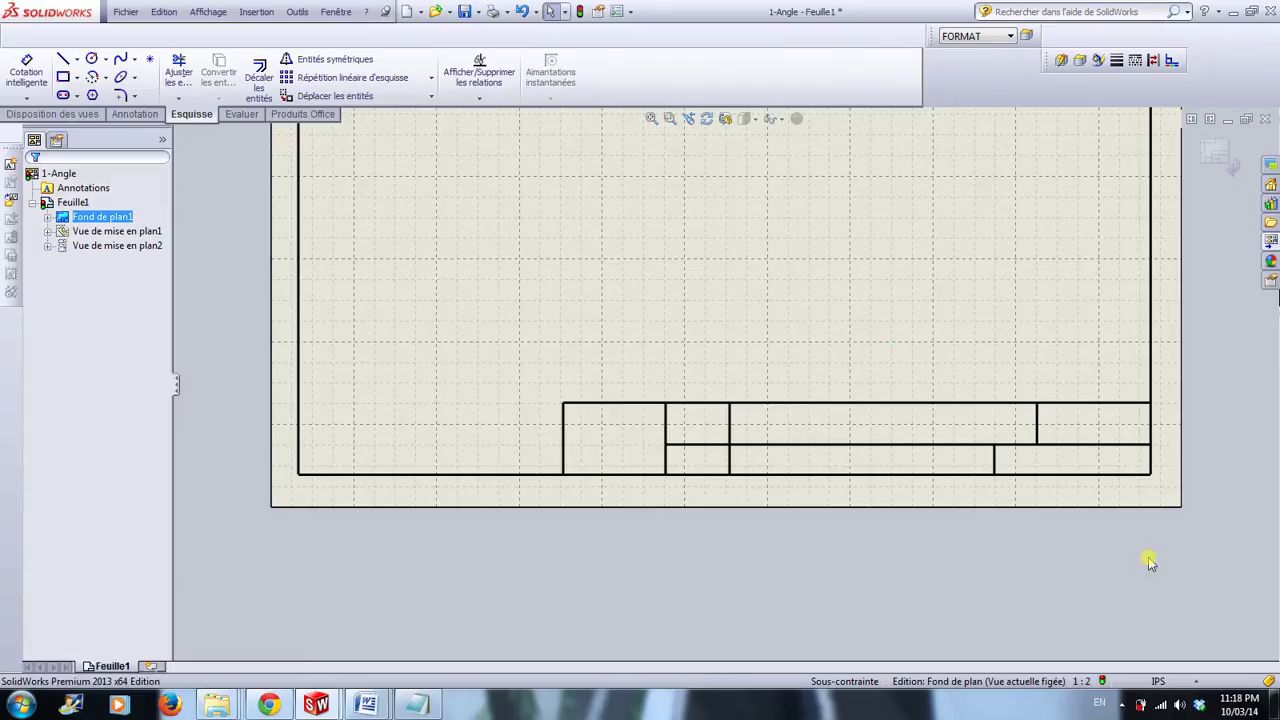
Step: Hide the sketch grid on the sheet
{"action": "left_click", "coordinate": [779, 120]}
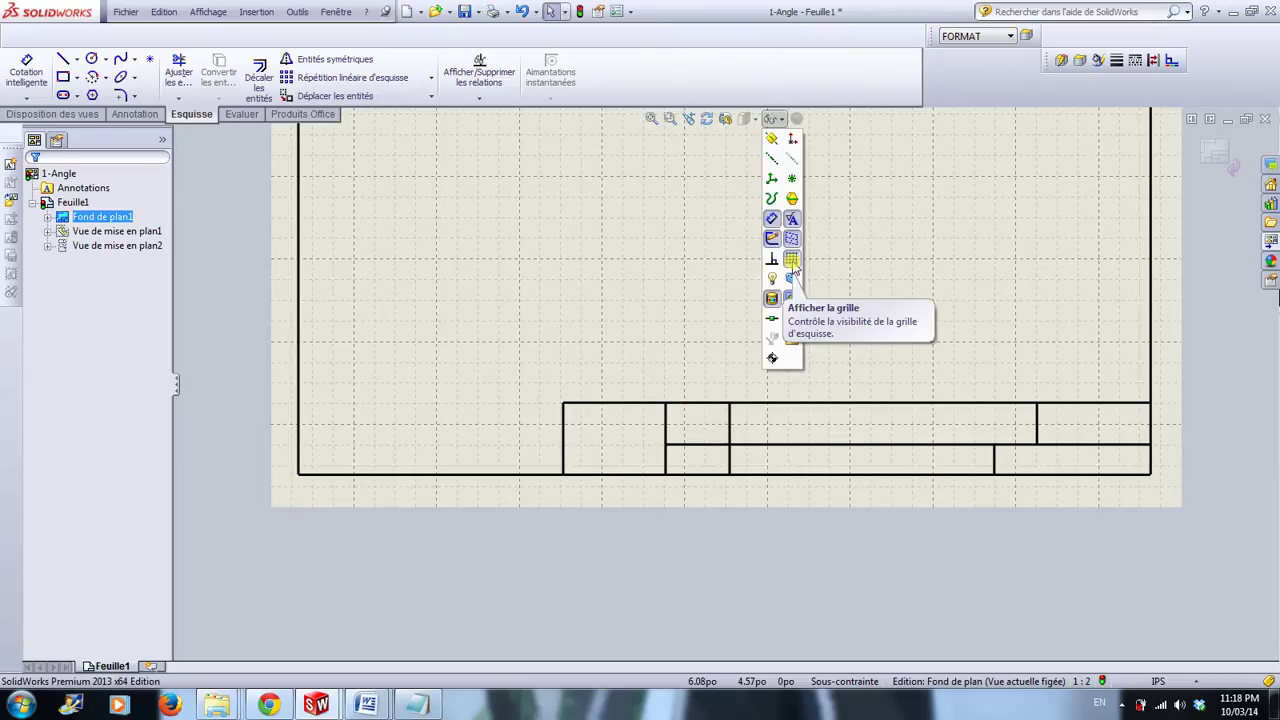
{"action": "left_click", "coordinate": [792, 268]}
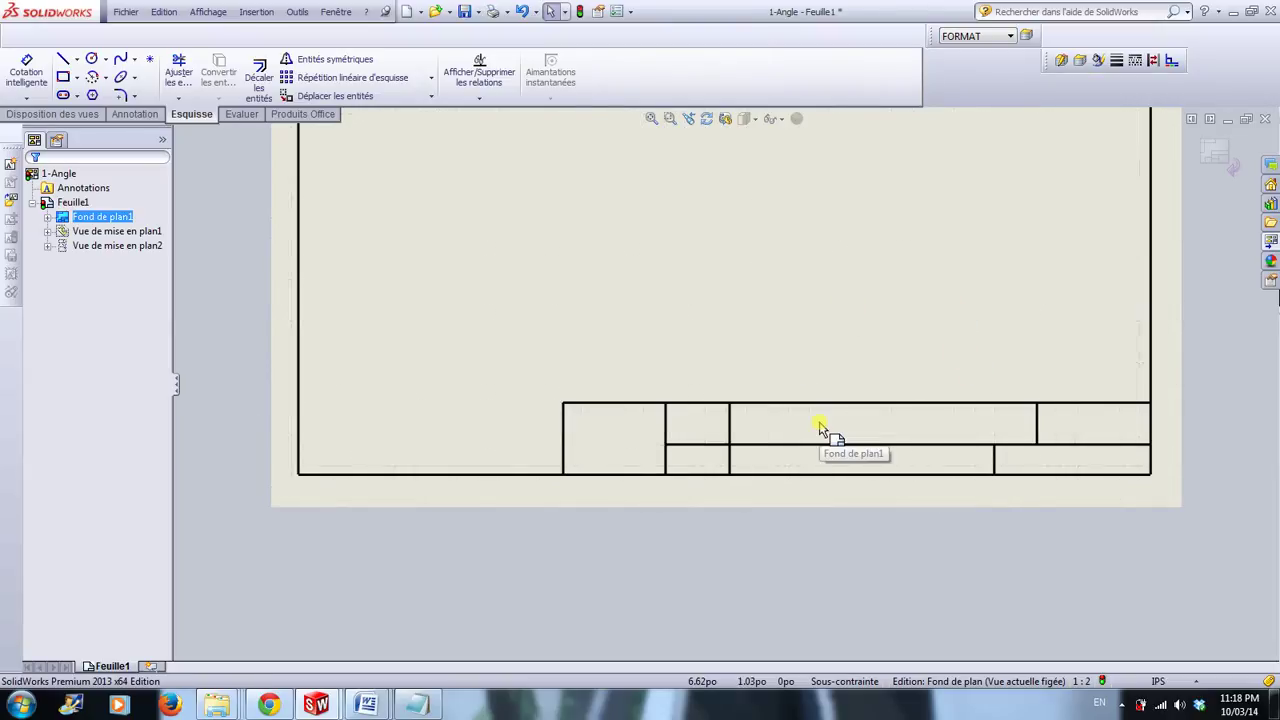
{"action": "scroll", "coordinate": [838, 533], "scroll_direction": "down", "scroll_amount": 1}
{"action": "scroll", "coordinate": [838, 533], "scroll_direction": "down", "scroll_amount": 1}
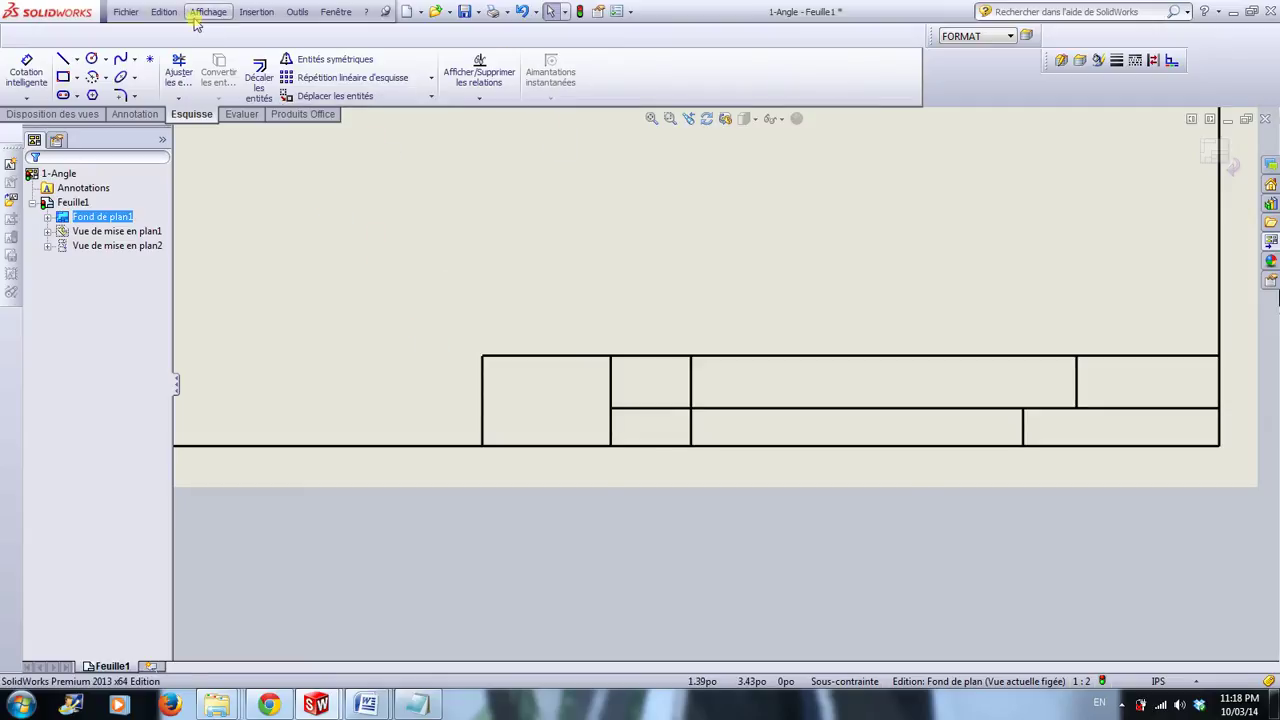
Step: Start inserting a picture and browse to the LOGOS folder under D: > Dropbox > SOLIDWORKS COURS > MATERIEL SW1 > 4-MISE EN PLAN
{"action": "left_click", "coordinate": [250, 14]}
{"action": "left_click", "coordinate": [315, 163]}
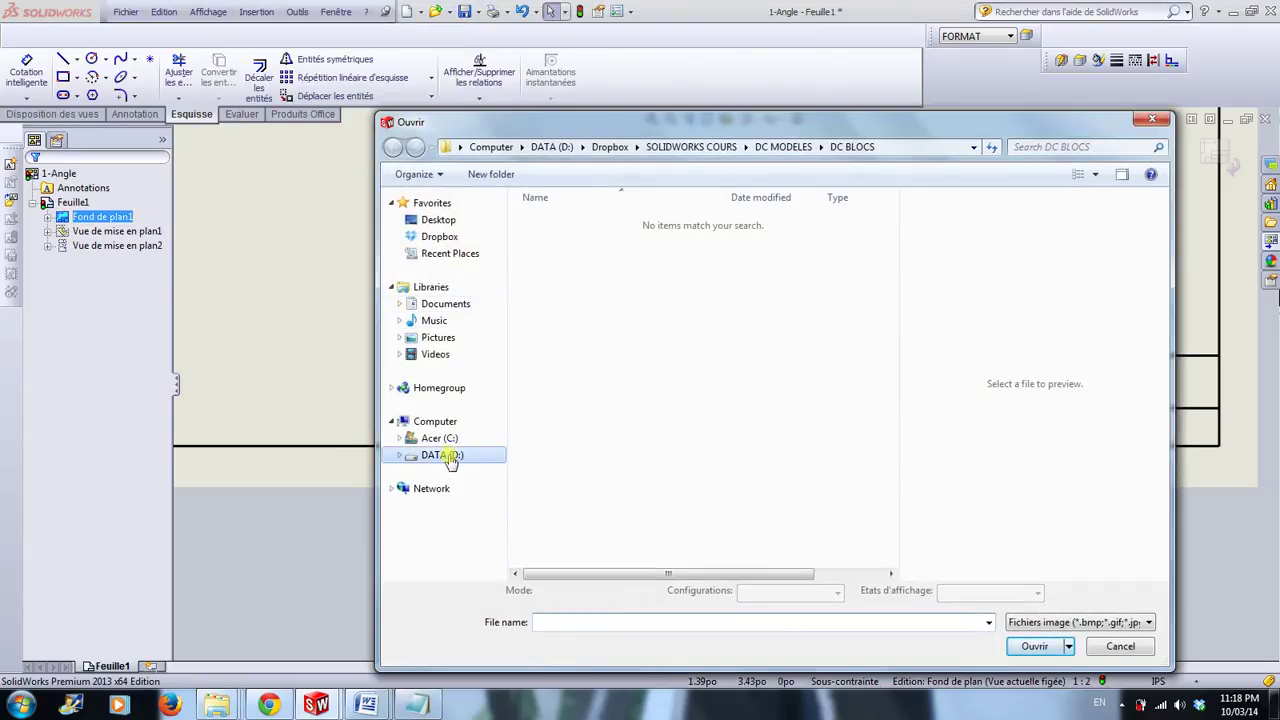
{"action": "left_click", "coordinate": [448, 456]}
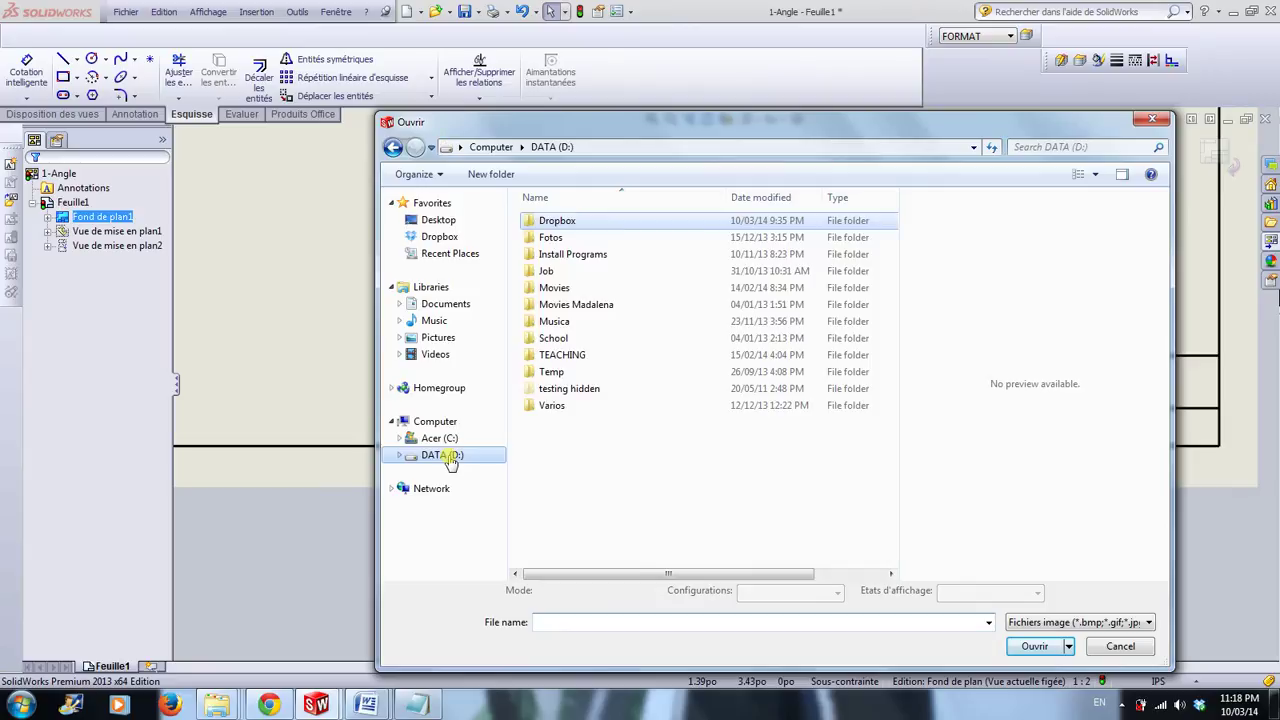
{"action": "double_click", "coordinate": [540, 220]}
{"action": "left_click", "coordinate": [578, 338]}
{"action": "double_click", "coordinate": [578, 338]}
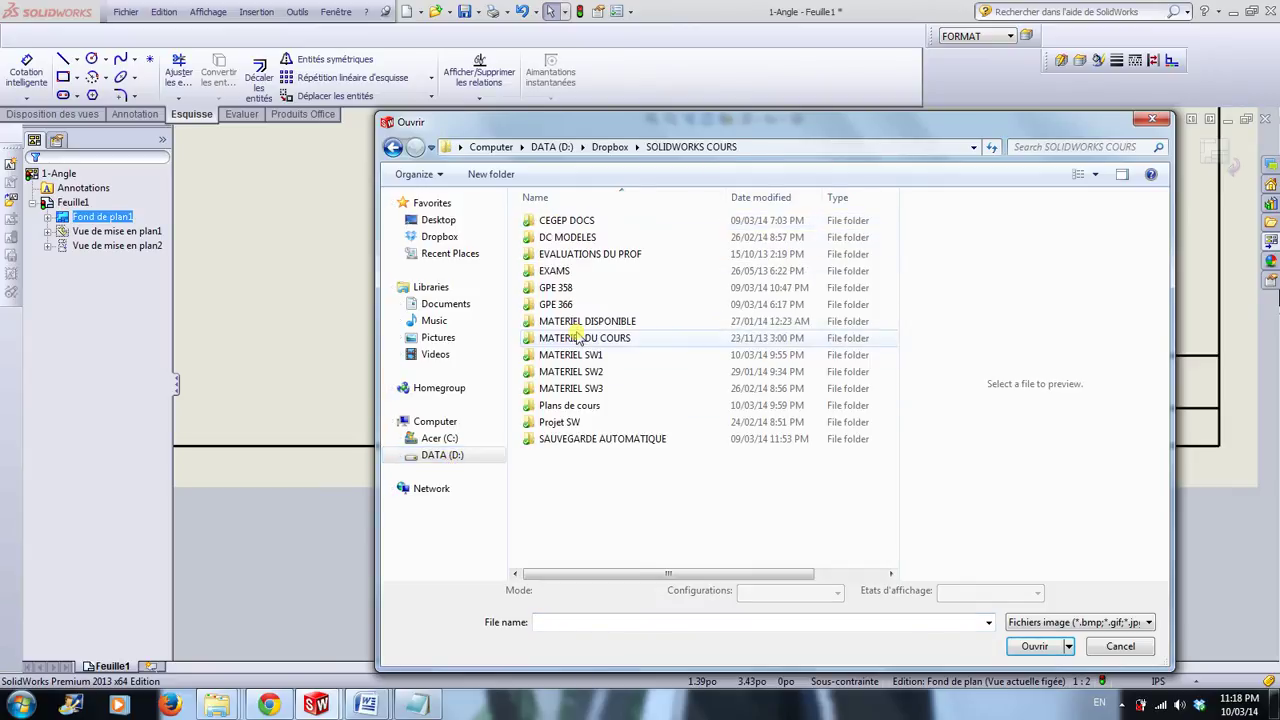
{"action": "double_click", "coordinate": [570, 338]}
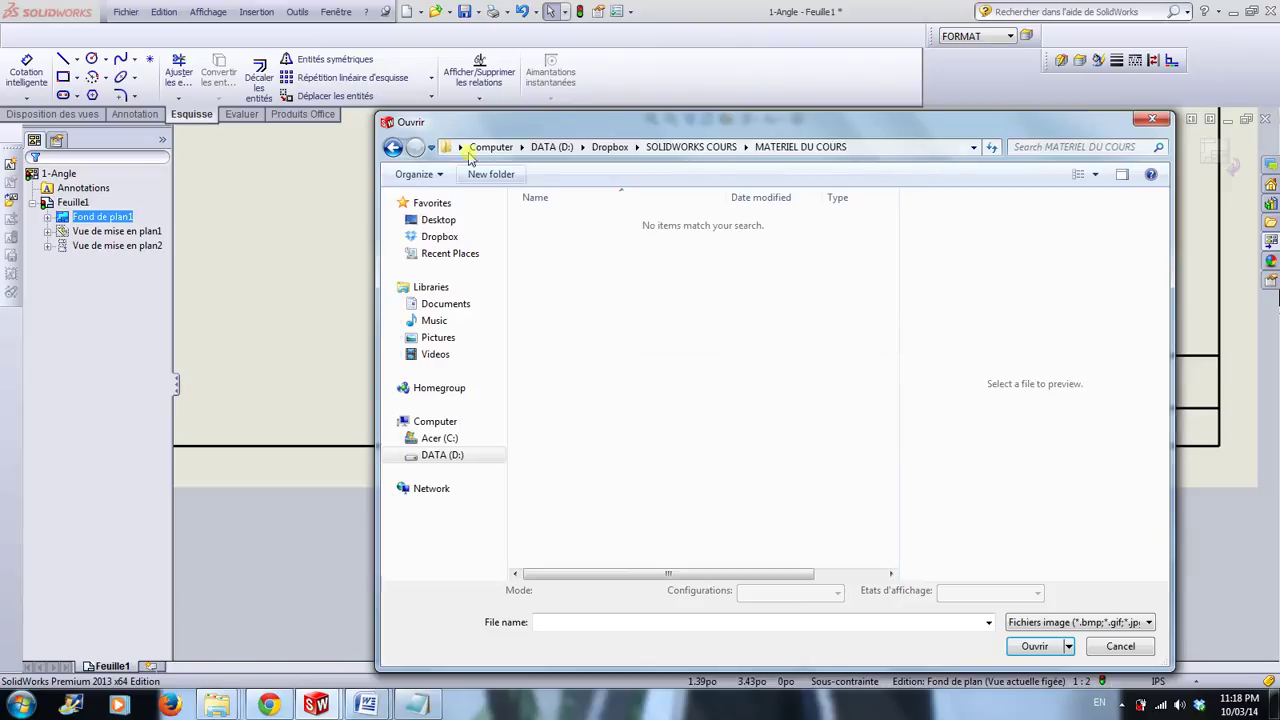
{"action": "left_click", "coordinate": [700, 147]}
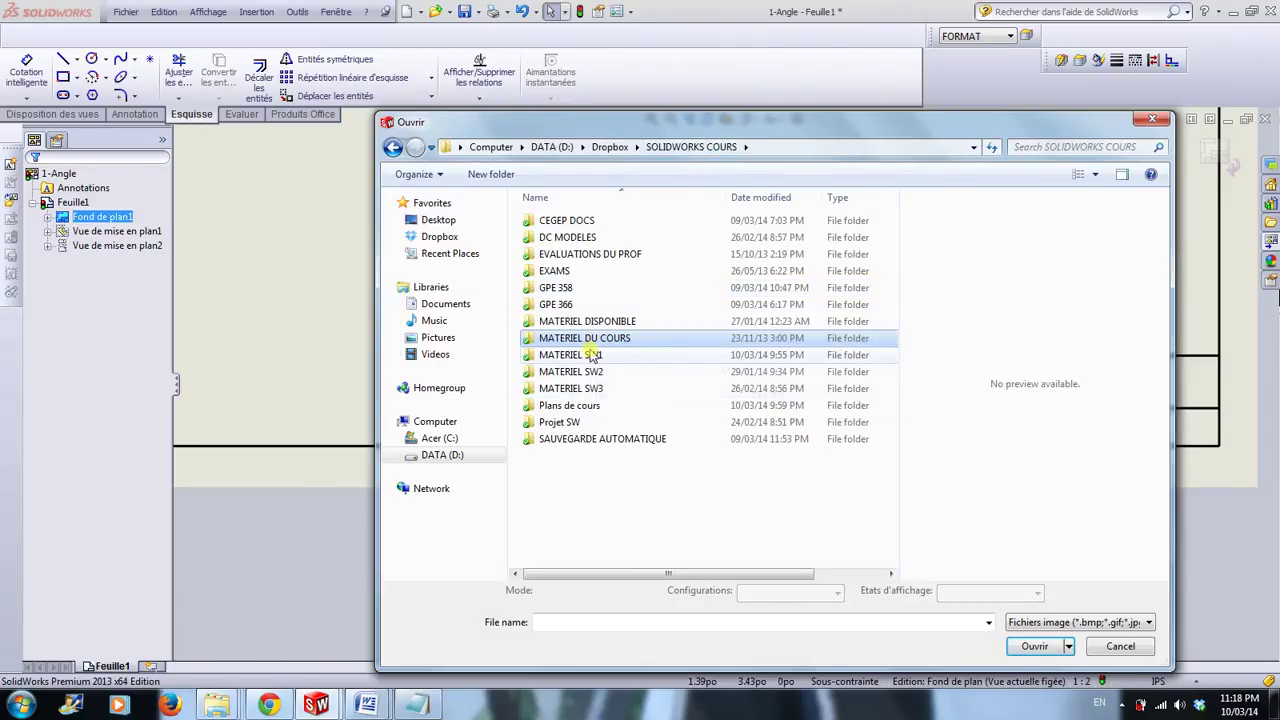
{"action": "left_click", "coordinate": [591, 355]}
{"action": "double_click", "coordinate": [591, 355]}
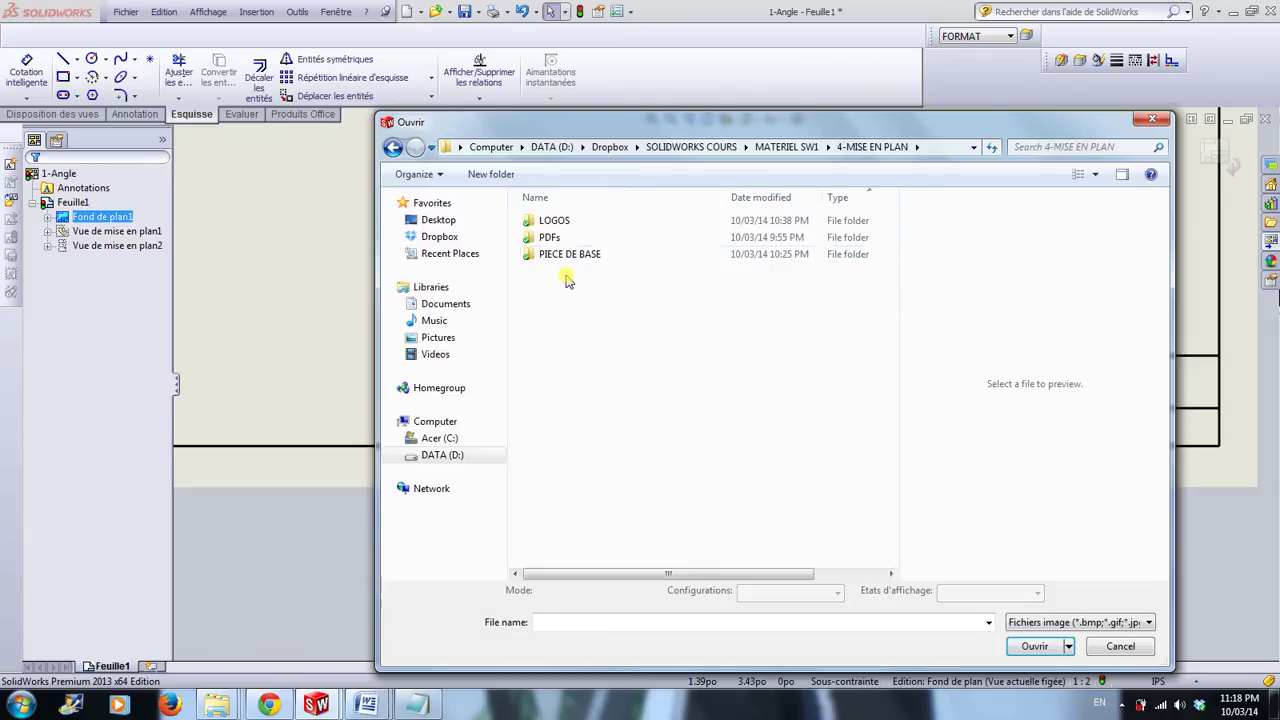
{"action": "double_click", "coordinate": [553, 220]}
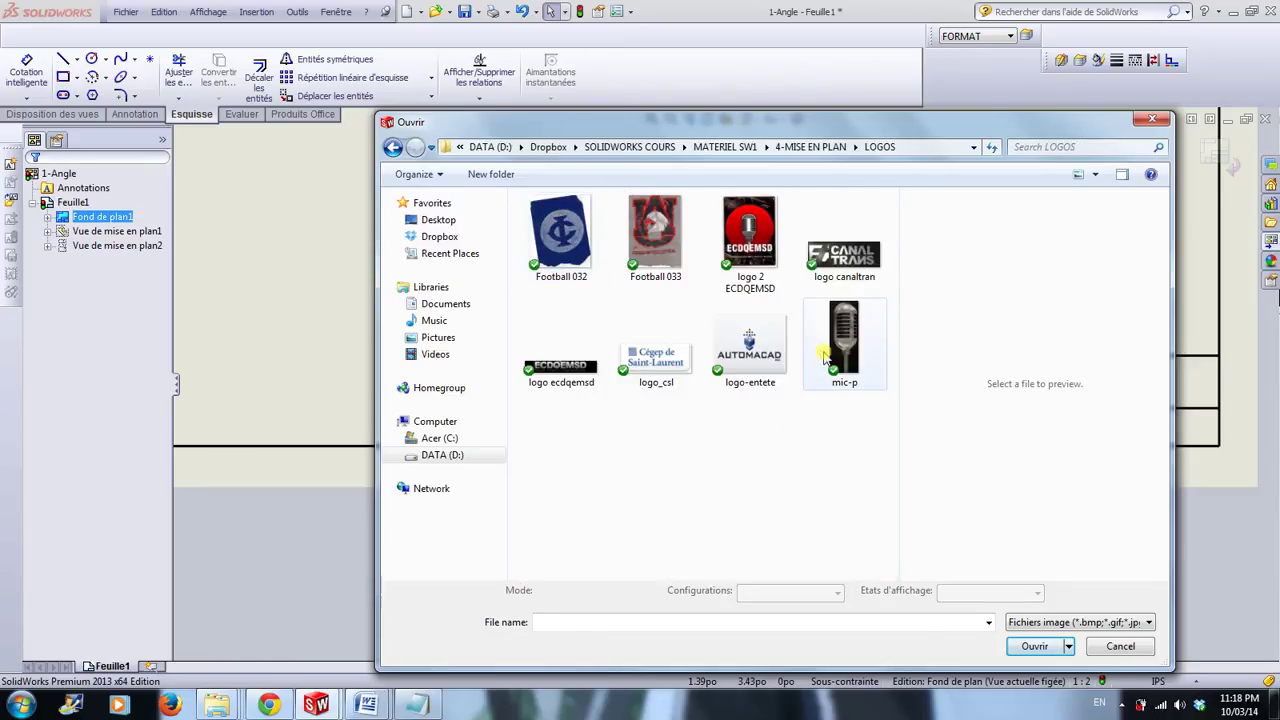
Step: Insert the "logo 2 ECDQEMSD" image and move it toward the title block, to about X 1.68po and Y 0.40po
{"action": "left_click", "coordinate": [758, 246]}
{"action": "double_click", "coordinate": [758, 246]}
{"action": "scroll", "coordinate": [600, 330], "scroll_direction": "up", "scroll_amount": 4}
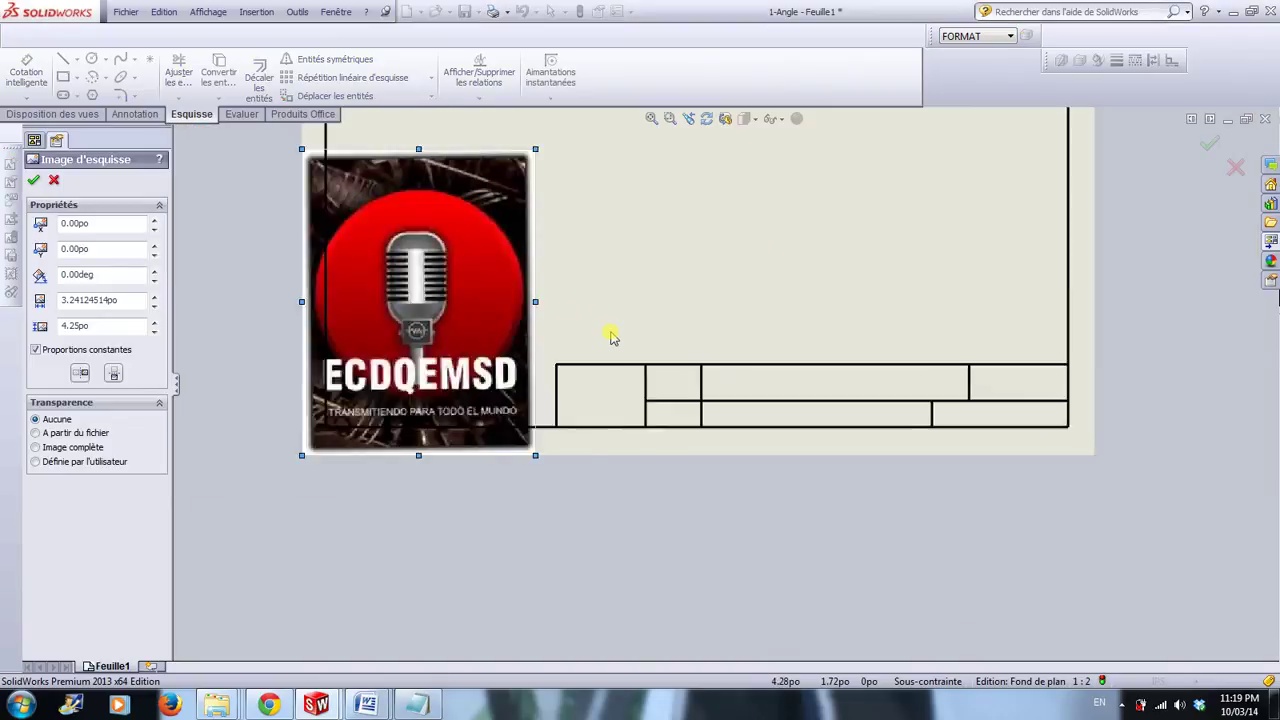
{"action": "scroll", "coordinate": [477, 274], "scroll_direction": "down", "scroll_amount": 2}
{"action": "left_click_drag", "start_coordinate": [477, 274], "coordinate": [583, 247]}
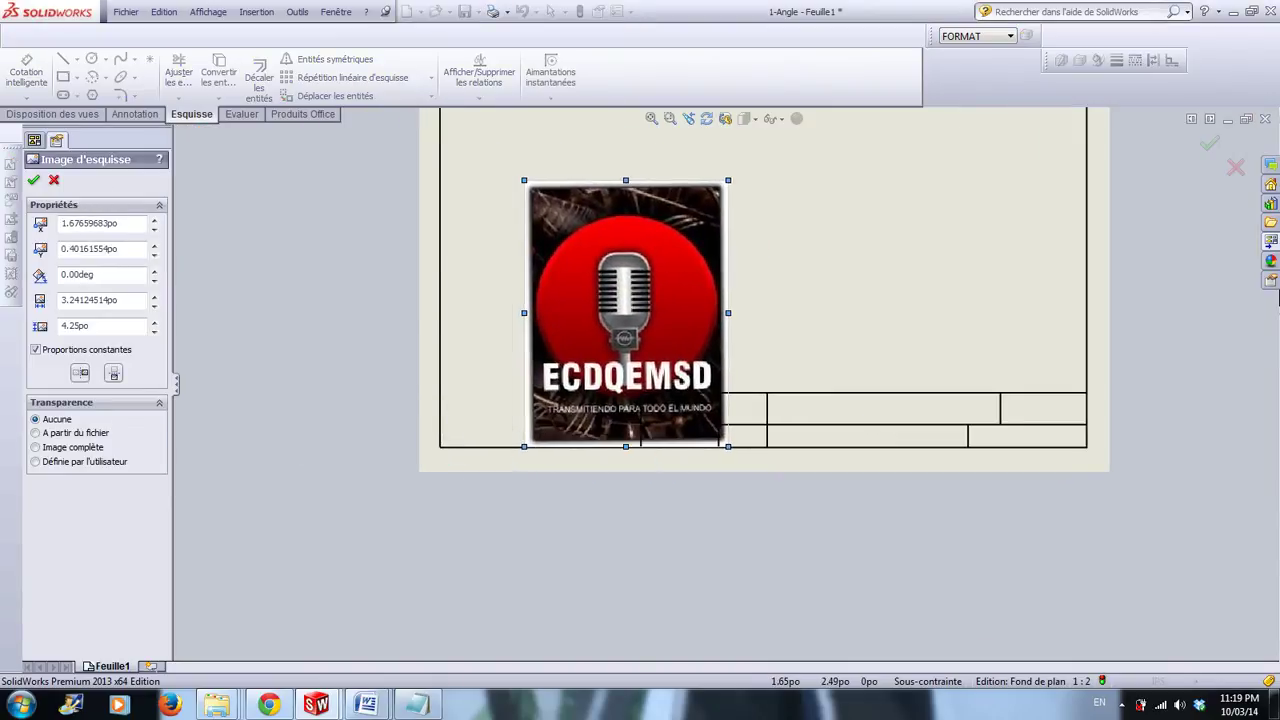
Step: Shrink the logo to about 0.86 by 1.12po and place it on the bottom border just left of the title block
{"action": "left_click_drag", "start_coordinate": [524, 180], "coordinate": [657, 357]}
{"action": "scroll", "coordinate": [690, 405], "scroll_direction": "down", "scroll_amount": 2}
{"action": "mouse_move", "coordinate": [722, 414]}
{"action": "left_mouse_down"}
{"action": "mouse_move", "coordinate": [581, 380]}
{"action": "mouse_move", "coordinate": [574, 393]}
{"action": "mouse_move", "coordinate": [600, 405]}
{"action": "left_mouse_up"}
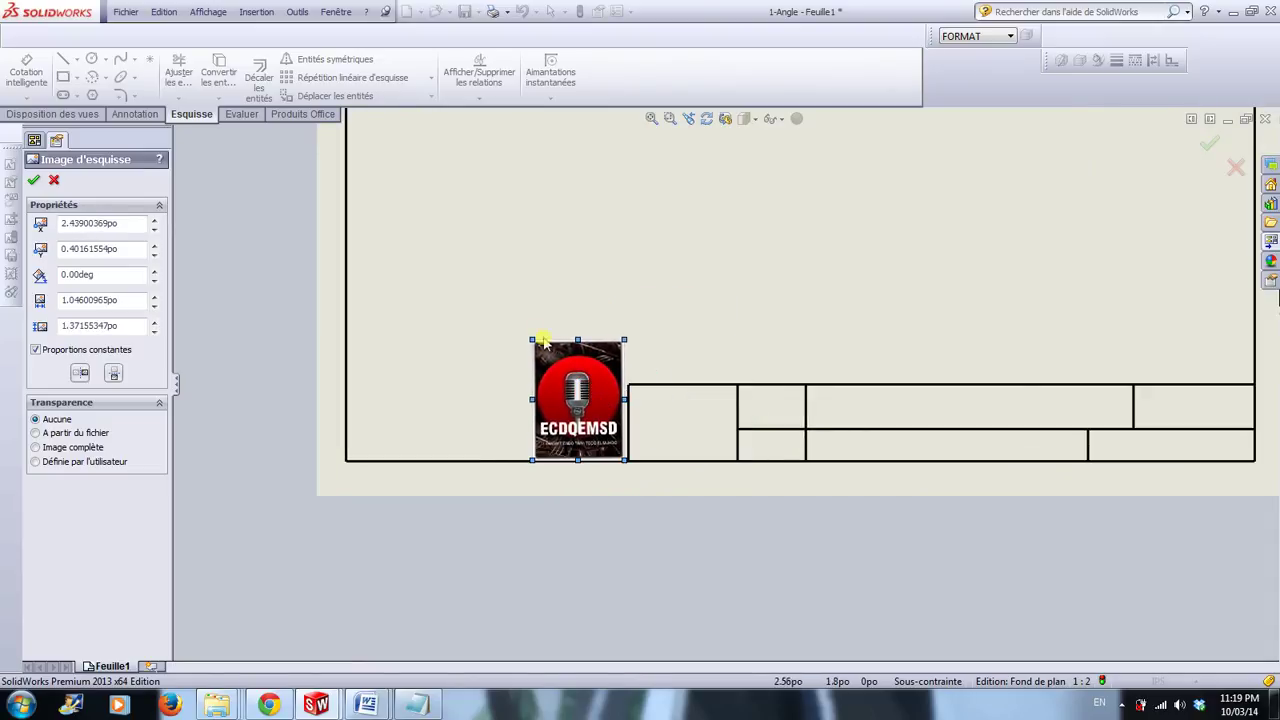
{"action": "left_click_drag", "start_coordinate": [531, 343], "coordinate": [548, 362]}
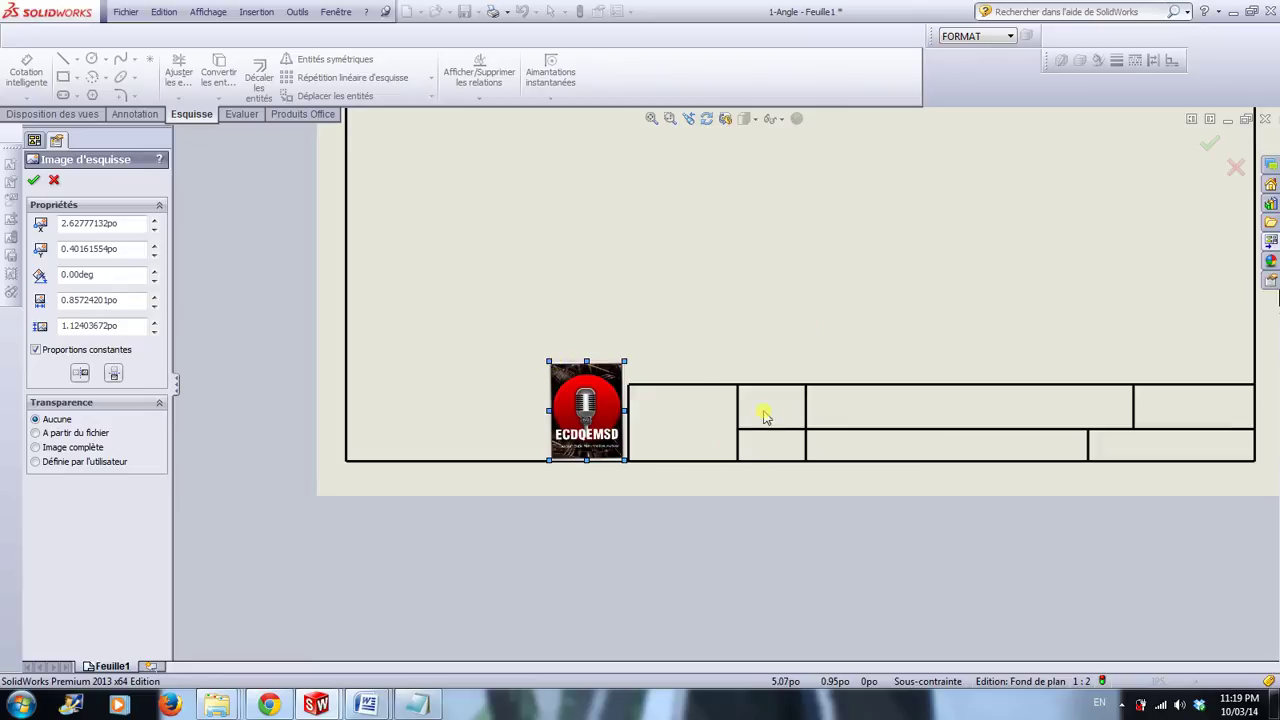
{"action": "left_click", "coordinate": [1210, 143]}
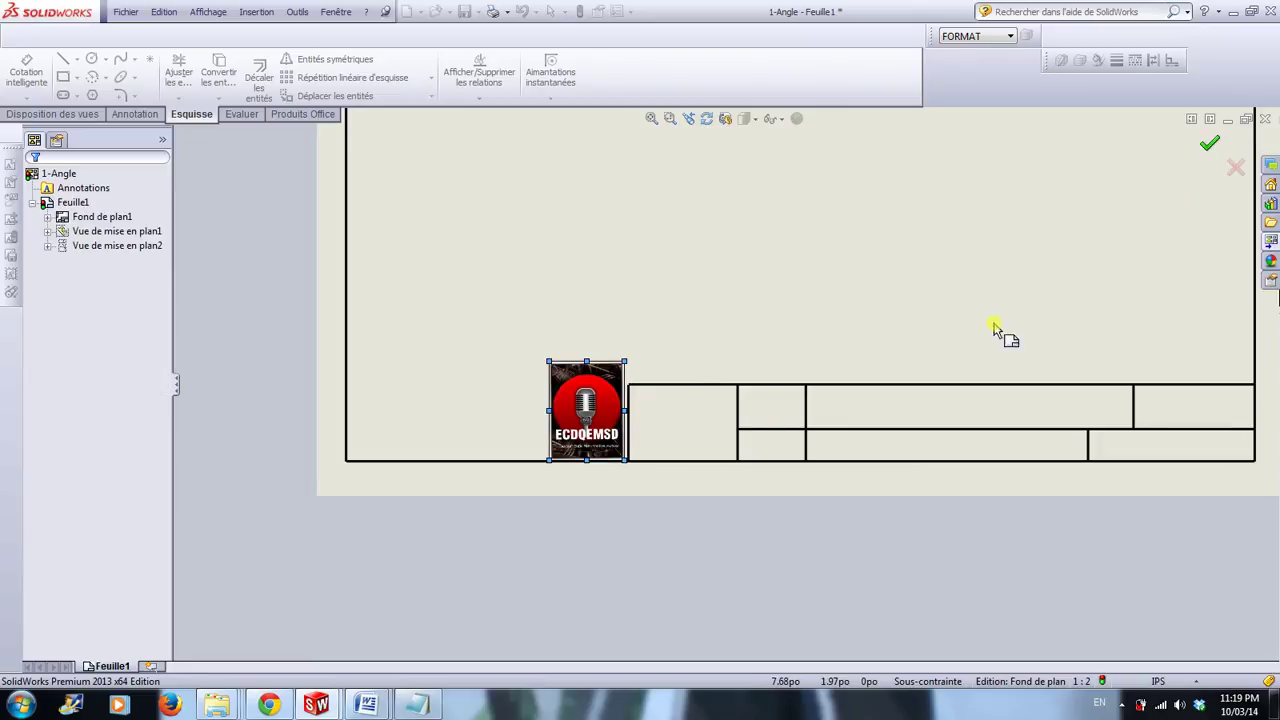
{"action": "scroll", "coordinate": [845, 355], "scroll_direction": "down", "scroll_amount": 1}
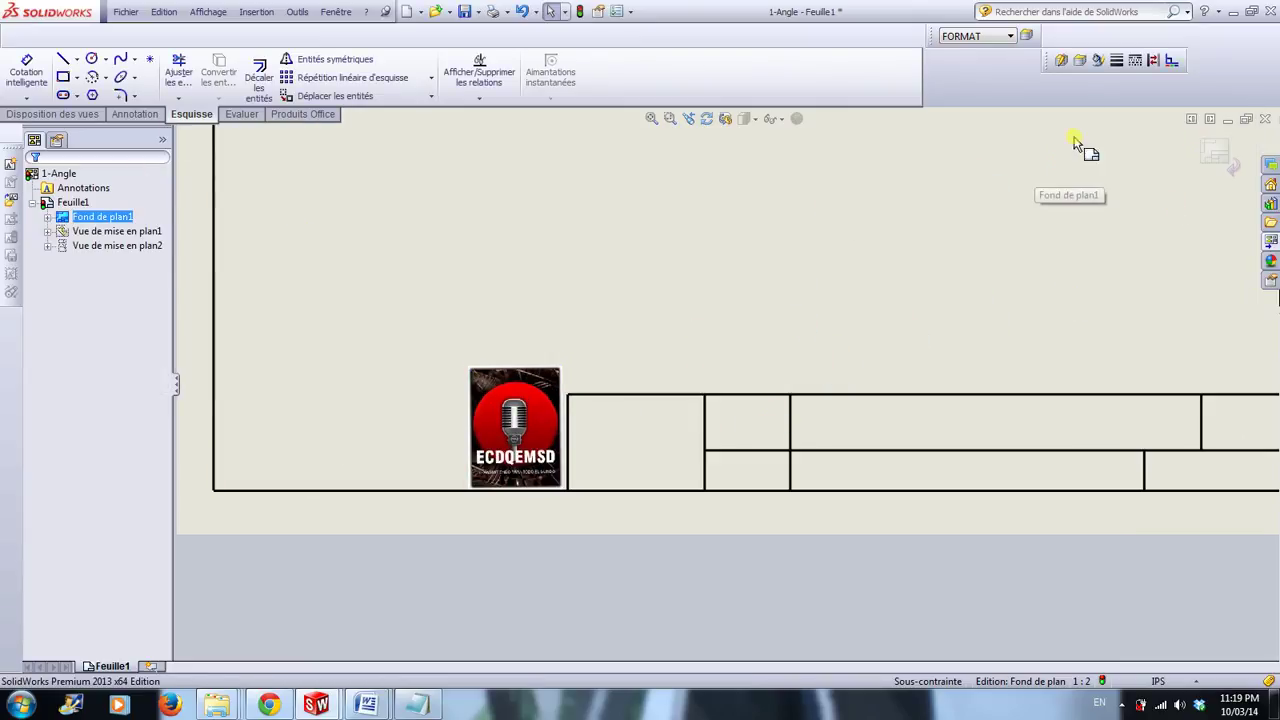
Step: Insert the block file "CEGEP logo.SLDBLK" into the tall first cell of the title block, beside the microphone logo
{"action": "left_click", "coordinate": [11, 202]}
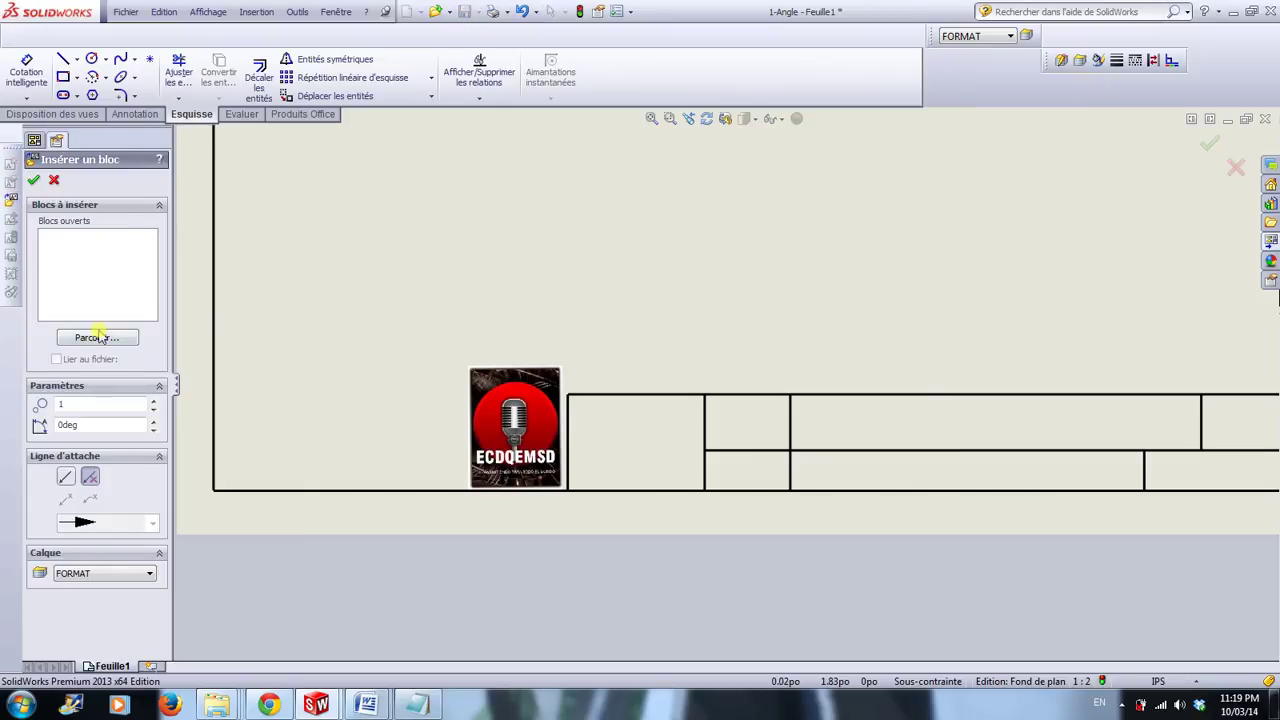
{"action": "left_click", "coordinate": [97, 337]}
{"action": "left_click", "coordinate": [587, 222]}
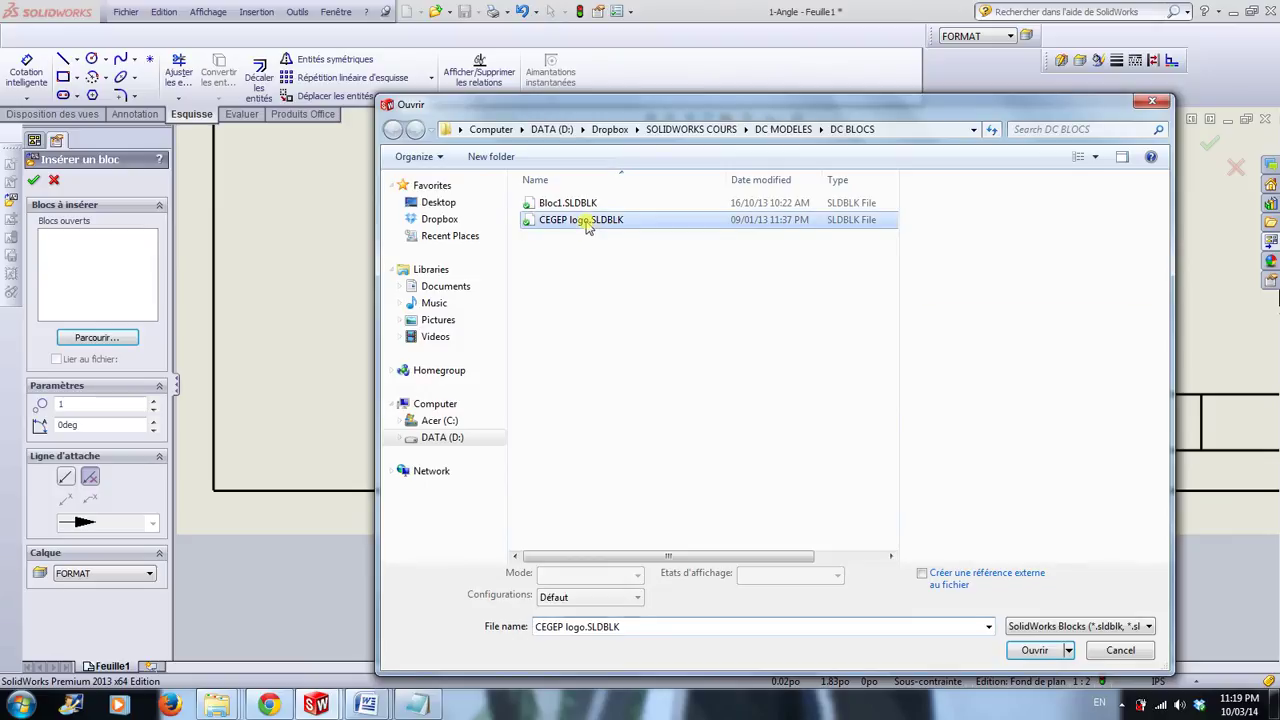
{"action": "double_click", "coordinate": [587, 222]}
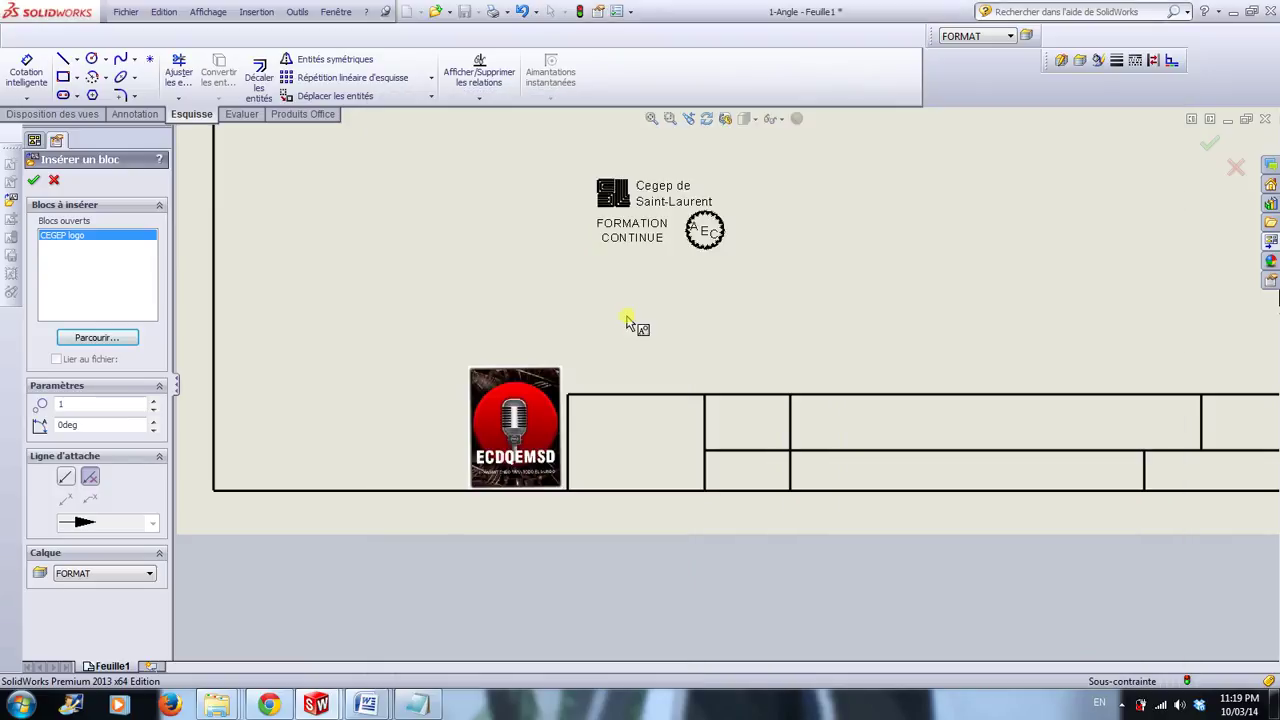
{"action": "left_click", "coordinate": [577, 483]}
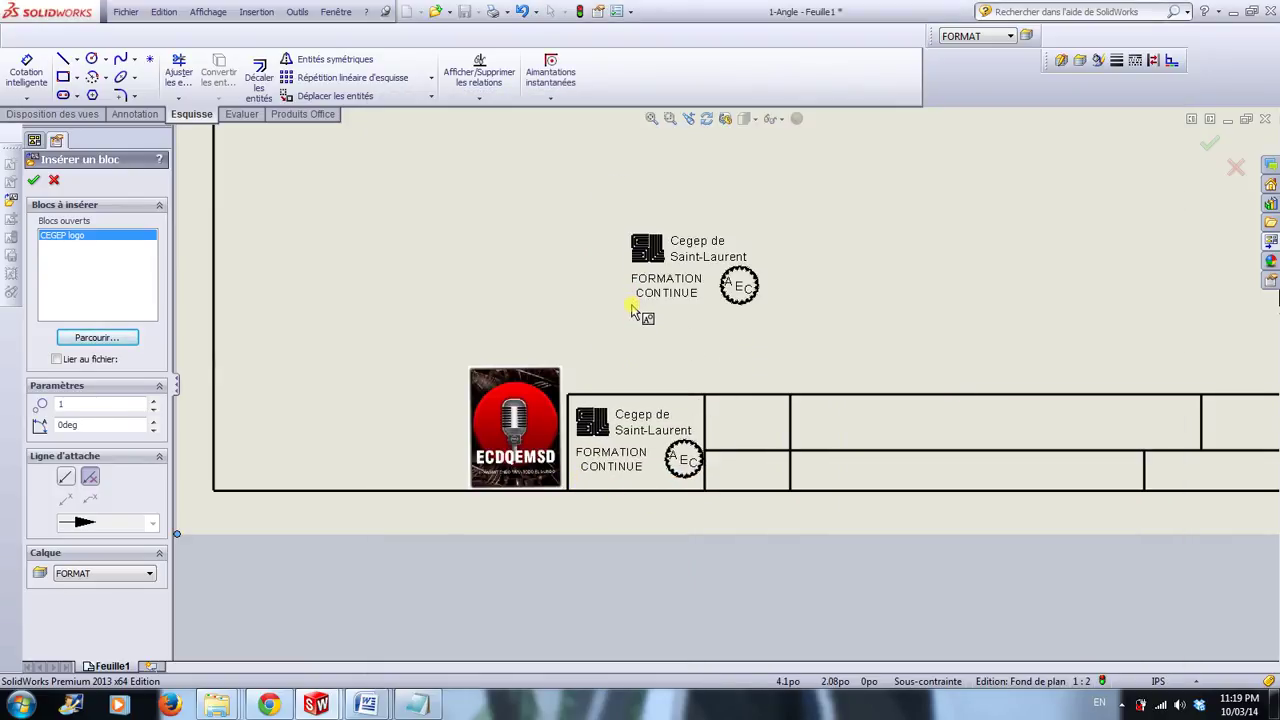
{"action": "key", "text": "Escape"}
Step: Add a single note reading "NOTE:" in the empty area above the title block's wide upper cell
{"action": "scroll", "coordinate": [857, 386], "scroll_direction": "down", "scroll_amount": 2}
{"action": "scroll", "coordinate": [857, 391], "scroll_direction": "up", "scroll_amount": 2}
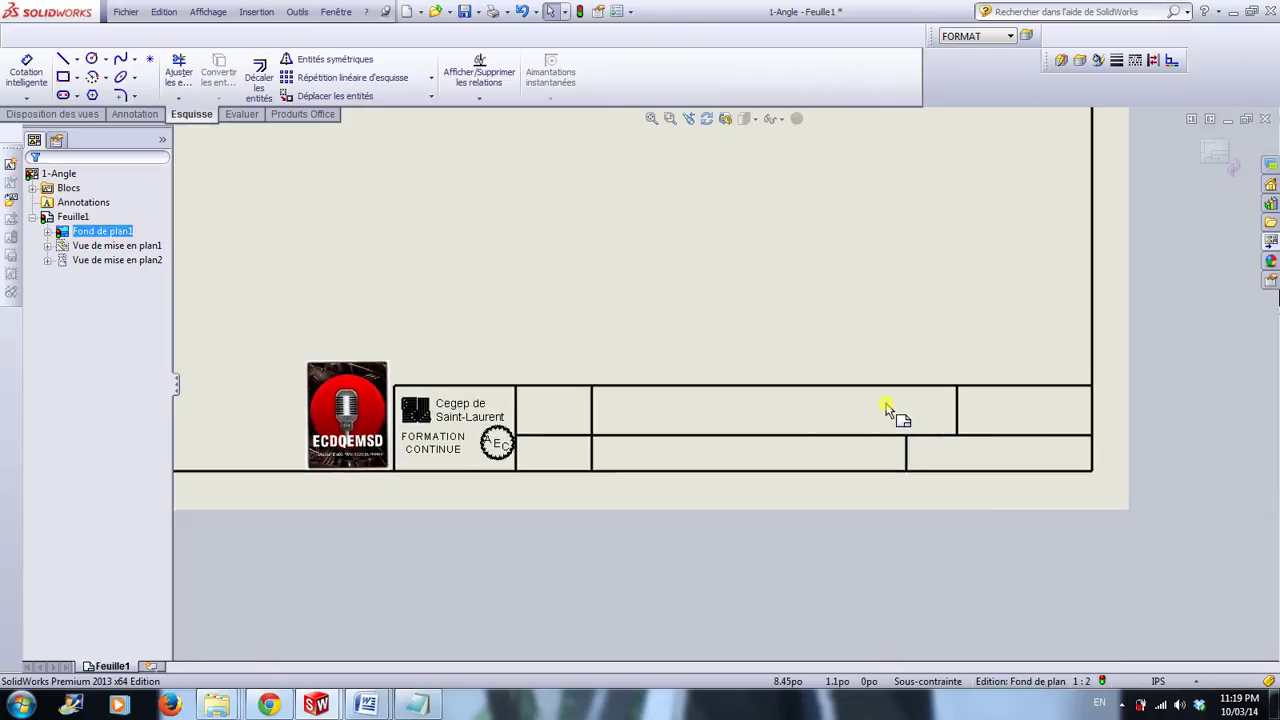
{"action": "left_click", "coordinate": [135, 114]}
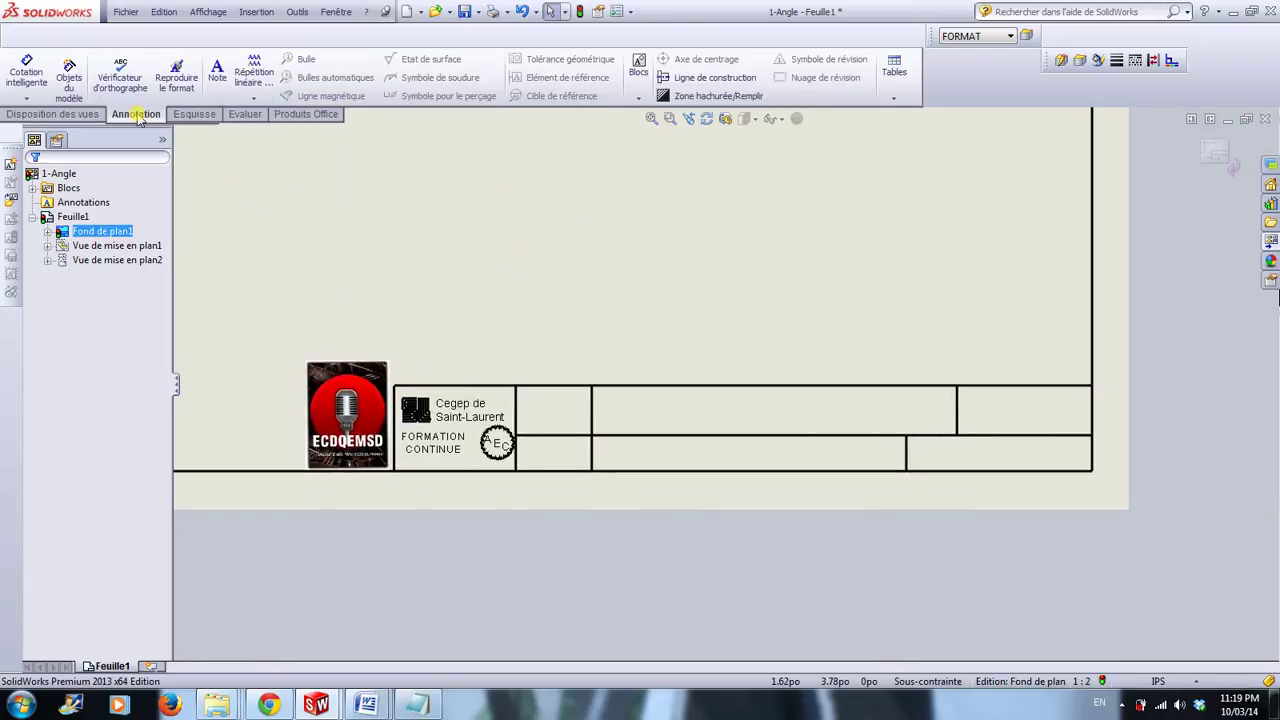
{"action": "left_click", "coordinate": [217, 78]}
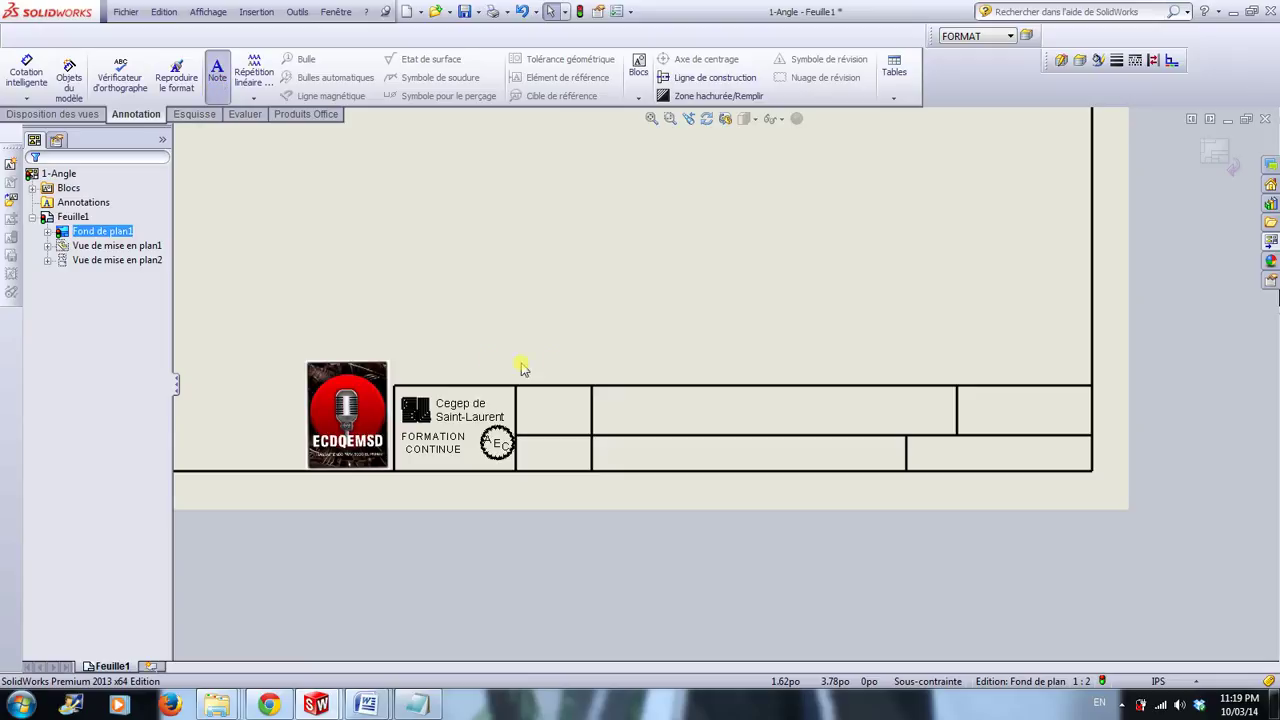
{"action": "left_click", "coordinate": [826, 331]}
{"action": "type", "text": "N"}
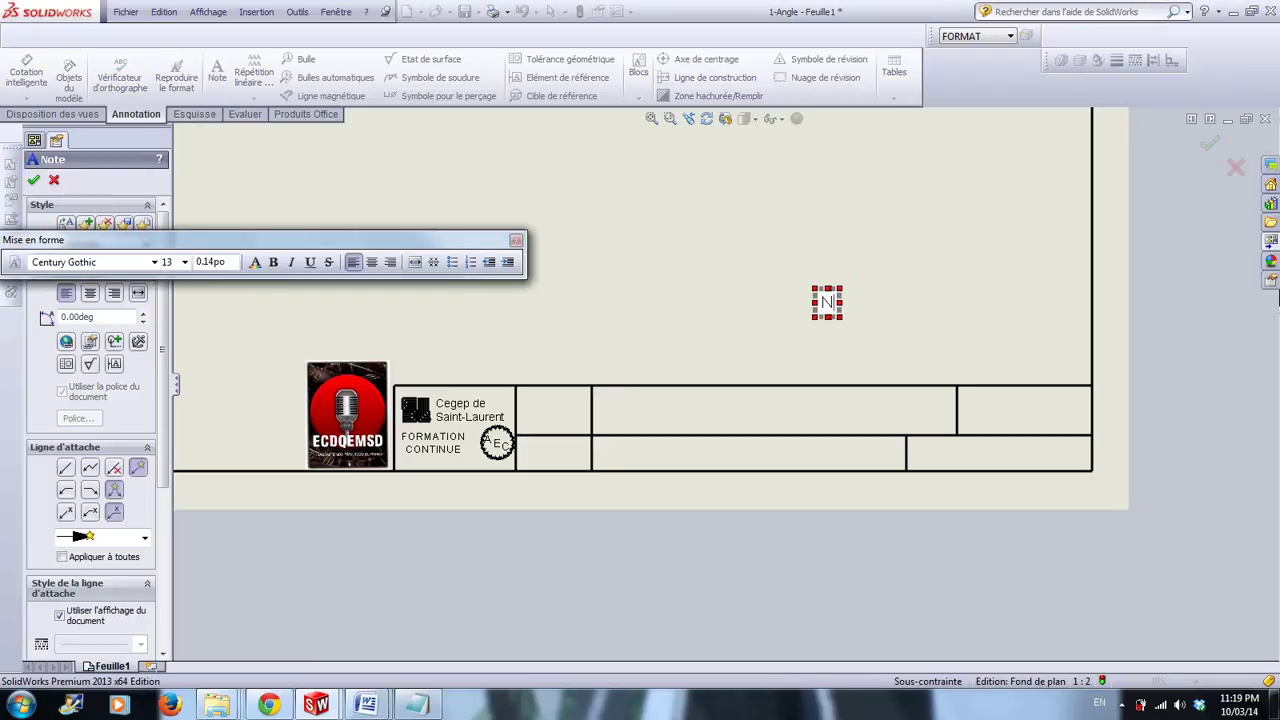
{"action": "type", "text": "OTE"}
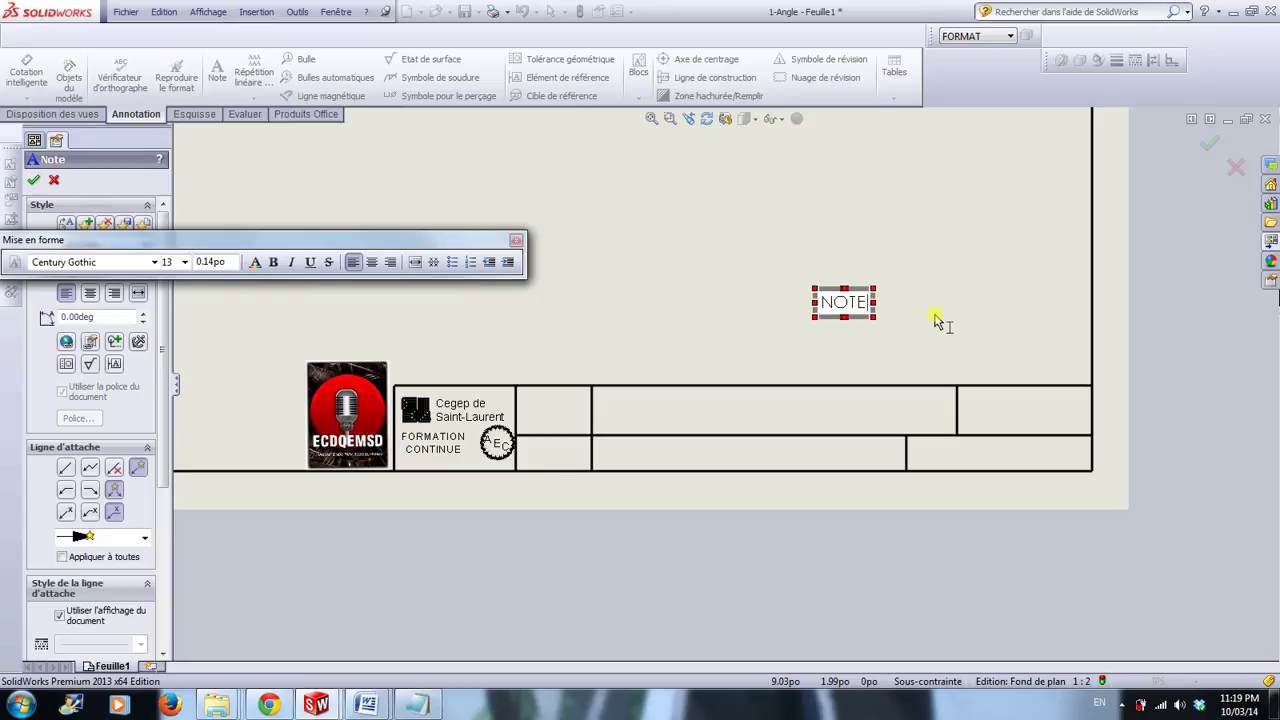
{"action": "type", "text": ":"}
{"action": "left_click", "coordinate": [1006, 314]}
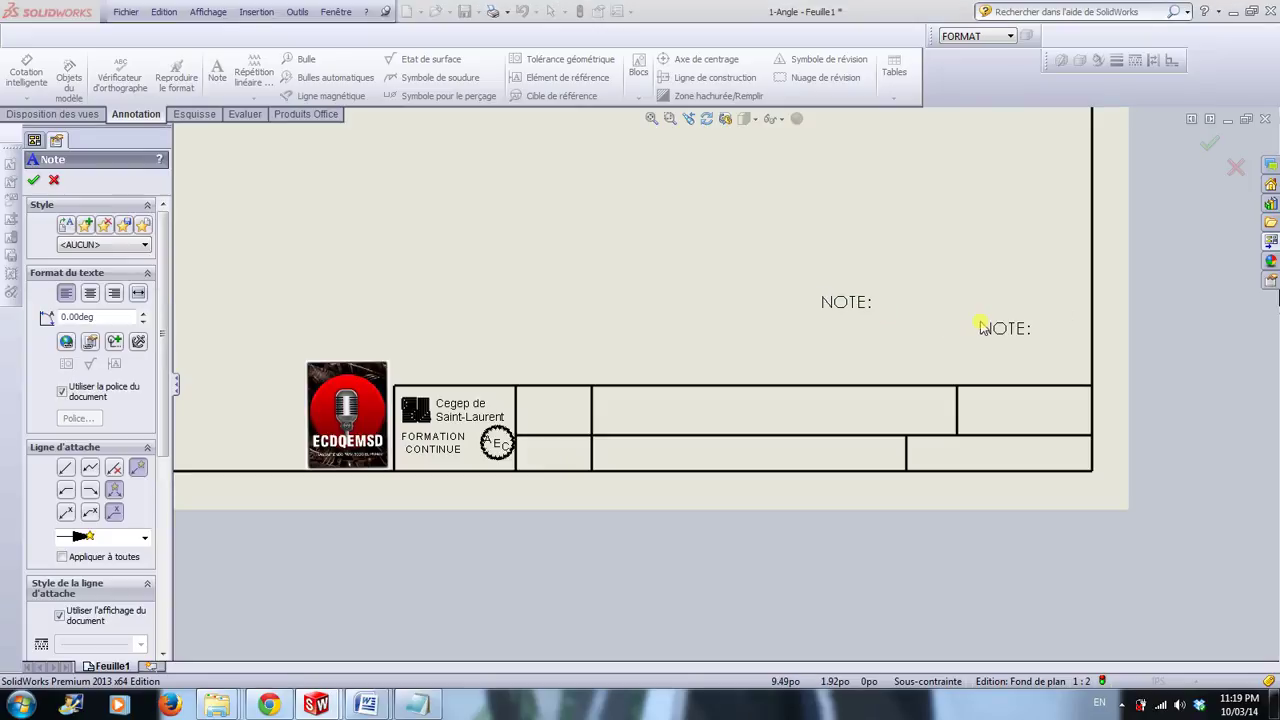
{"action": "key", "text": "Escape"}
Step: Make the whole text of the "NOTE:" note bold
{"action": "left_click", "coordinate": [860, 305]}
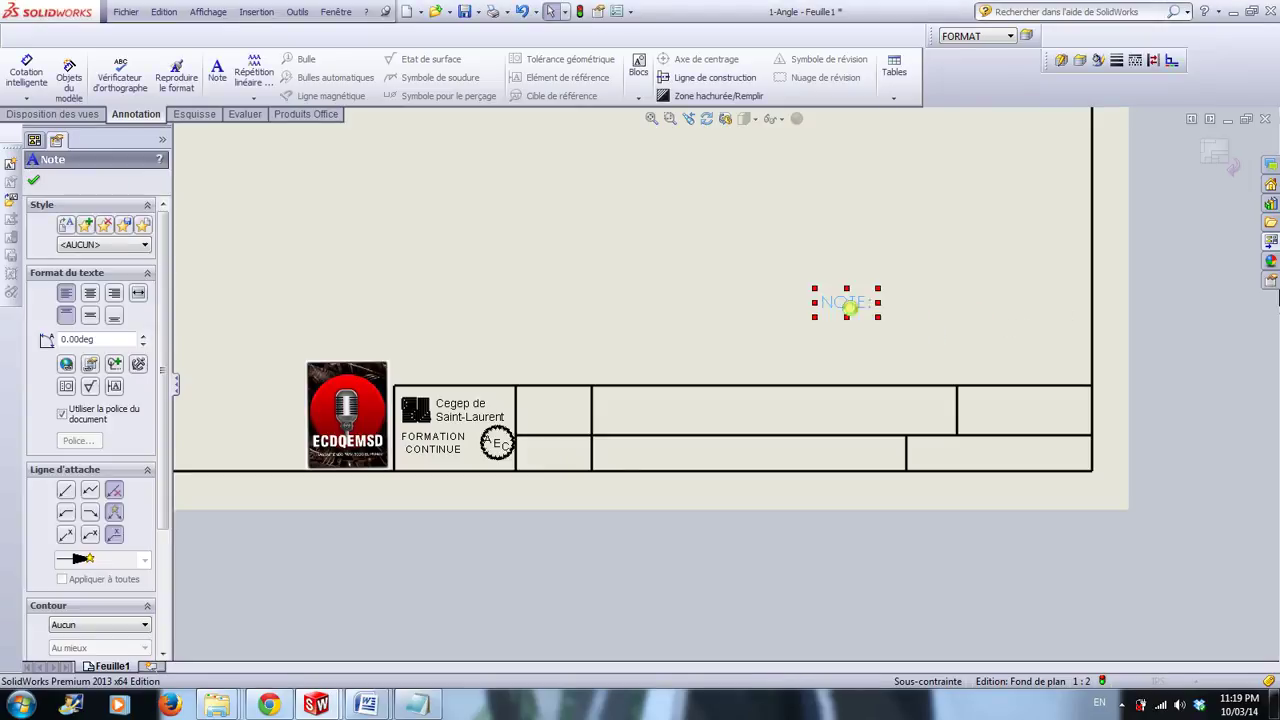
{"action": "left_click", "coordinate": [865, 305]}
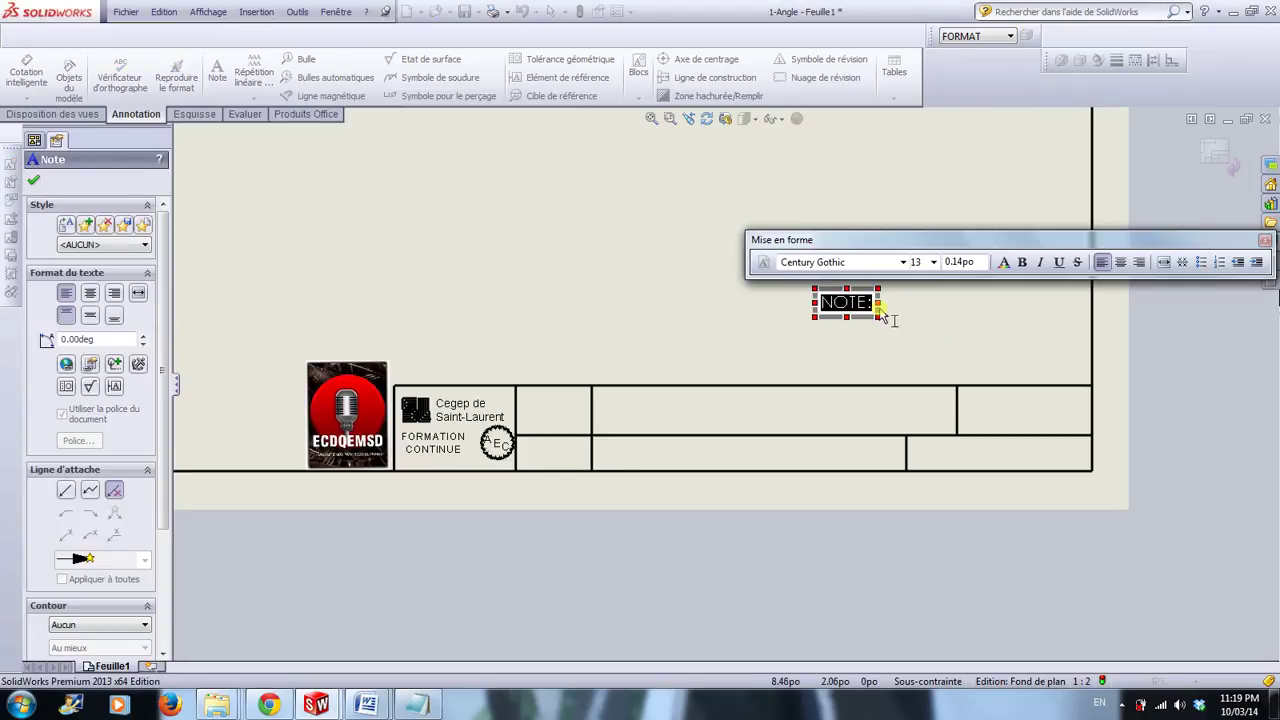
{"action": "left_click", "coordinate": [1021, 262]}
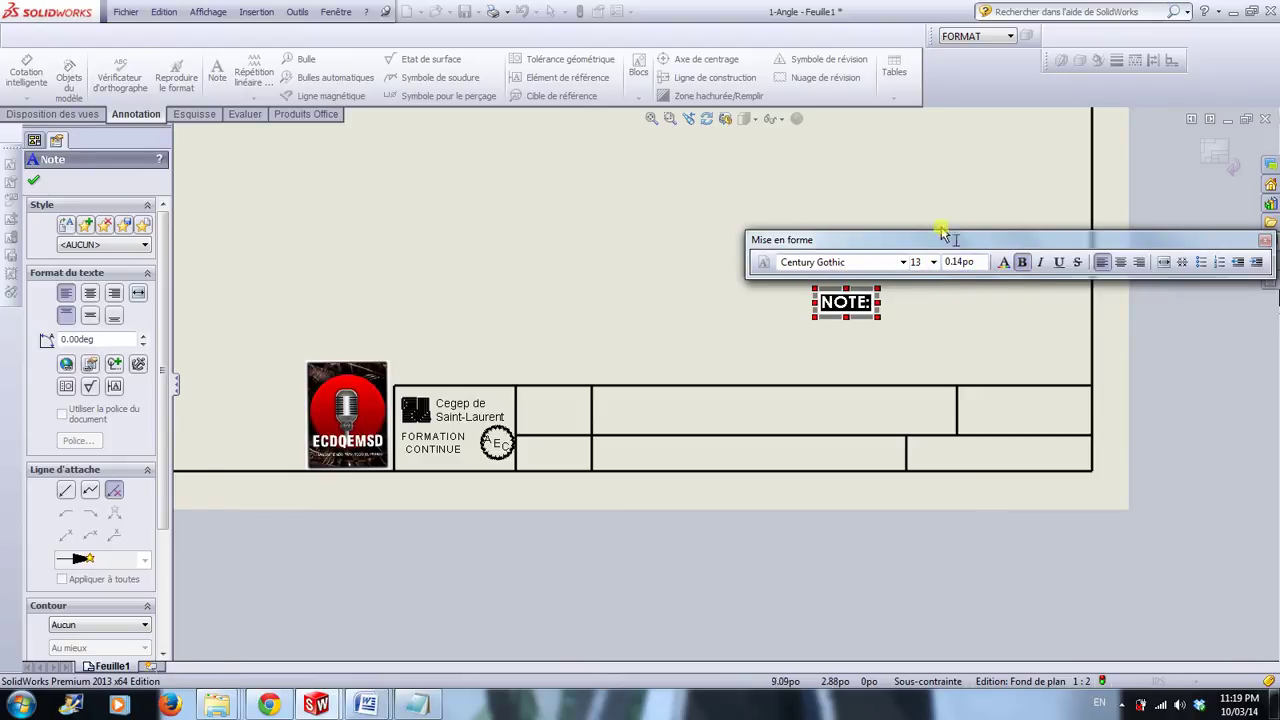
{"action": "left_click_drag", "start_coordinate": [941, 237], "coordinate": [875, 191]}
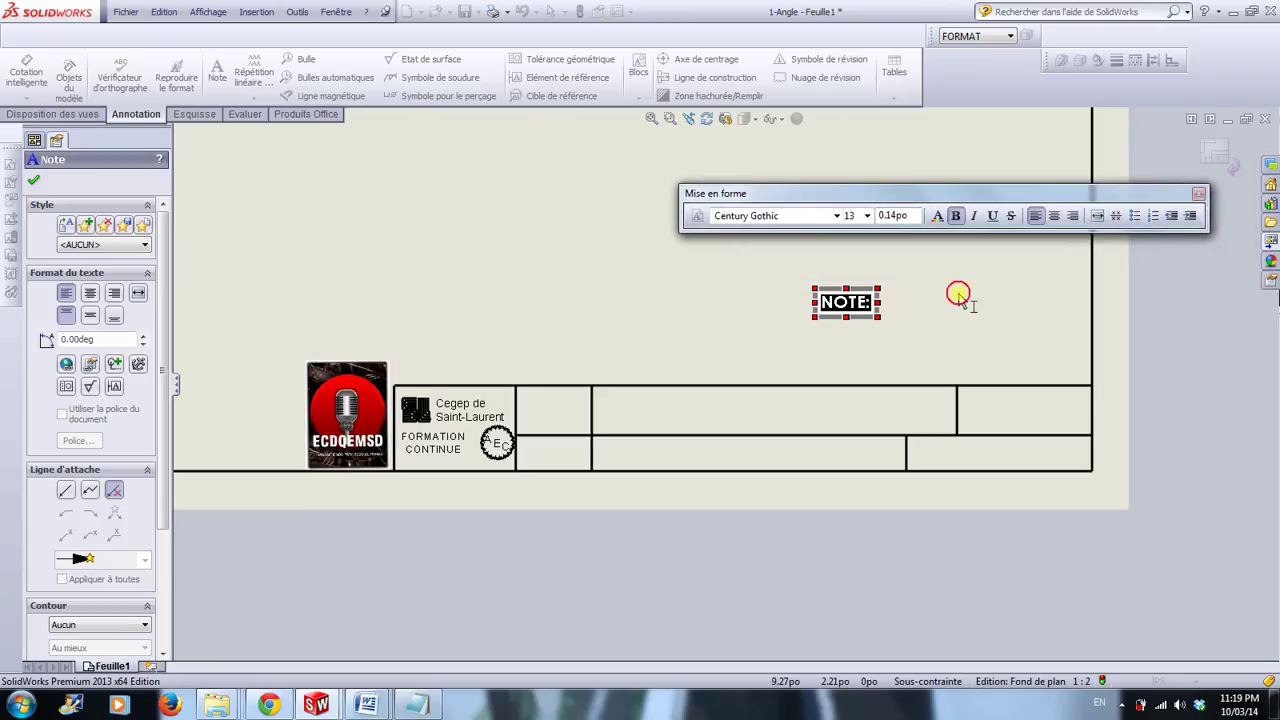
{"action": "left_click", "coordinate": [958, 296]}
Step: Shift the bold "NOTE:" note slightly sideways and make six copies of it above the title block
{"action": "scroll", "coordinate": [857, 343], "scroll_direction": "down", "scroll_amount": 2}
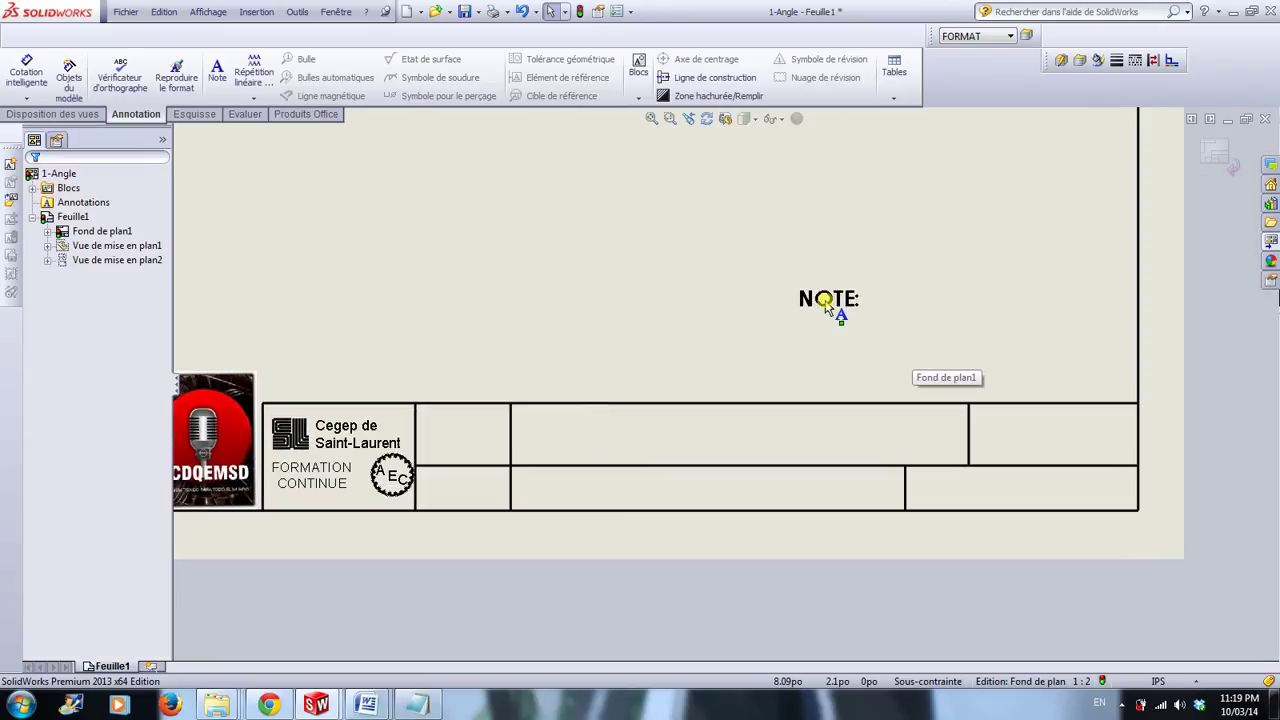
{"action": "left_click_drag", "start_coordinate": [826, 306], "coordinate": [876, 312]}
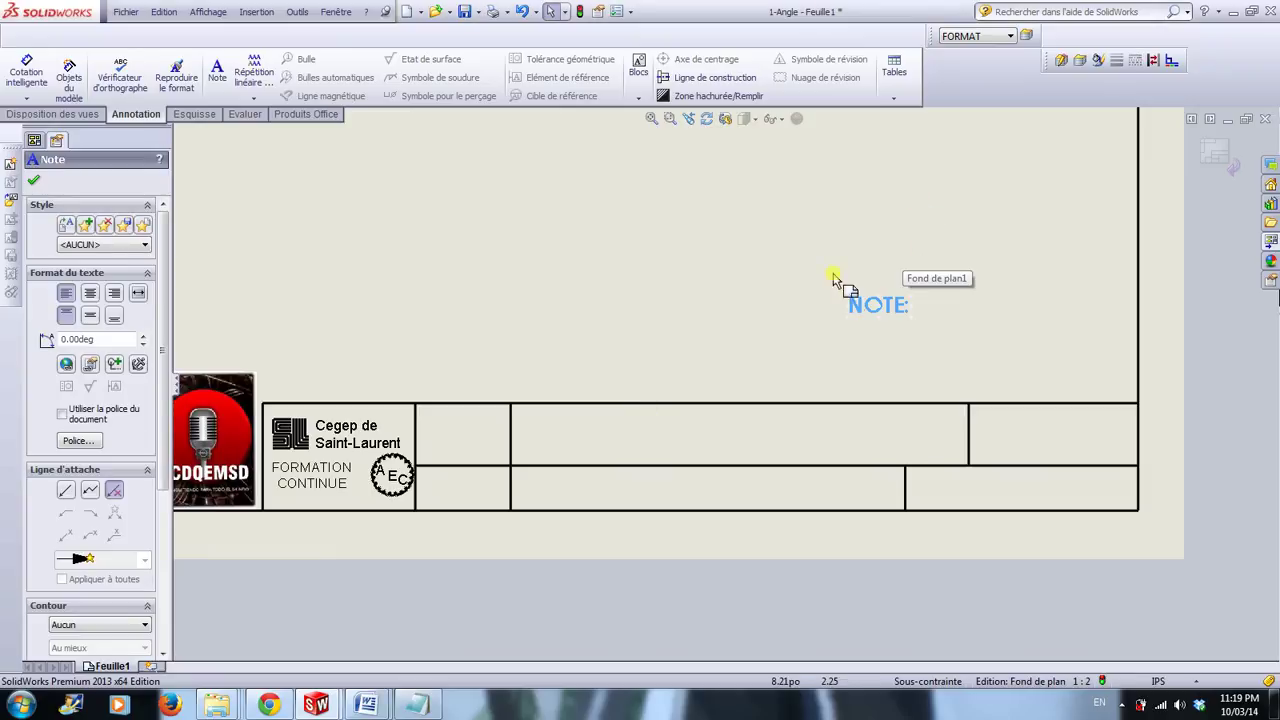
{"action": "left_click", "coordinate": [778, 266]}
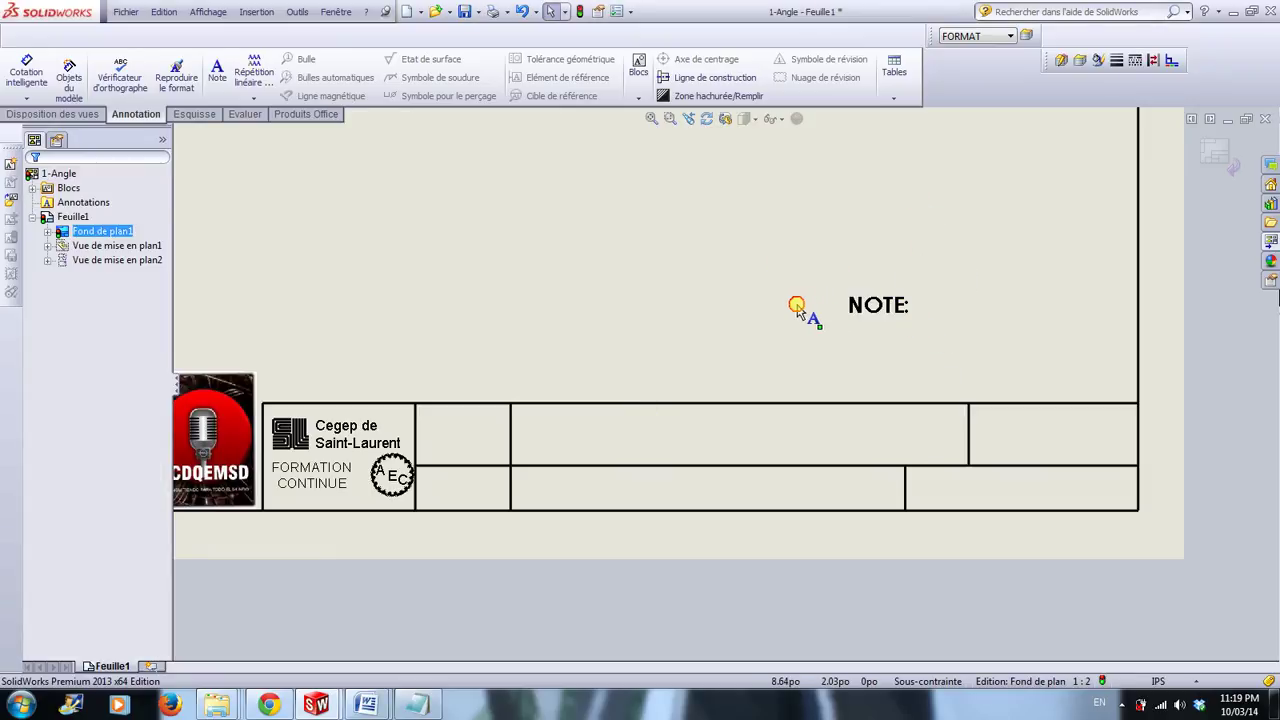
{"action": "key", "text": "ctrl+v"}
{"action": "left_click", "coordinate": [761, 299]}
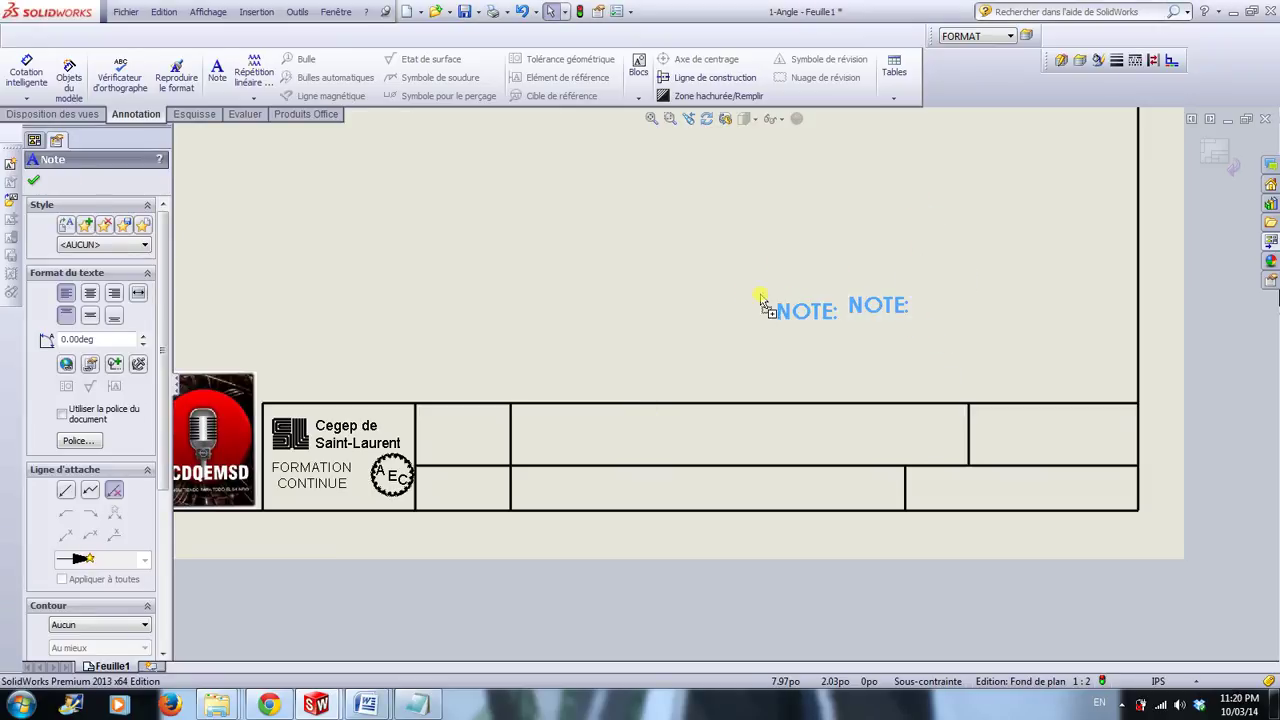
{"action": "left_click", "coordinate": [680, 287]}
{"action": "key", "text": "ctrl+v"}
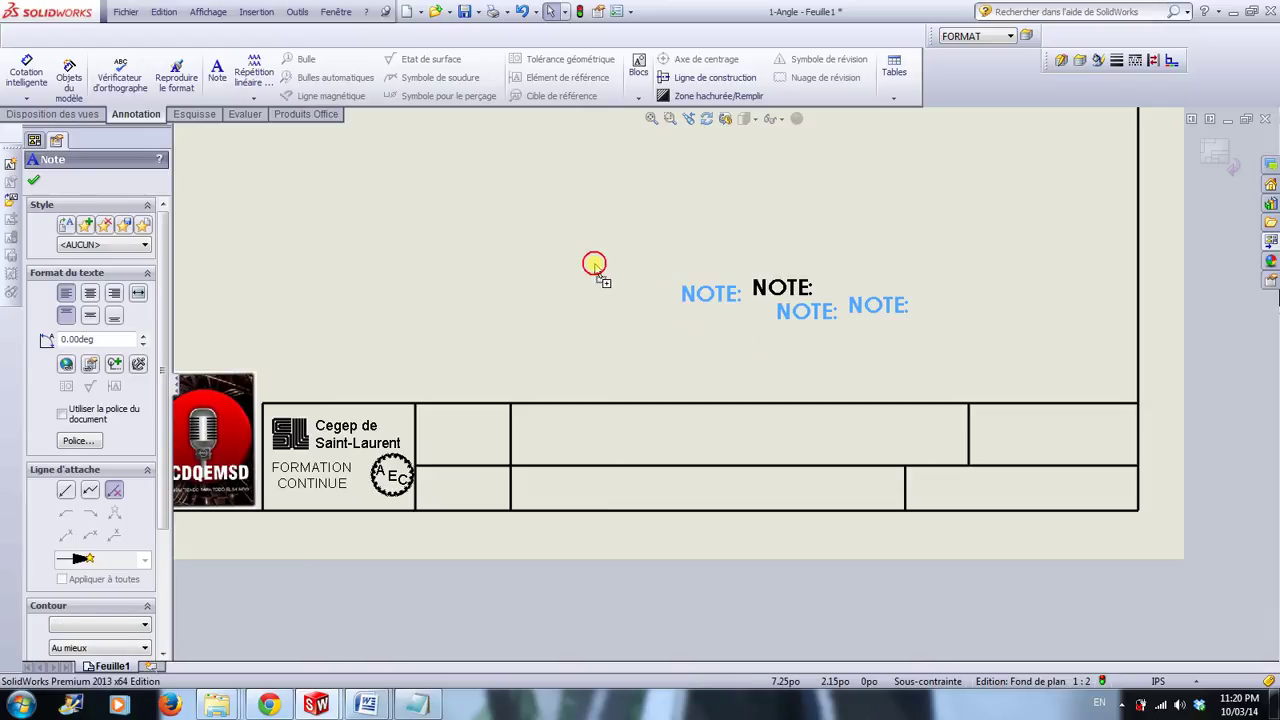
{"action": "left_click", "coordinate": [597, 266]}
{"action": "left_click_drag", "start_coordinate": [600, 268], "coordinate": [500, 247]}
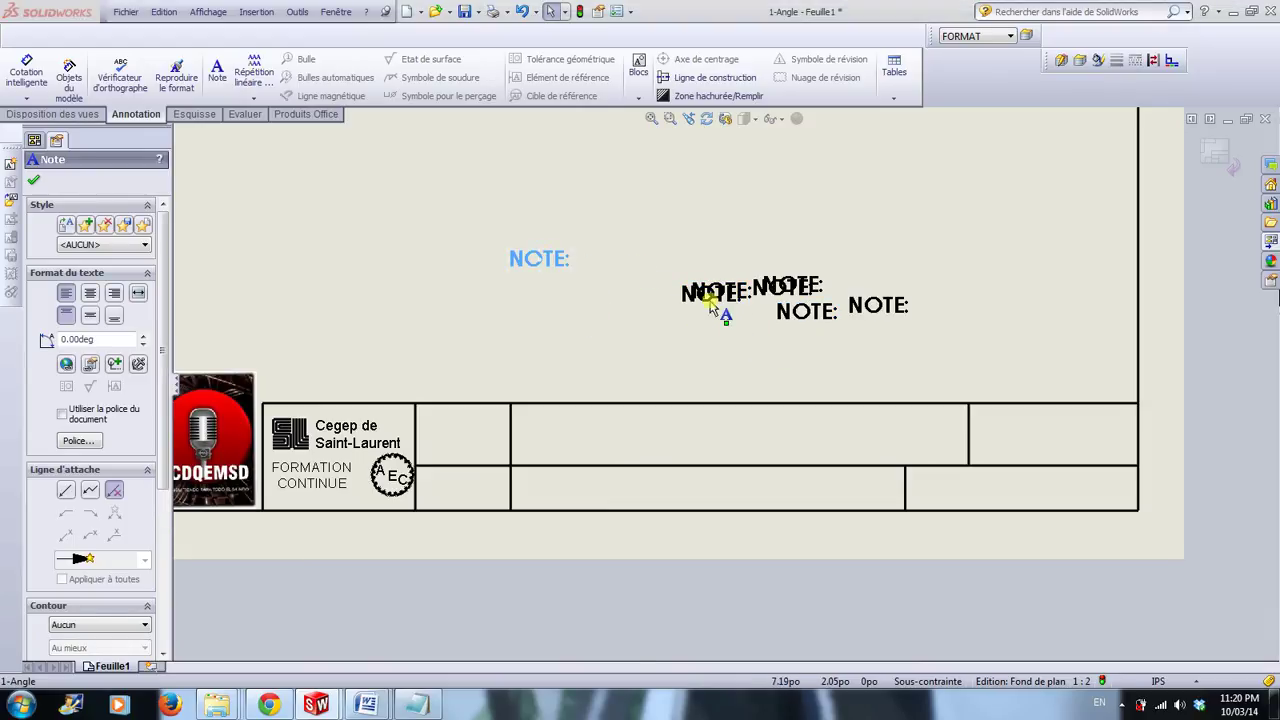
Step: Spread the overlapping "NOTE:" copies apart above the title block so that each one stands alone
{"action": "left_click_drag", "start_coordinate": [712, 296], "coordinate": [666, 223]}
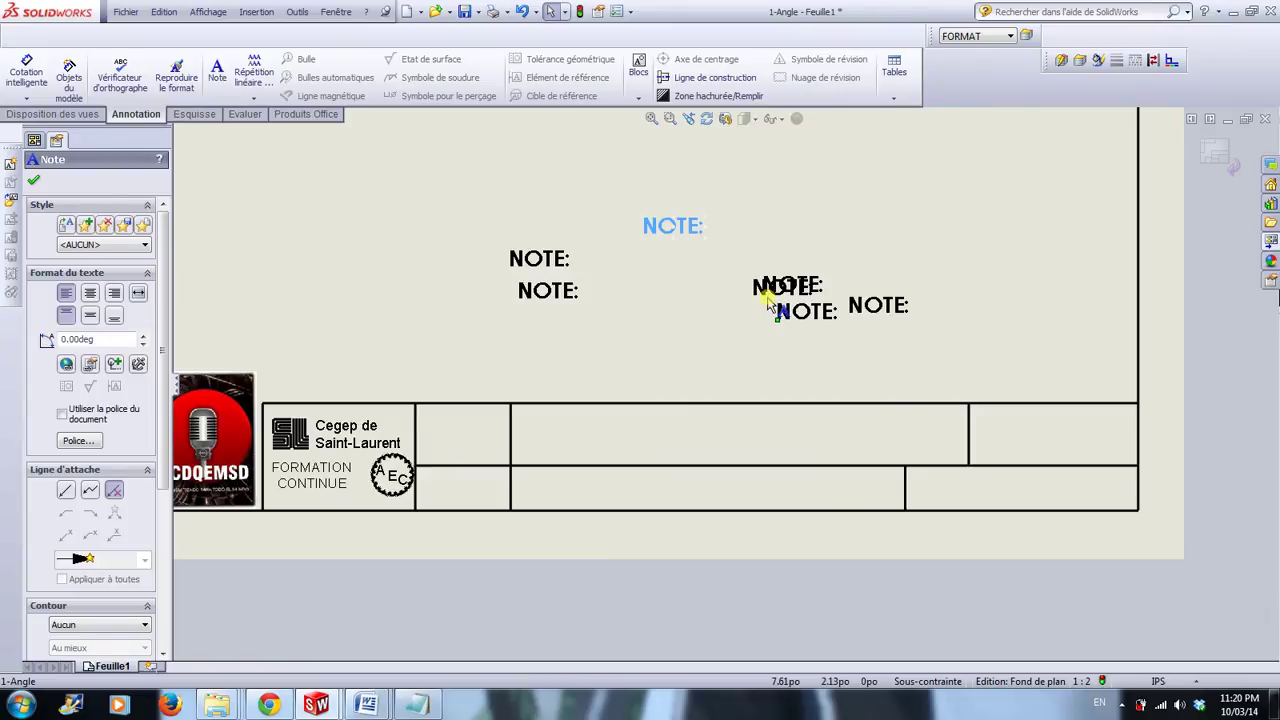
{"action": "left_click_drag", "start_coordinate": [756, 307], "coordinate": [646, 341]}
{"action": "left_click_drag", "start_coordinate": [812, 285], "coordinate": [817, 235]}
{"action": "left_click", "coordinate": [955, 343]}
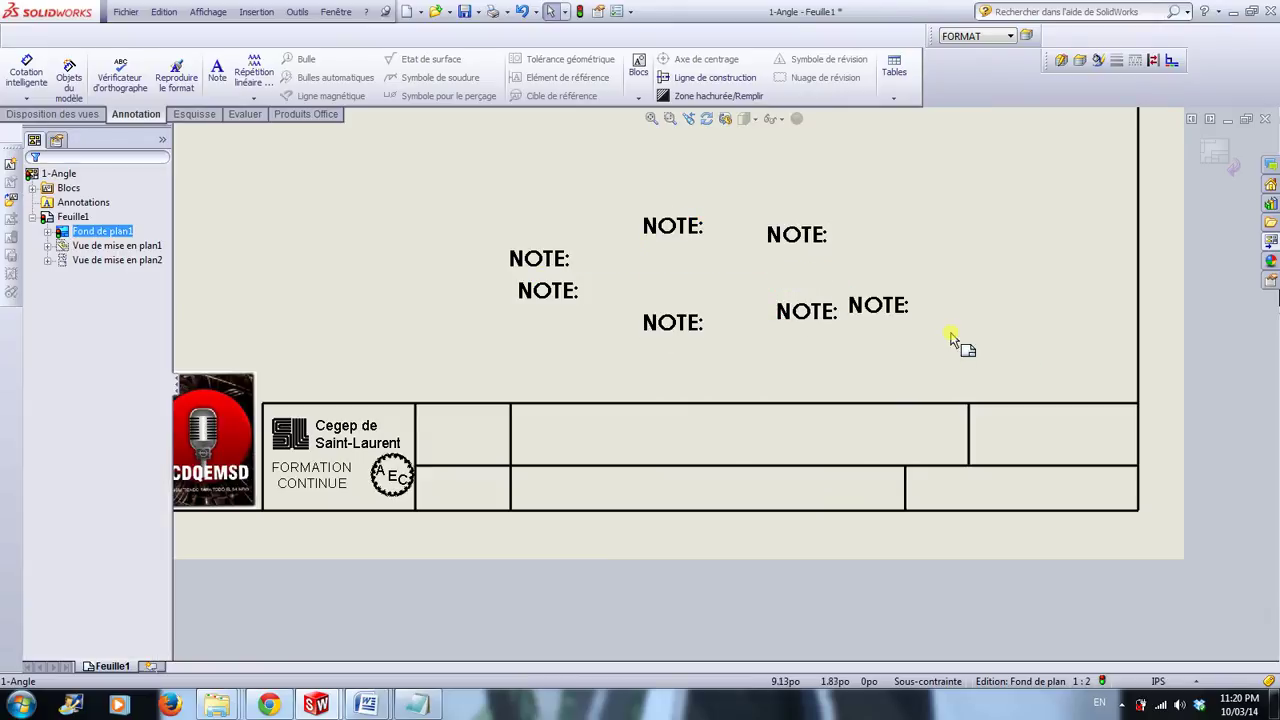
Step: Move the "NOTE:" copy nearest the right border into the title block's wide upper cell and change its text to "TITRE:"
{"action": "scroll", "coordinate": [962, 338], "scroll_direction": "up", "scroll_amount": 2}
{"action": "scroll", "coordinate": [940, 352], "scroll_direction": "down", "scroll_amount": 2}
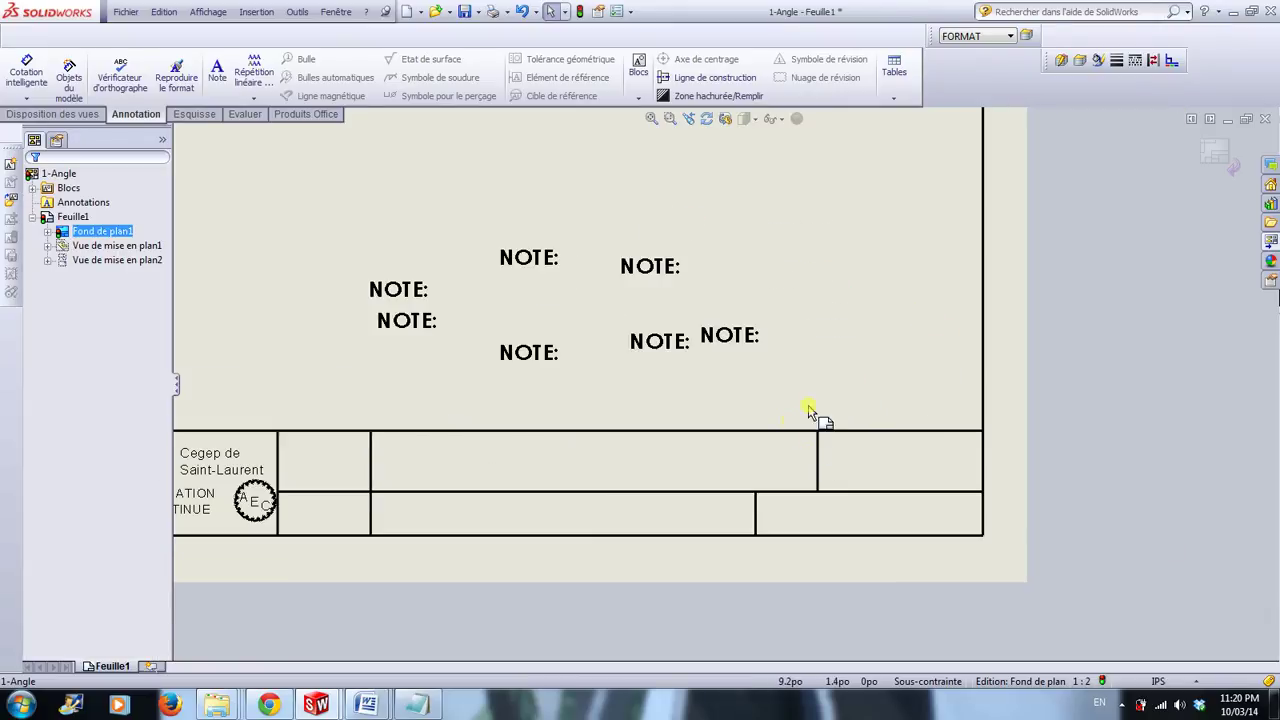
{"action": "left_click_drag", "start_coordinate": [740, 340], "coordinate": [420, 455]}
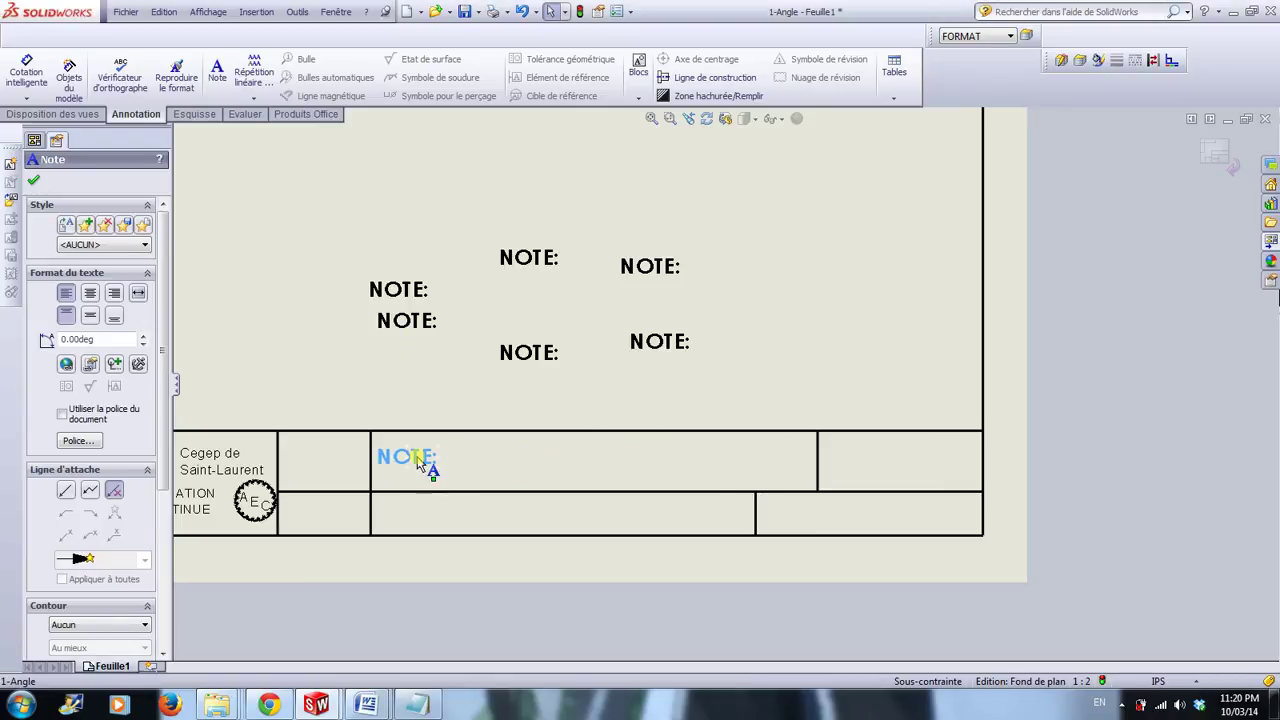
{"action": "double_click", "coordinate": [420, 456]}
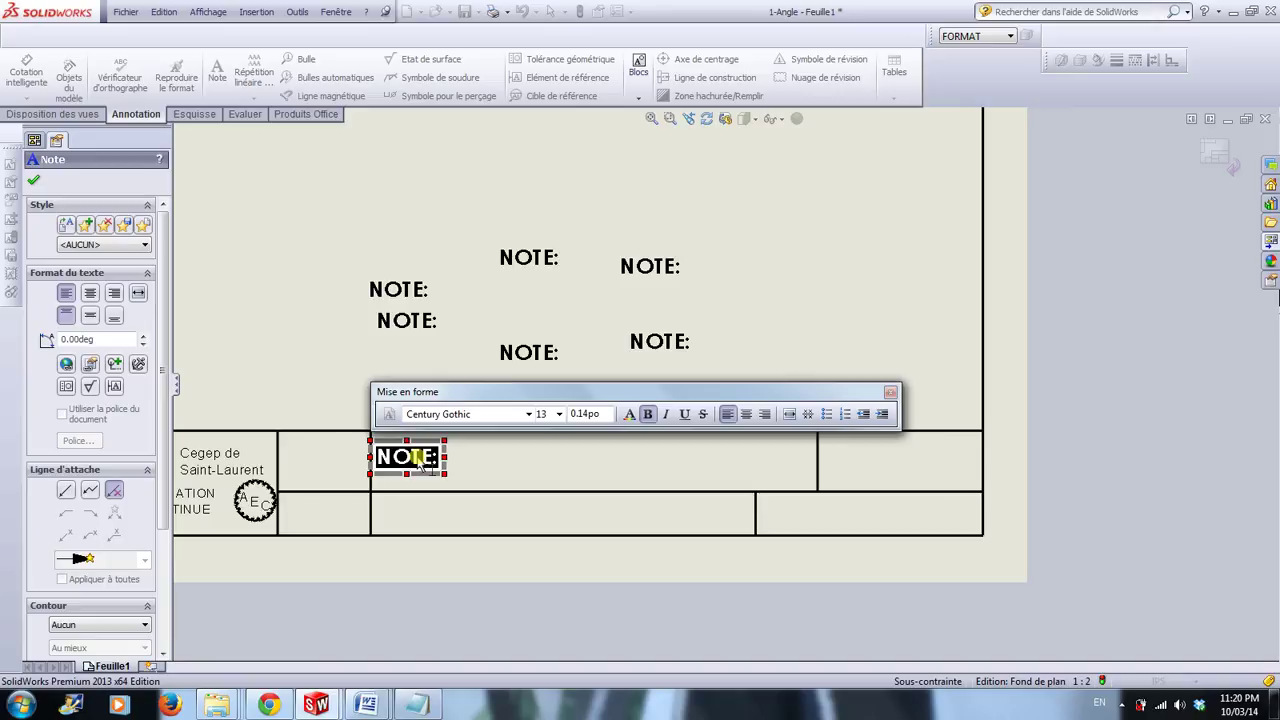
{"action": "type", "text": "TITR"}
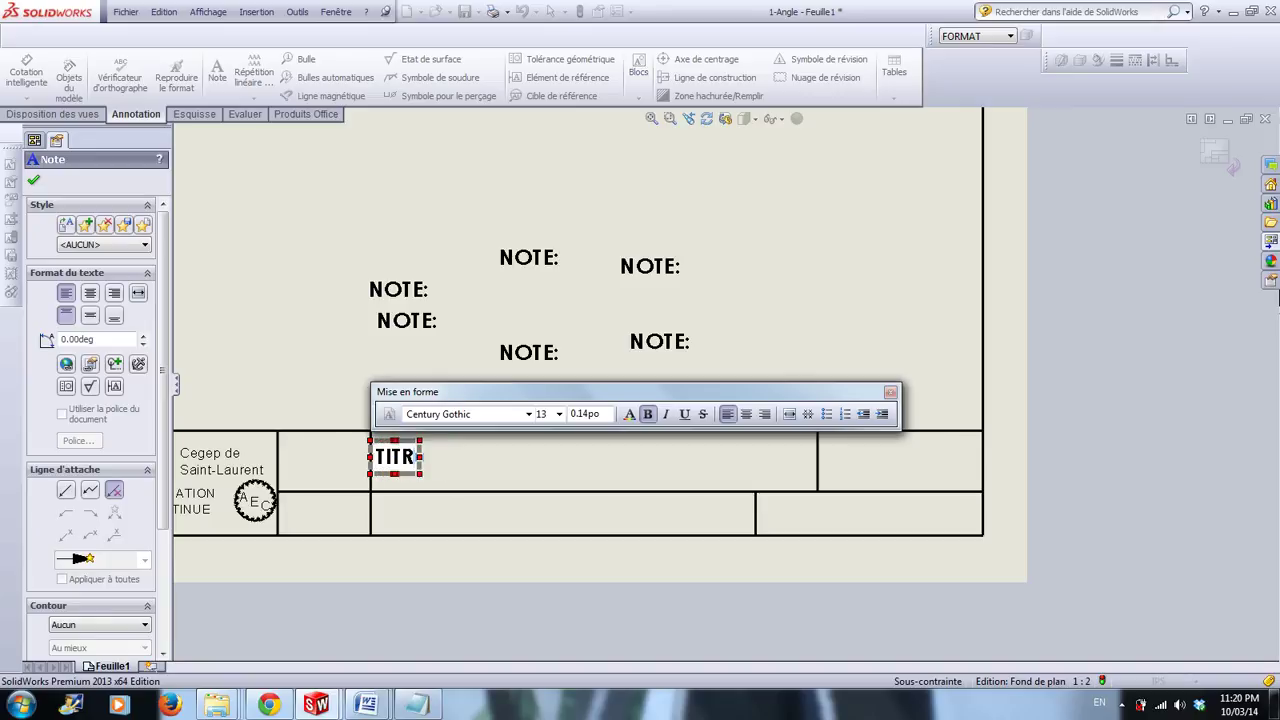
{"action": "type", "text": "E:"}
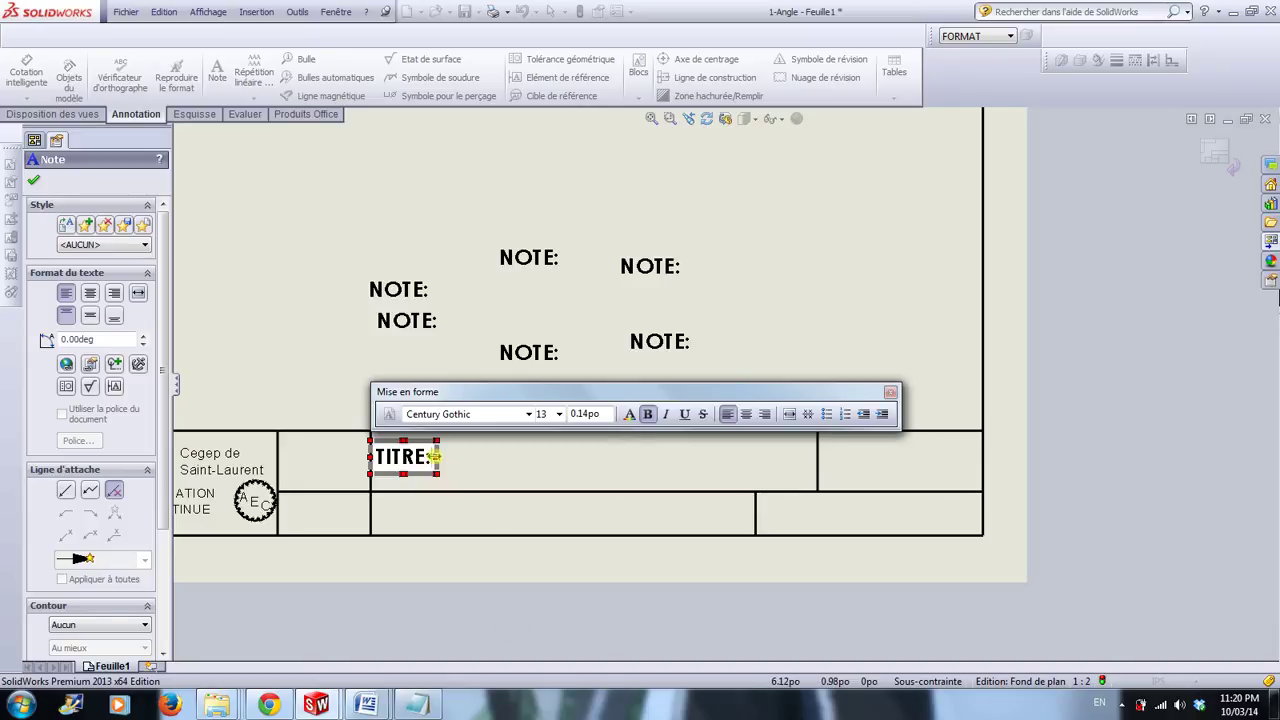
Step: Widen the "TITRE:" note across its cell and append a link to the current document's SW-Nom de fichier(File Name) property
{"action": "left_click_drag", "start_coordinate": [435, 456], "coordinate": [771, 469]}
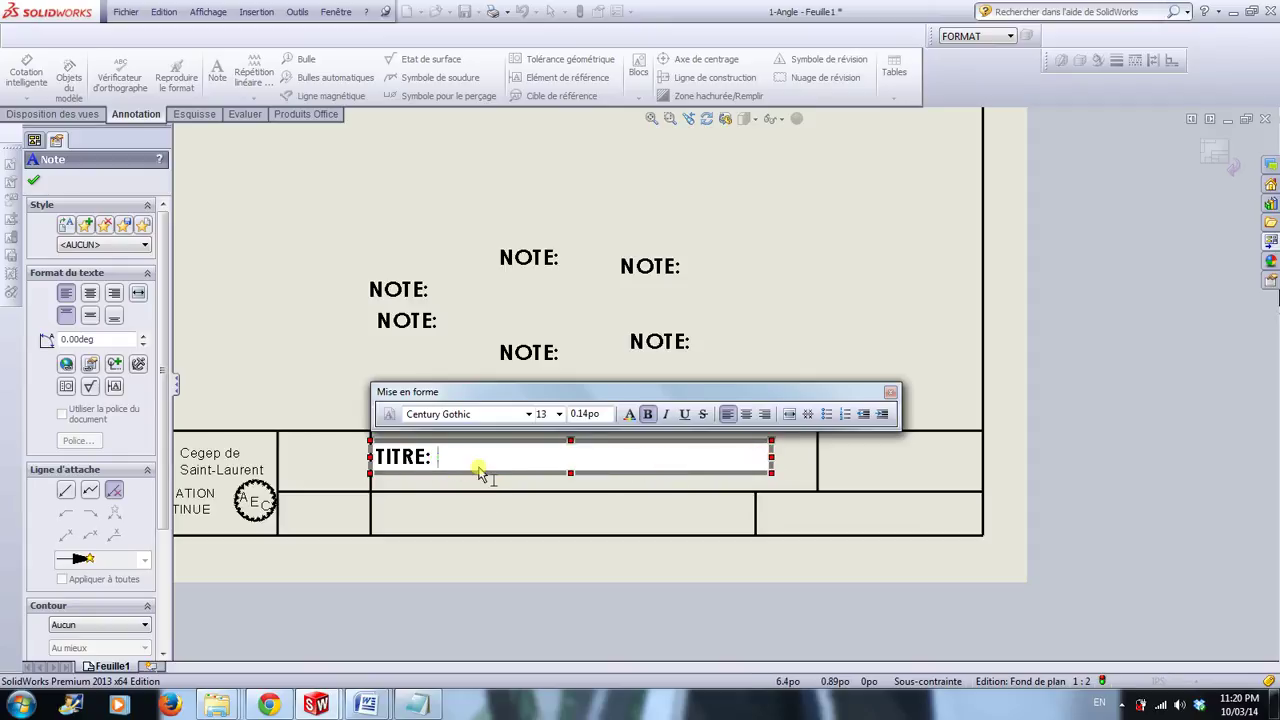
{"action": "left_click", "coordinate": [91, 366]}
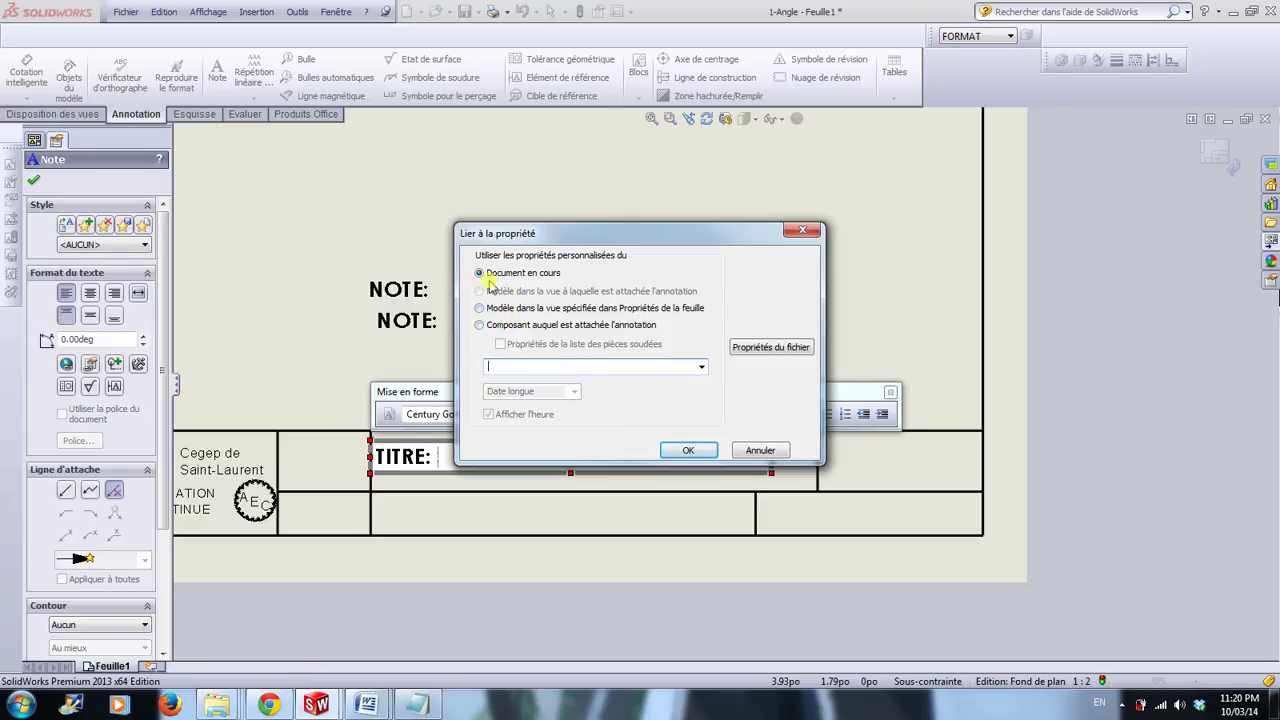
{"action": "left_click", "coordinate": [700, 369]}
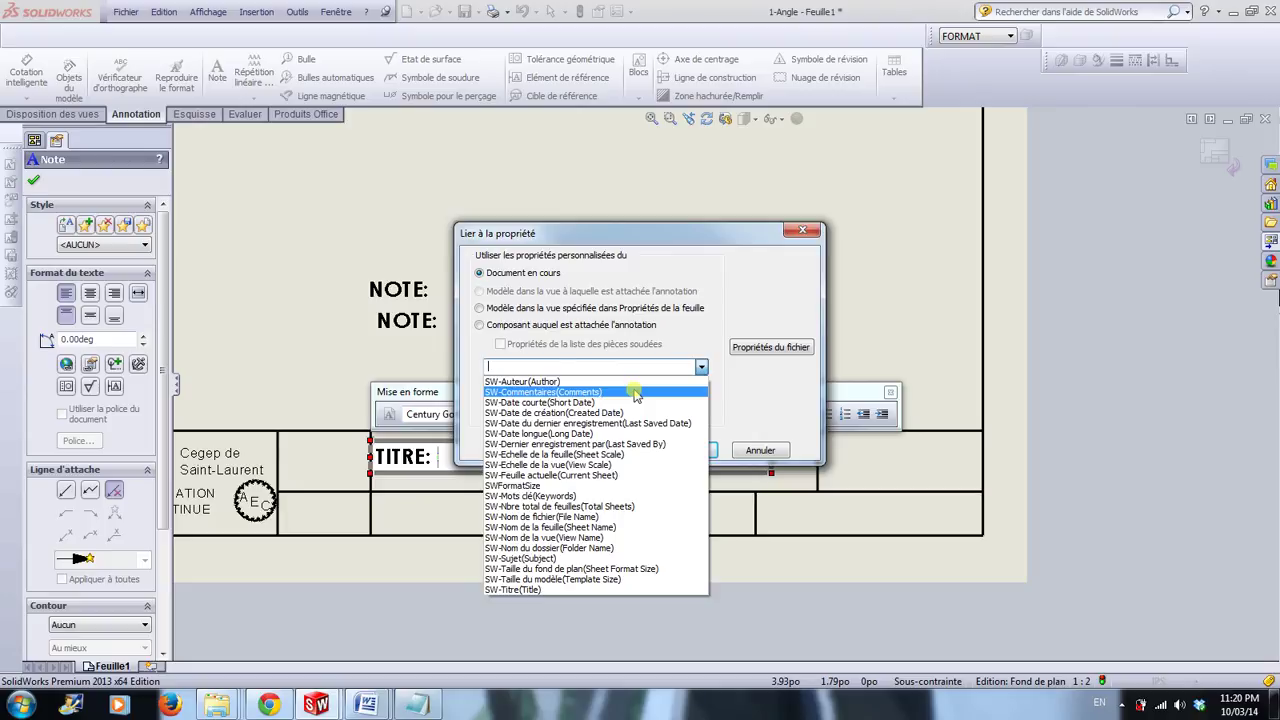
{"action": "left_click", "coordinate": [541, 517]}
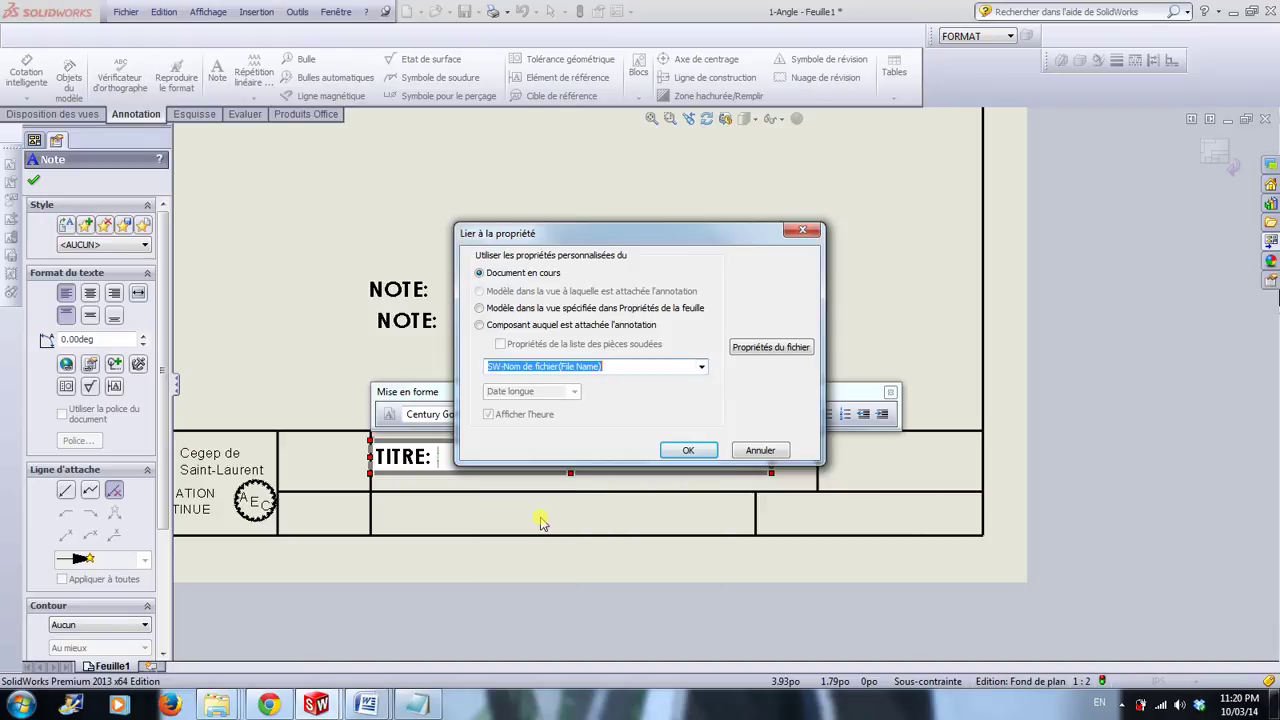
{"action": "left_click", "coordinate": [686, 451]}
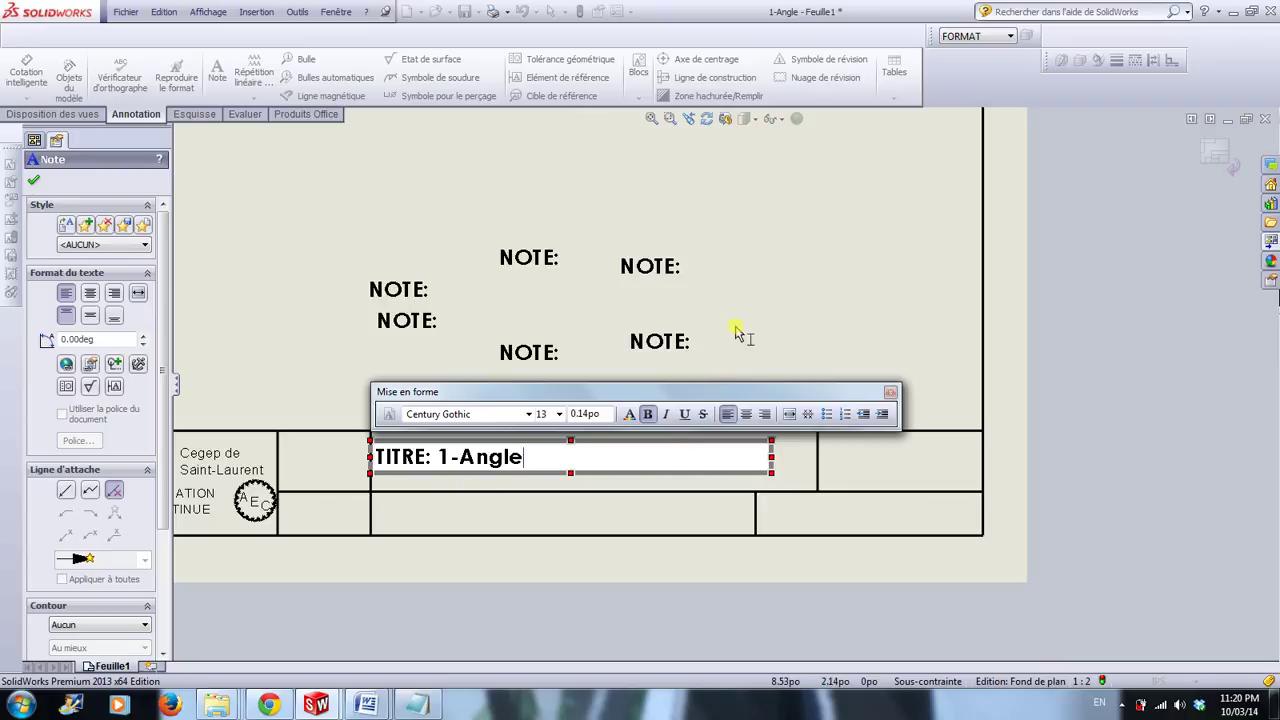
{"action": "left_click", "coordinate": [758, 333]}
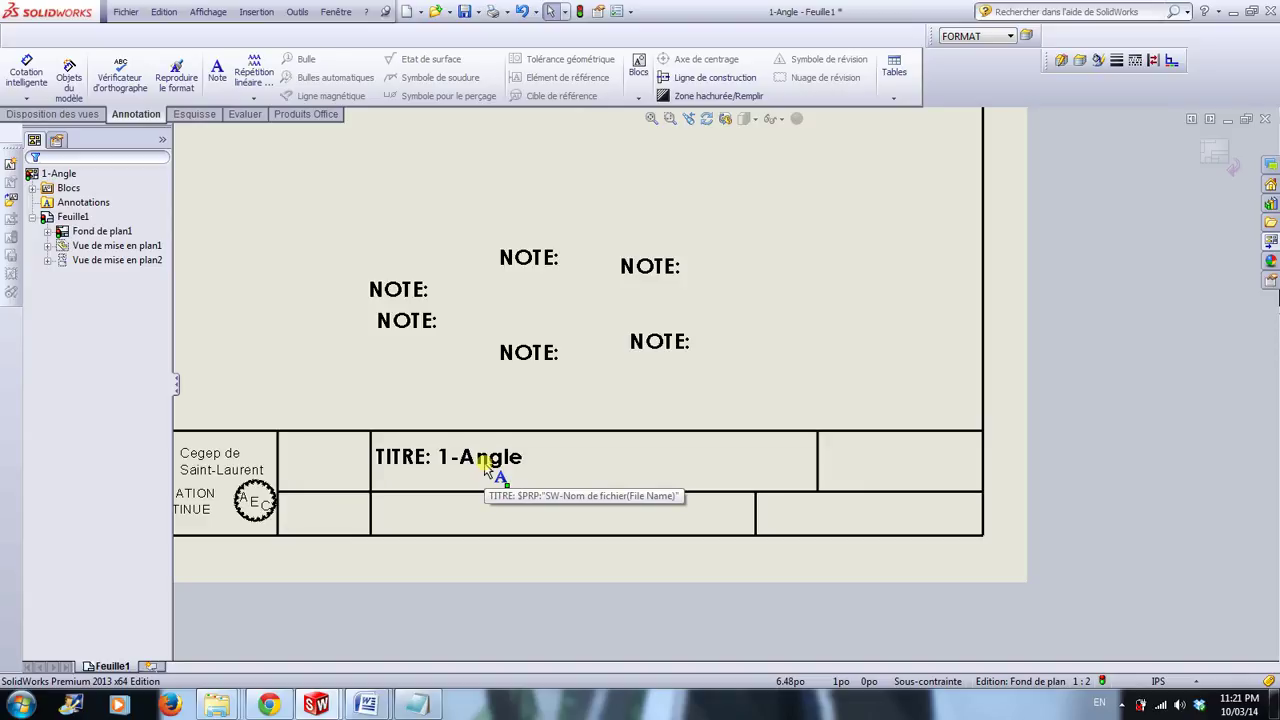
Step: Change the "NOTE:" copy nearest the right border to "DATE:" and place it in the title block's upper right cell
{"action": "left_click", "coordinate": [729, 386]}
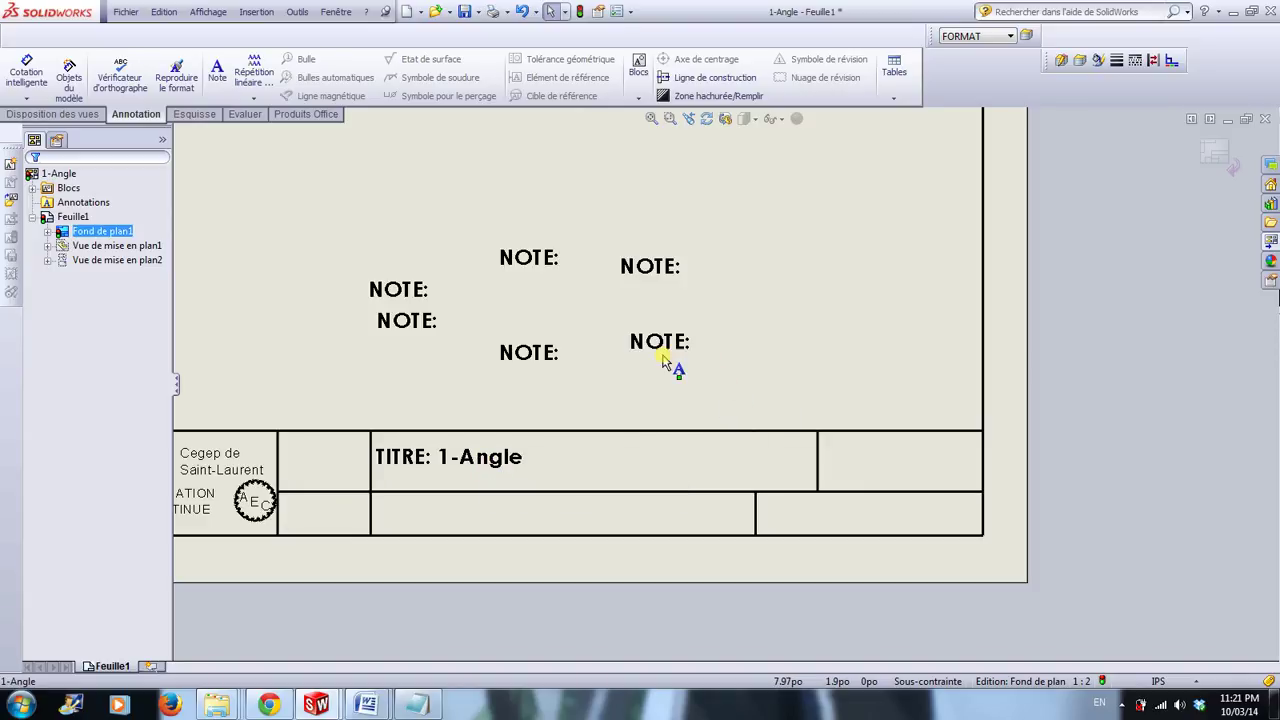
{"action": "left_click_drag", "start_coordinate": [660, 343], "coordinate": [818, 371]}
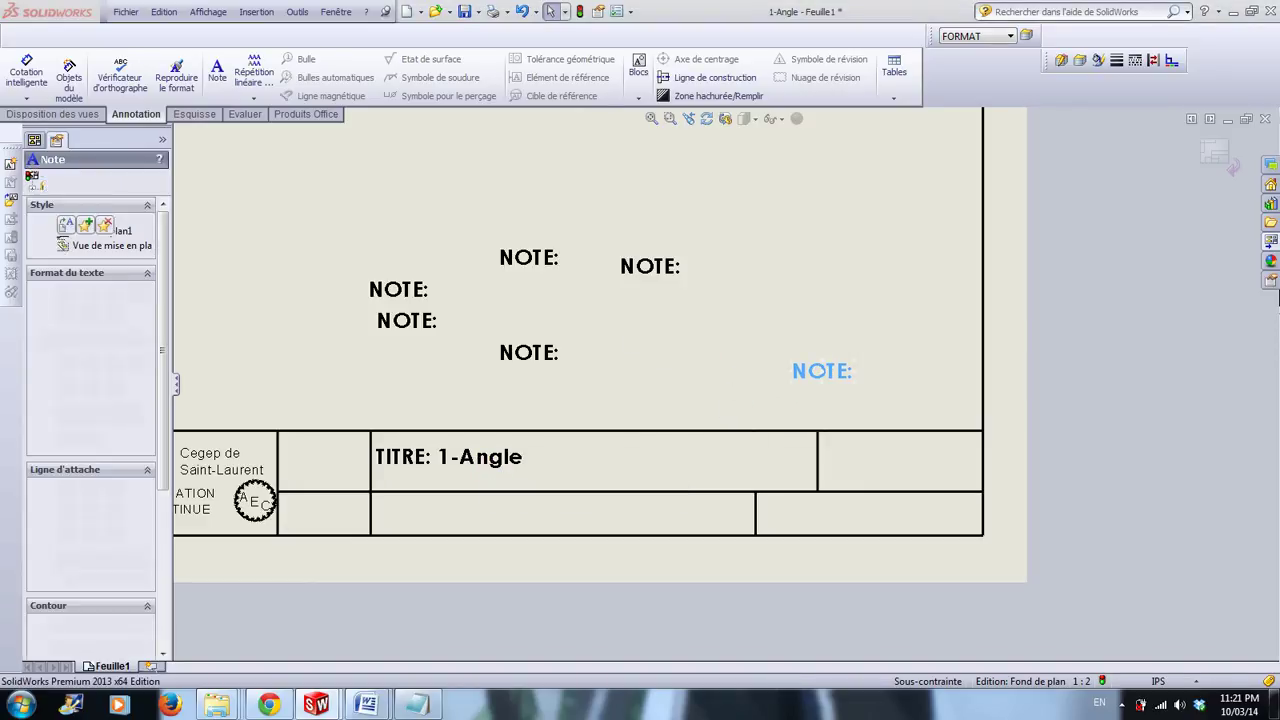
{"action": "double_click", "coordinate": [818, 371]}
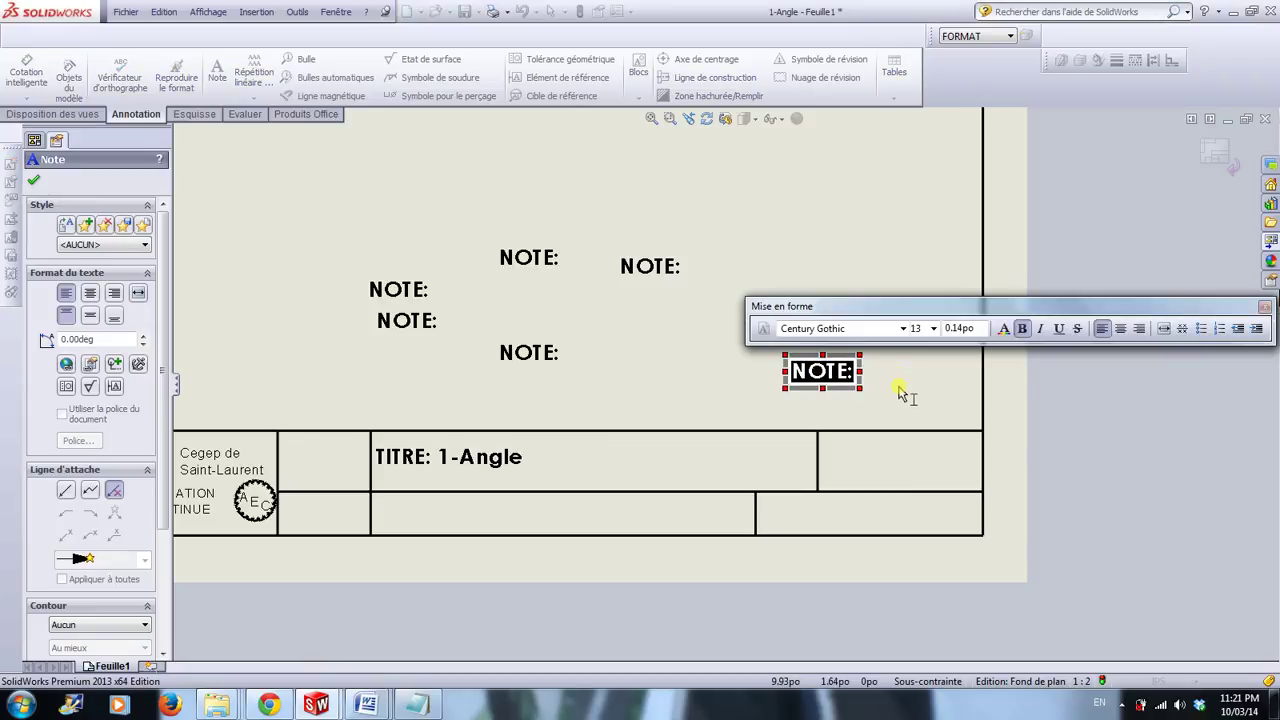
{"action": "type", "text": "DATE:"}
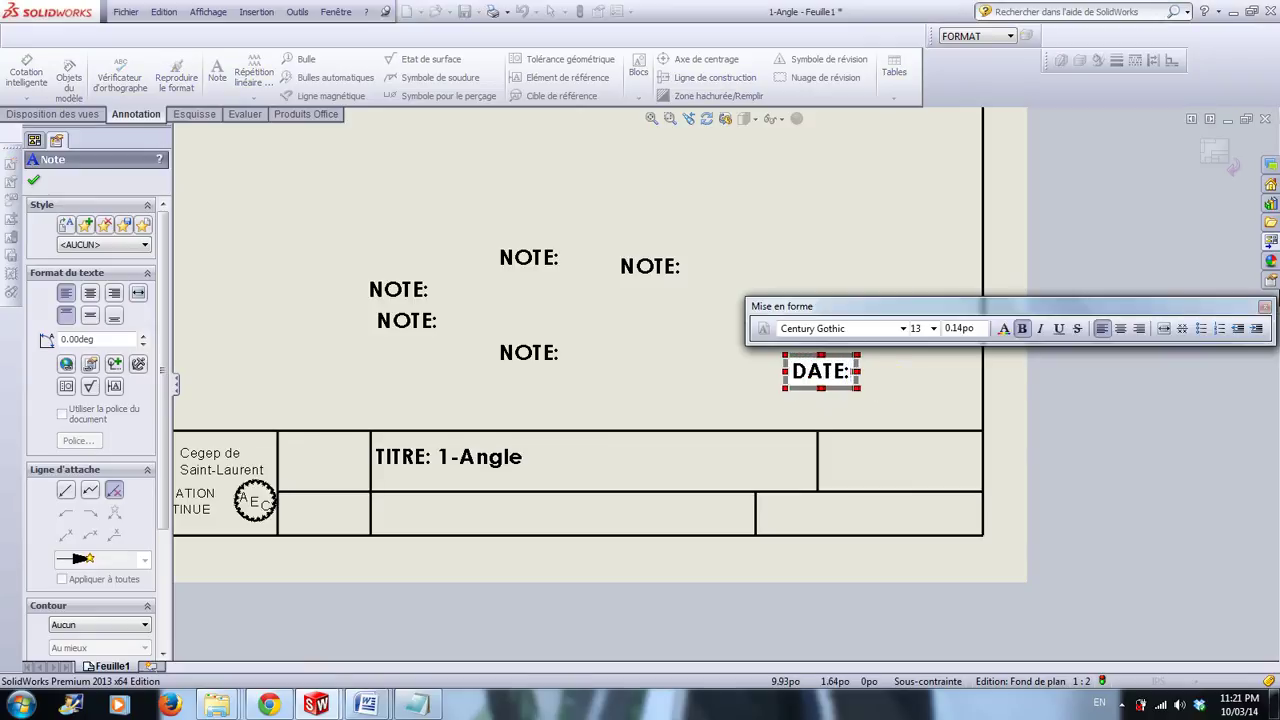
{"action": "left_click", "coordinate": [863, 260]}
{"action": "left_click_drag", "start_coordinate": [825, 370], "coordinate": [890, 442]}
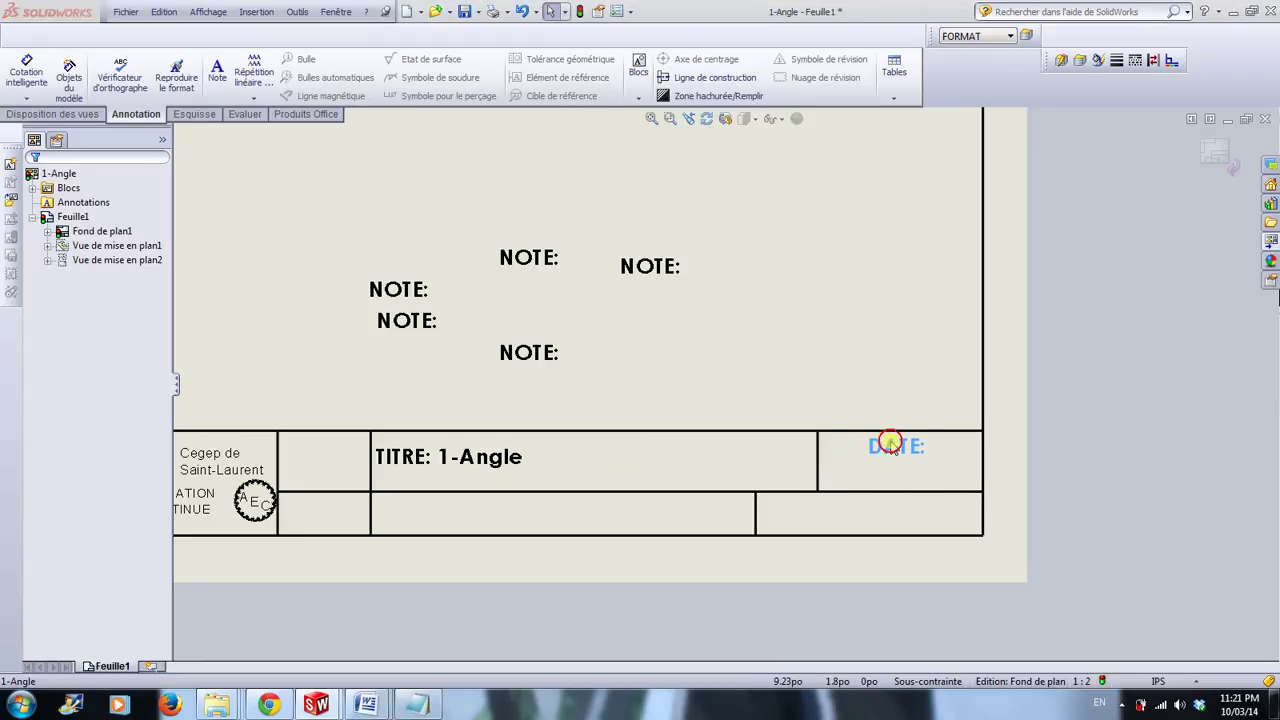
{"action": "left_click", "coordinate": [840, 336]}
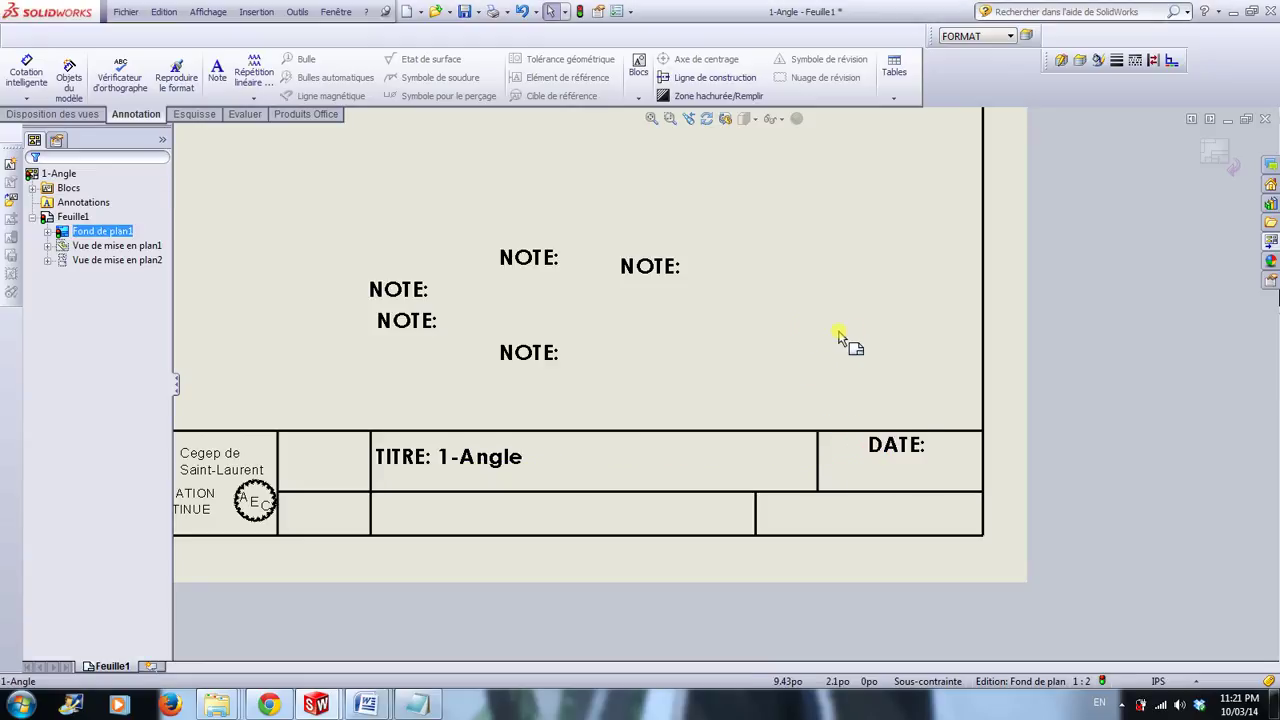
{"action": "left_click_drag", "start_coordinate": [668, 268], "coordinate": [912, 474]}
{"action": "double_click", "coordinate": [905, 473]}
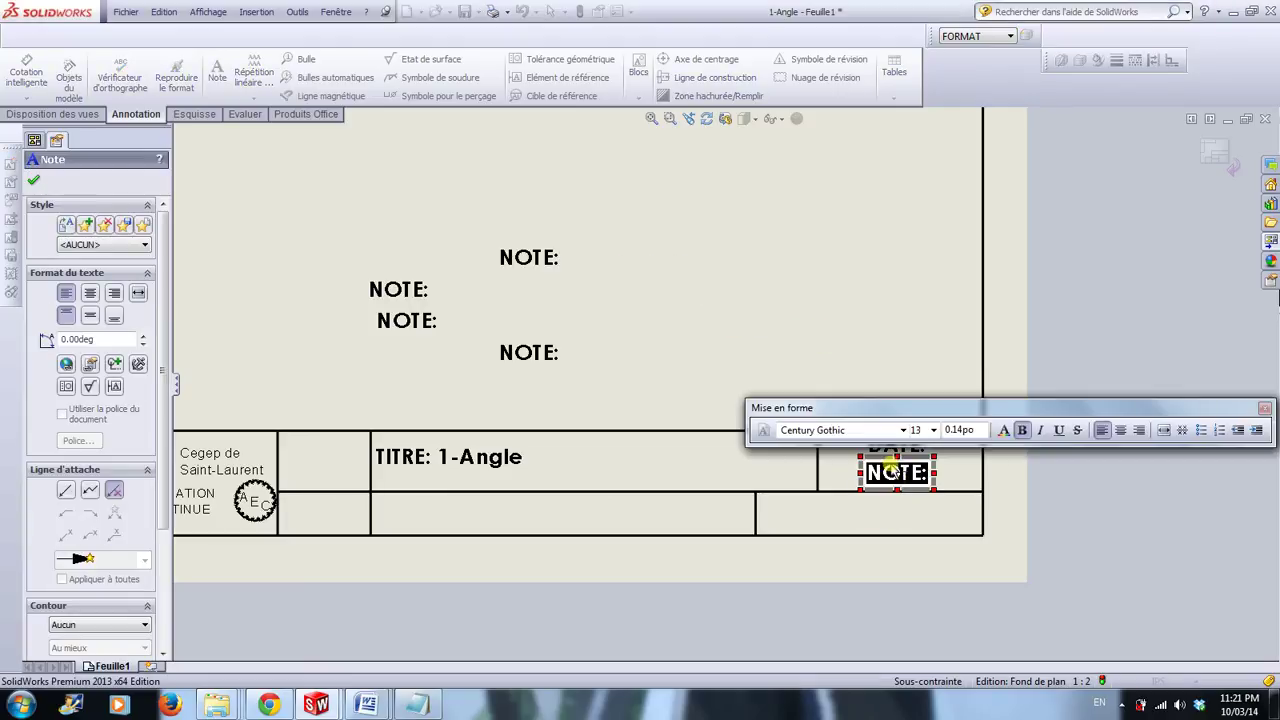
{"action": "left_click", "coordinate": [780, 252]}
{"action": "left_click_drag", "start_coordinate": [906, 480], "coordinate": [791, 289]}
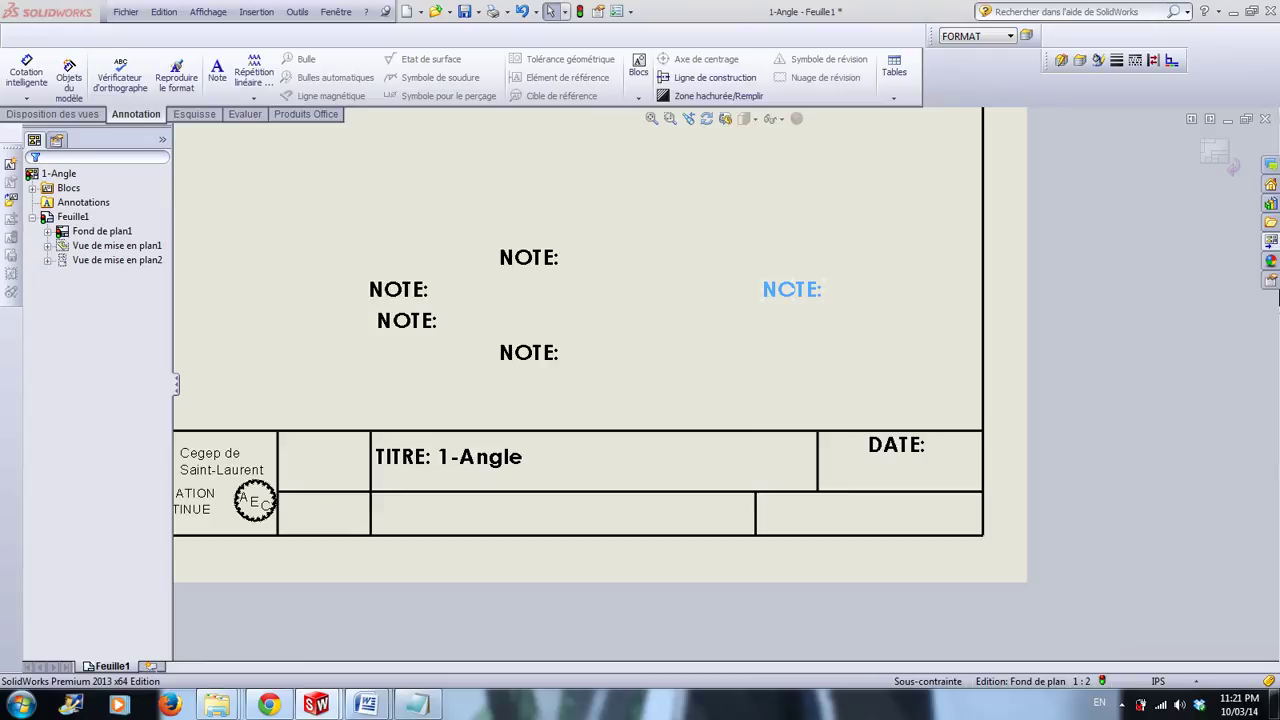
Step: Add an empty second line to the "DATE:" note and widen its text box toward the border
{"action": "double_click", "coordinate": [908, 455]}
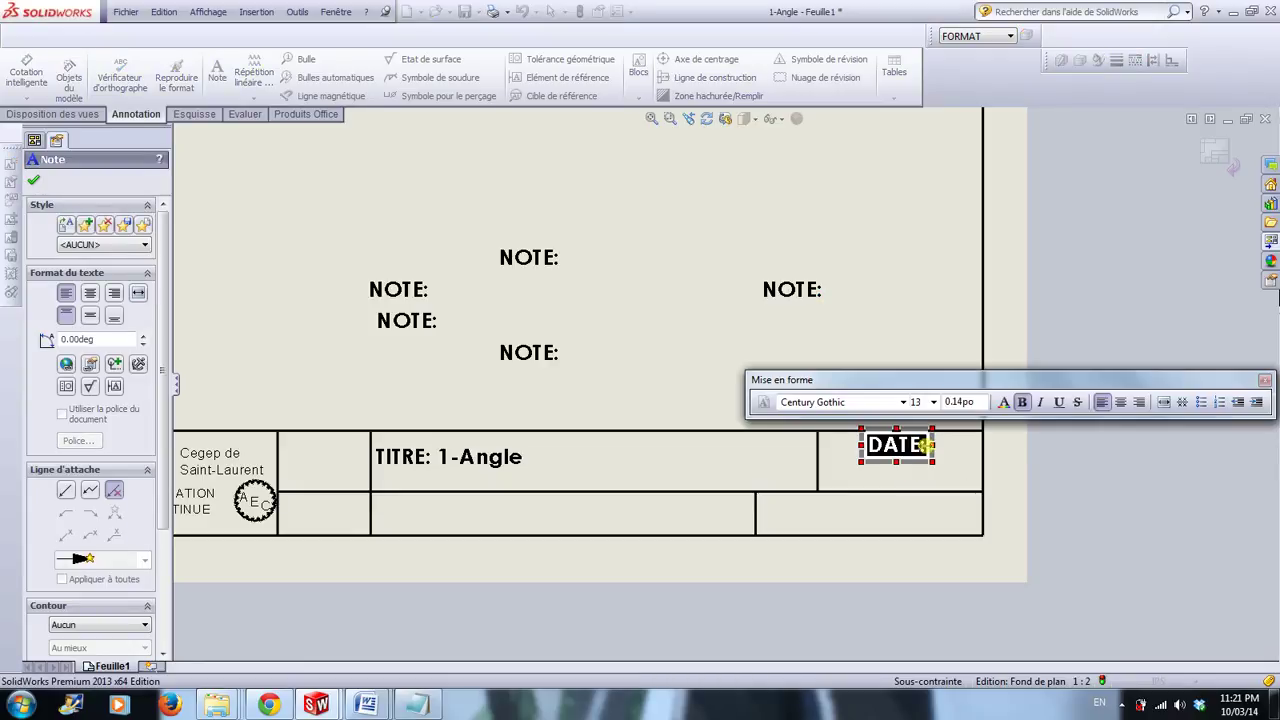
{"action": "left_click", "coordinate": [928, 455]}
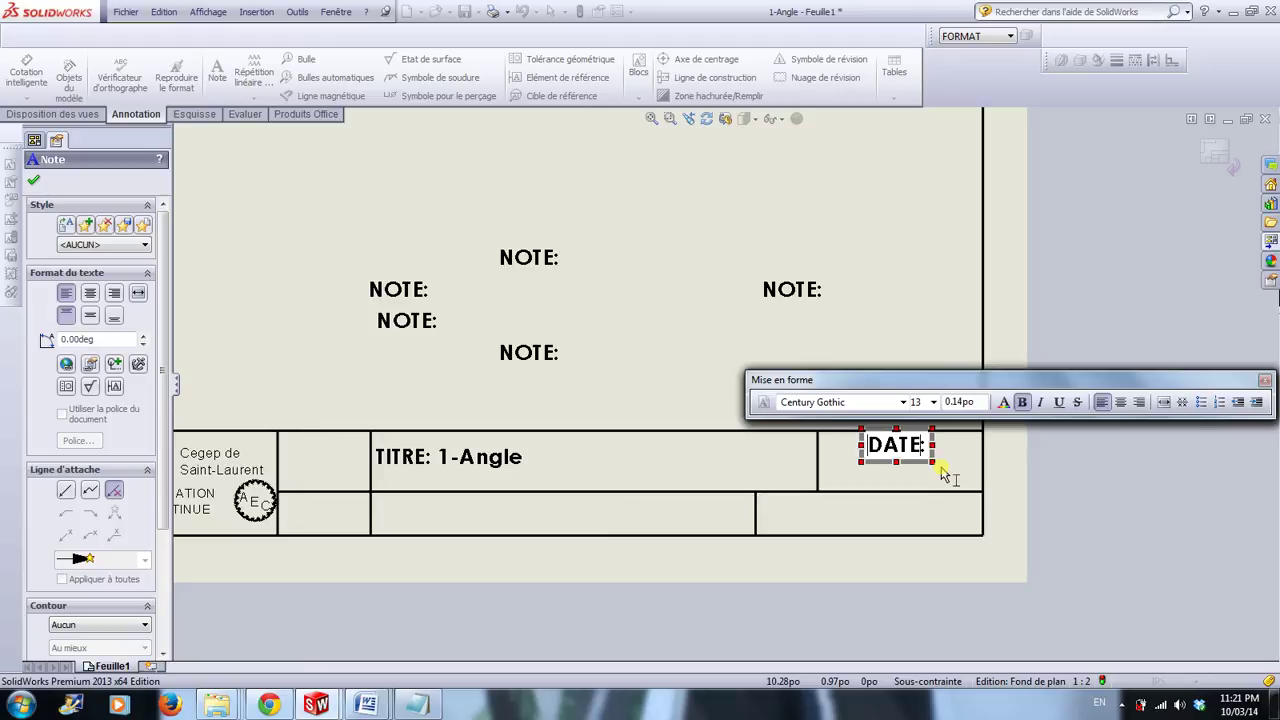
{"action": "key", "text": "Return"}
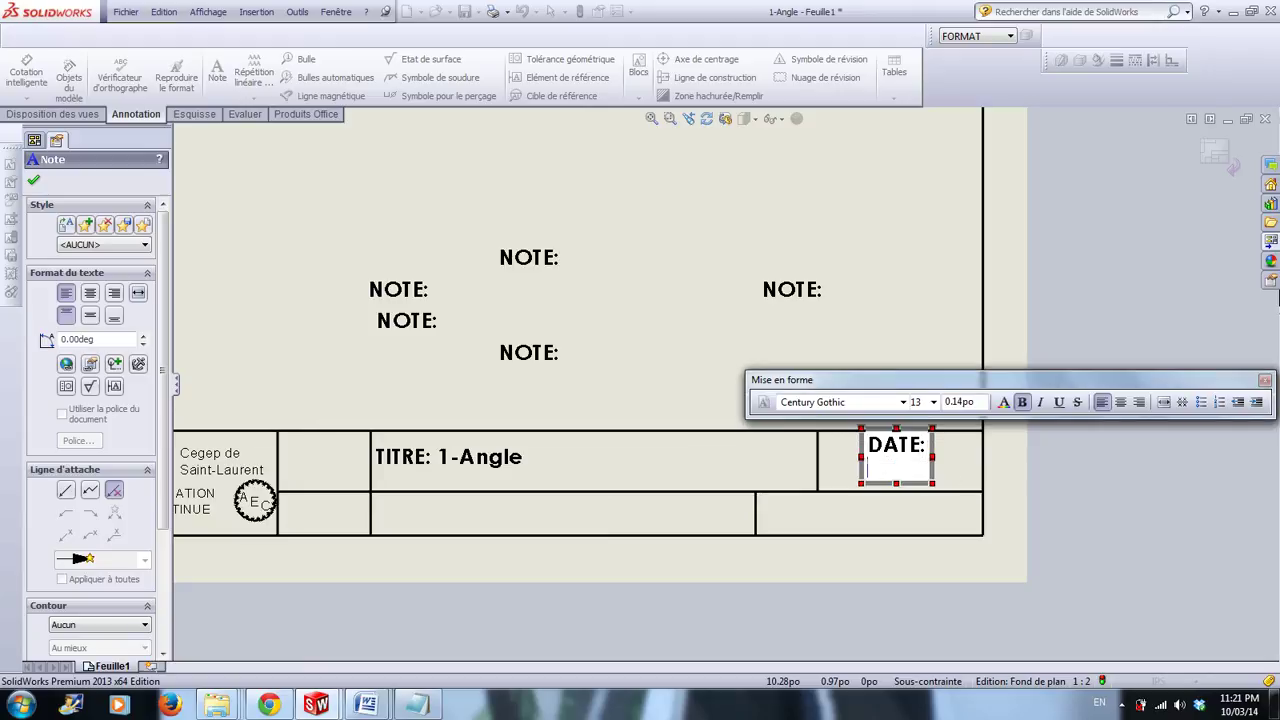
{"action": "left_click_drag", "start_coordinate": [933, 456], "coordinate": [970, 468]}
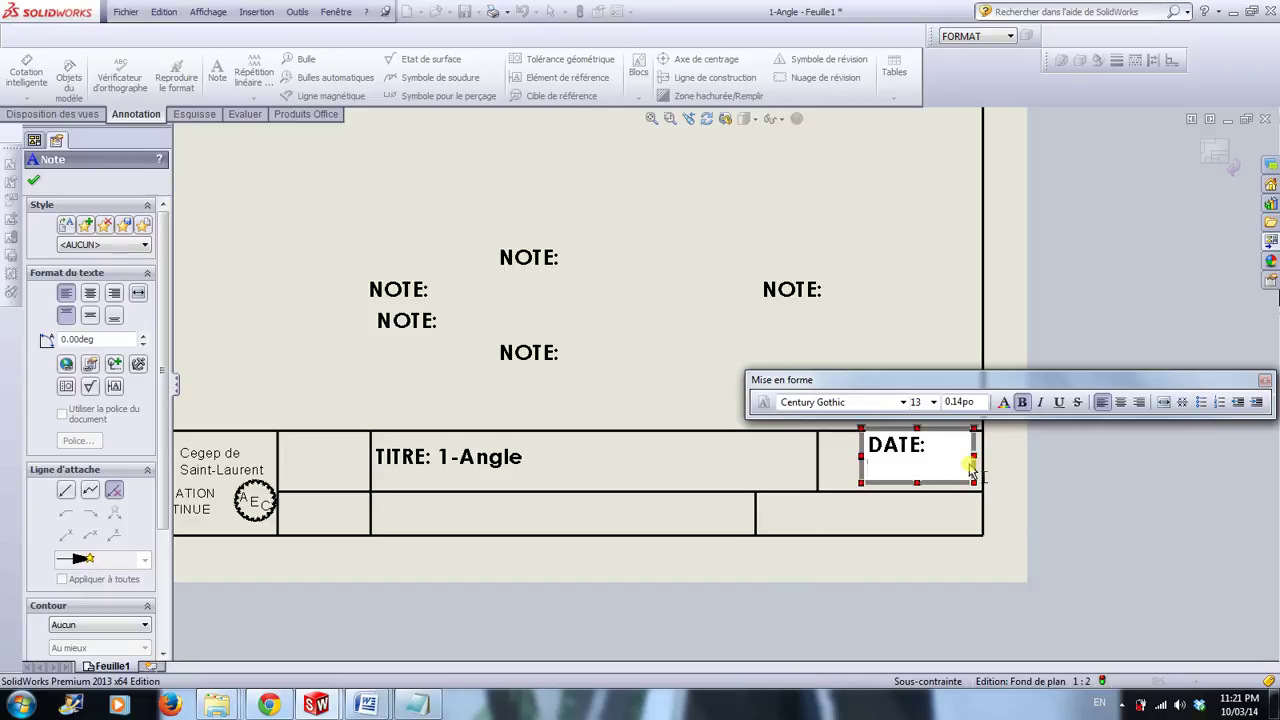
Step: Centre-align the "DATE:" note's text and reposition the note in the middle of its cell
{"action": "left_click", "coordinate": [1119, 402]}
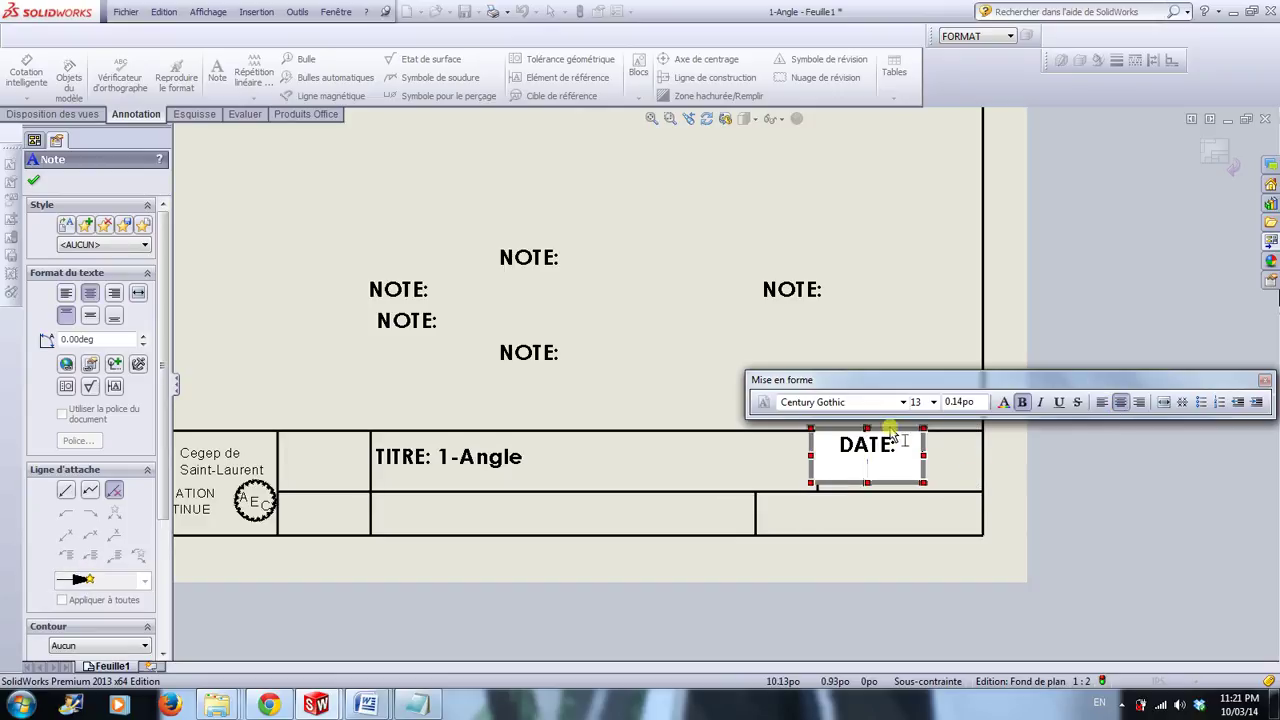
{"action": "left_click", "coordinate": [894, 486]}
{"action": "left_click", "coordinate": [871, 450]}
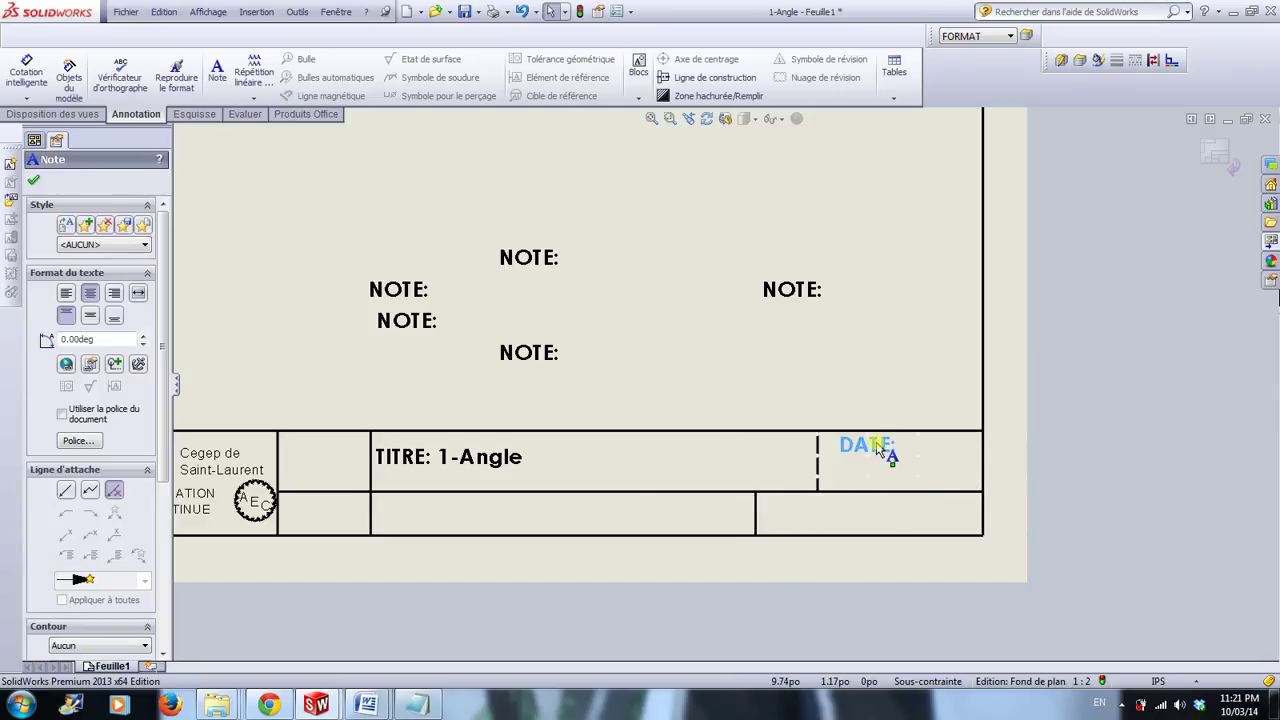
{"action": "left_click_drag", "start_coordinate": [916, 450], "coordinate": [913, 445]}
{"action": "left_click", "coordinate": [880, 387]}
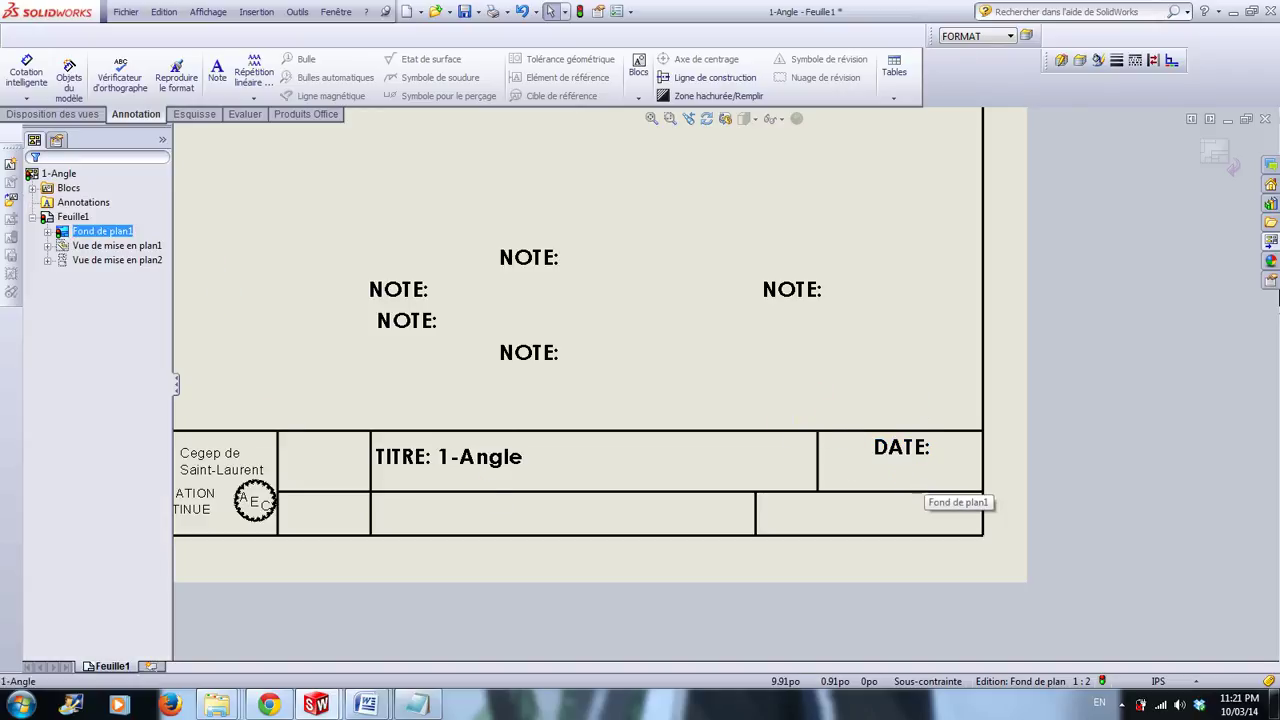
Step: Link the second line of the "DATE:" note to the current document's SW-Date courte(Short Date) property
{"action": "left_click", "coordinate": [904, 473]}
{"action": "double_click", "coordinate": [890, 475]}
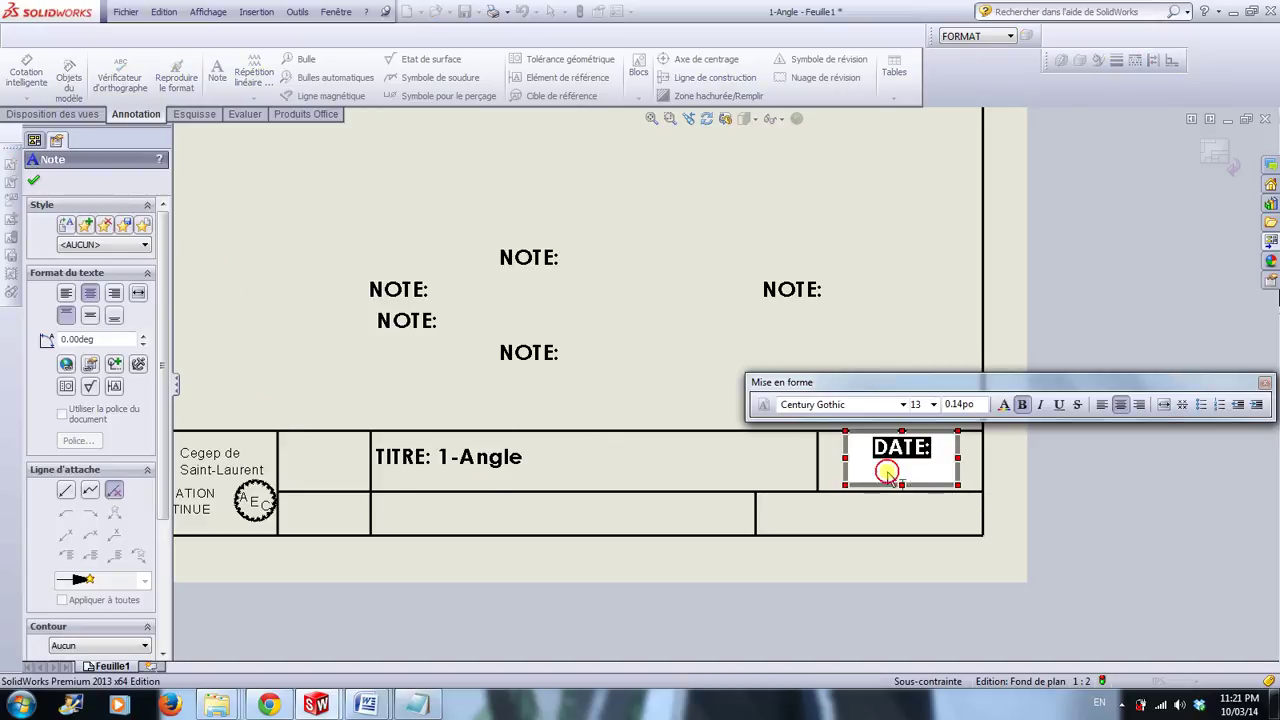
{"action": "left_click", "coordinate": [89, 364]}
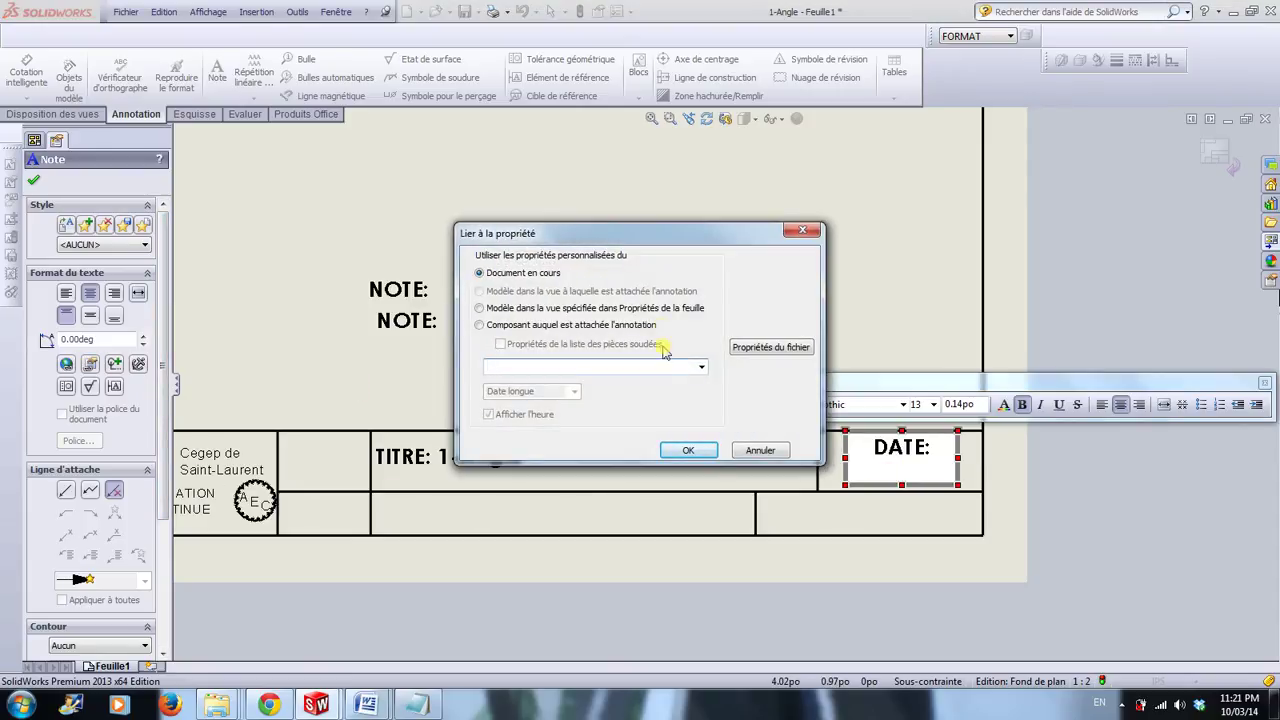
{"action": "left_click", "coordinate": [700, 369]}
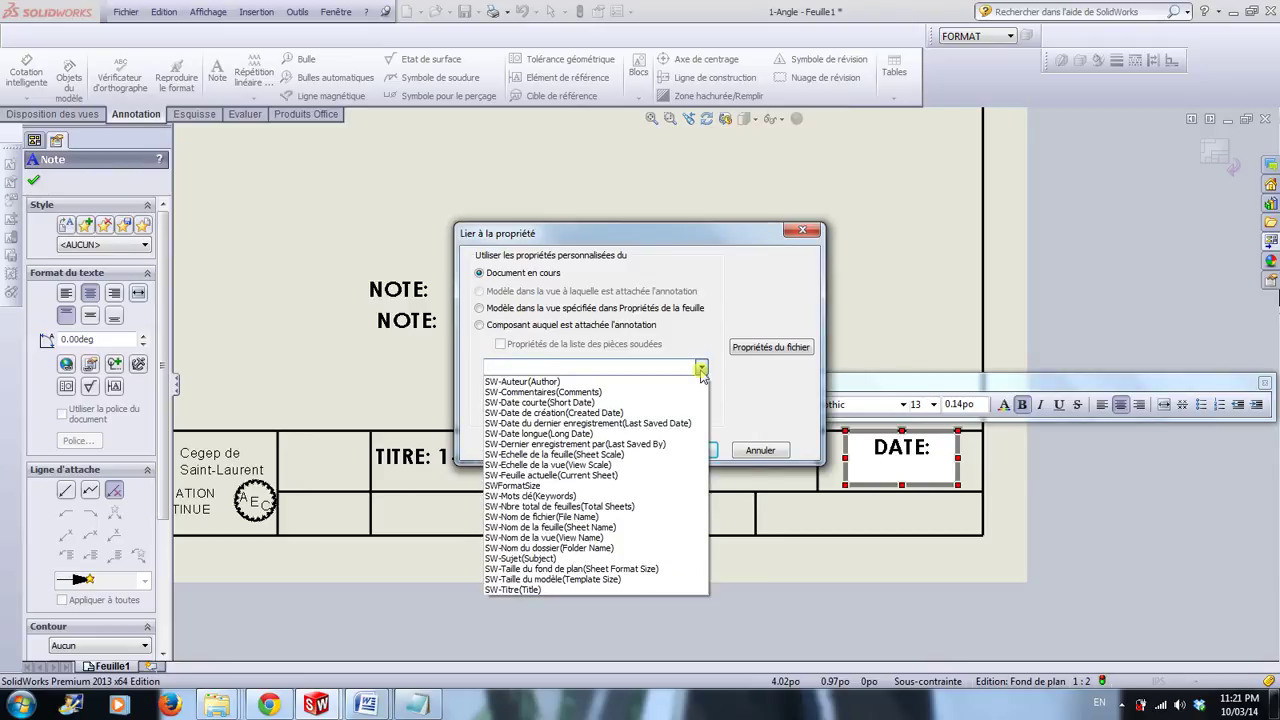
{"action": "left_click", "coordinate": [531, 402]}
{"action": "left_click", "coordinate": [687, 450]}
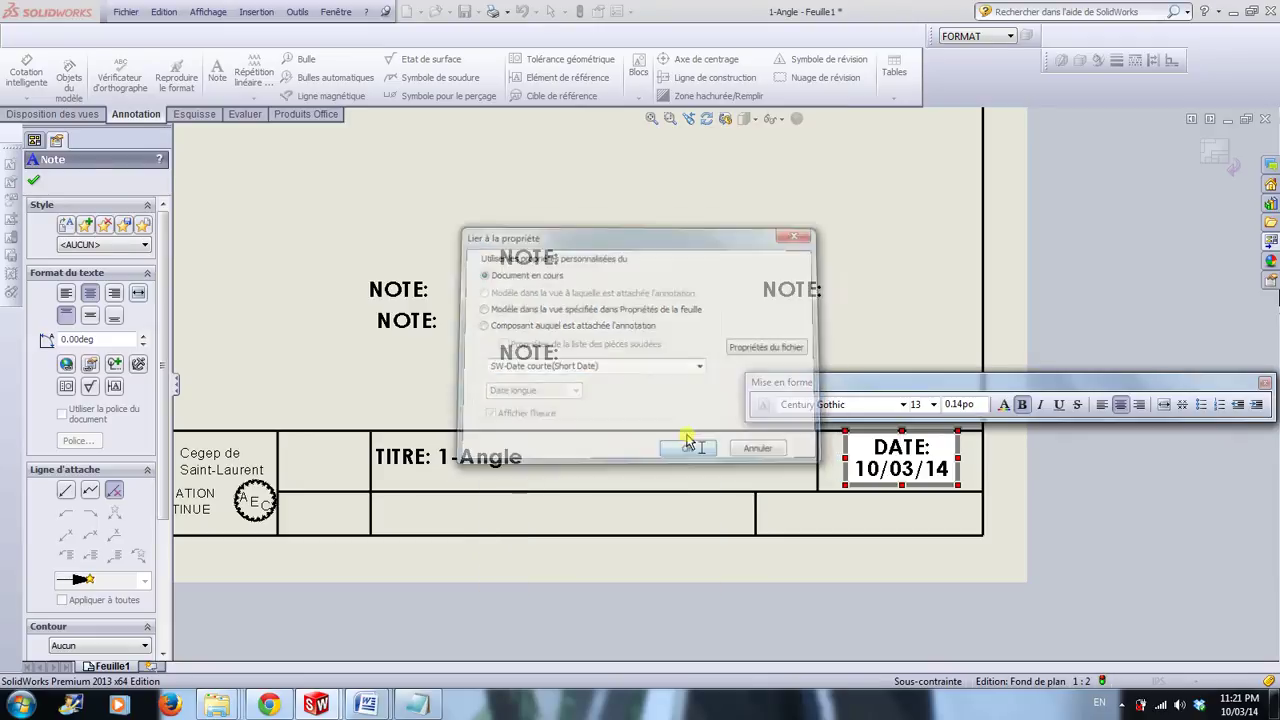
{"action": "key", "text": "Escape"}
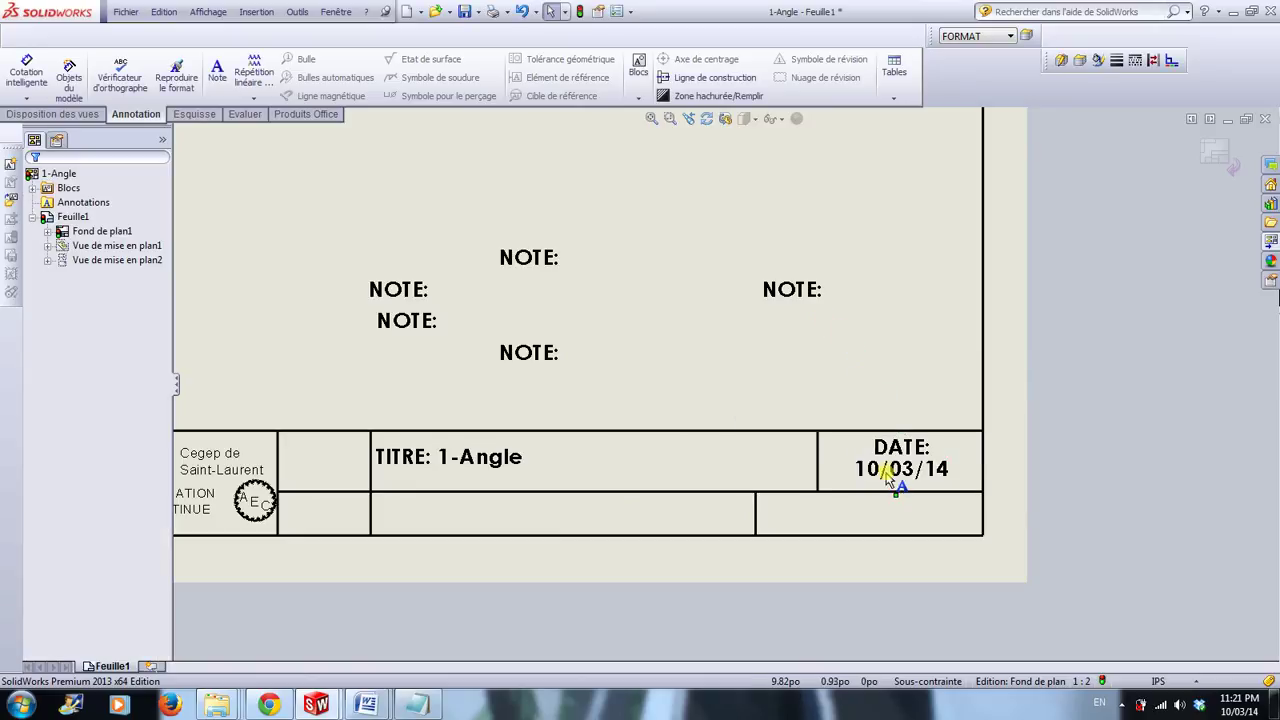
Step: Move the "NOTE:" copy nearest the right border into the cell below the date and change its text to "FEUILLE"
{"action": "left_click_drag", "start_coordinate": [796, 300], "coordinate": [800, 515]}
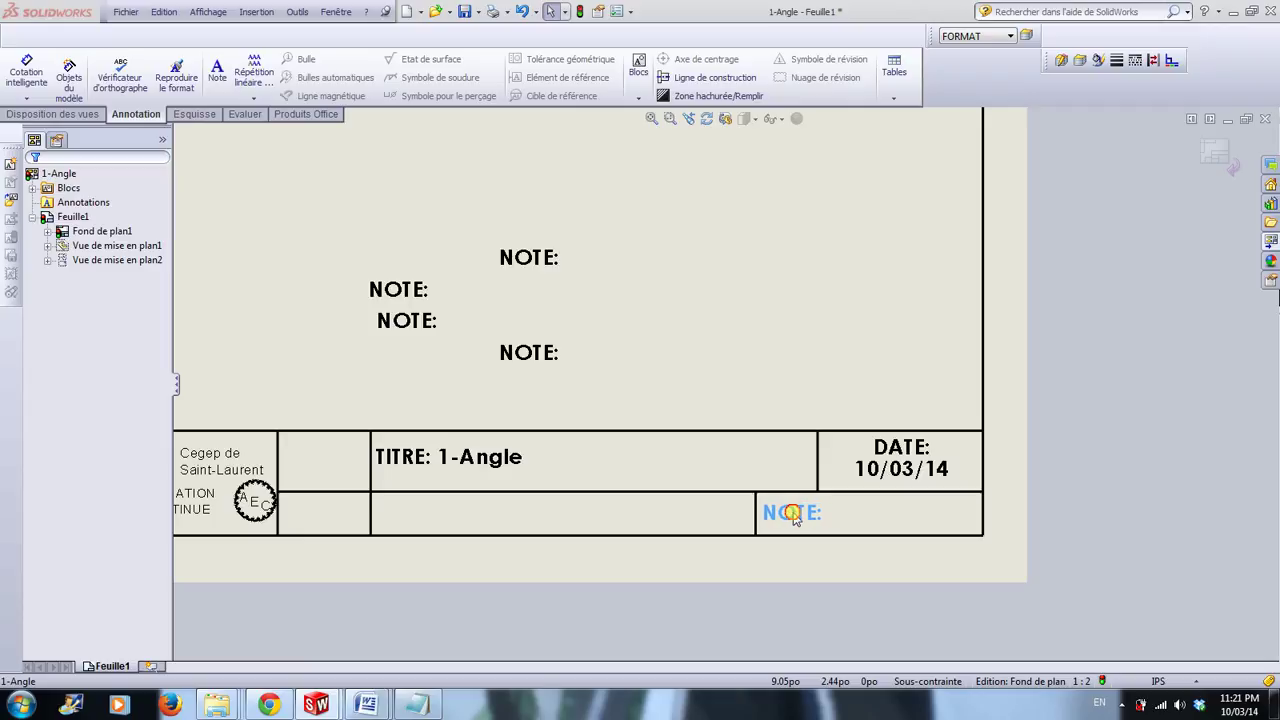
{"action": "double_click", "coordinate": [800, 514]}
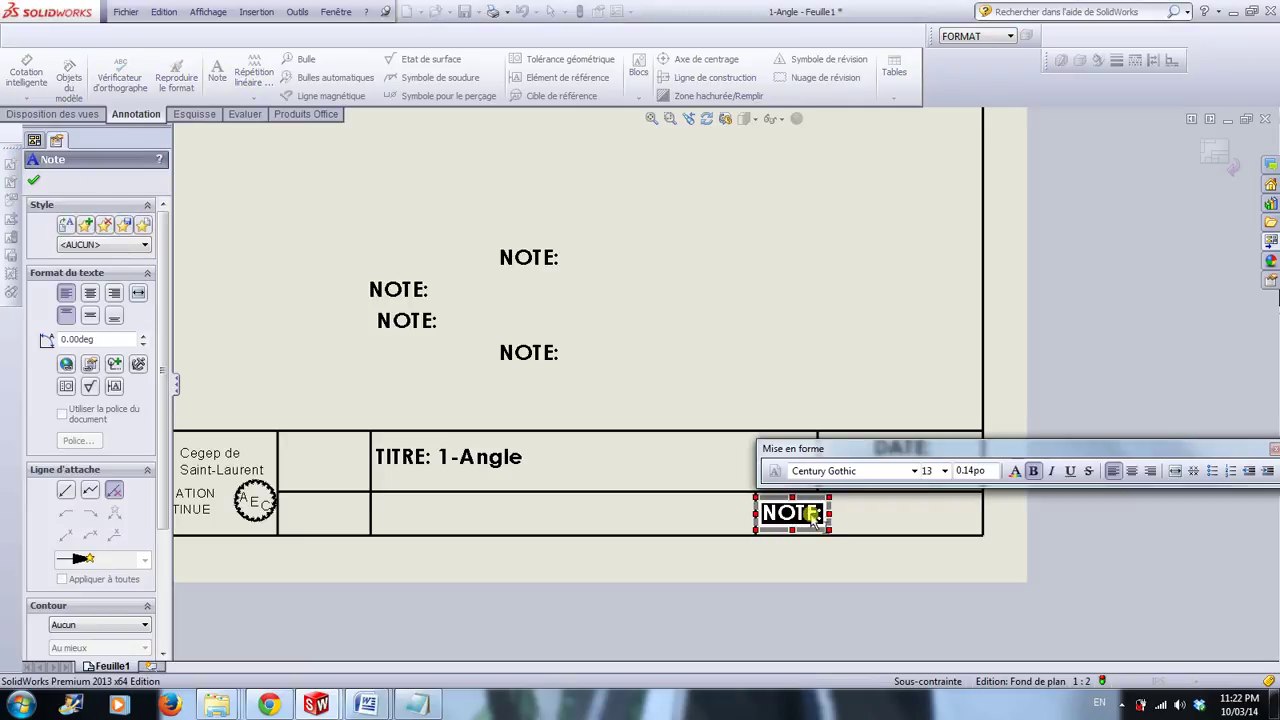
{"action": "type", "text": "FE"}
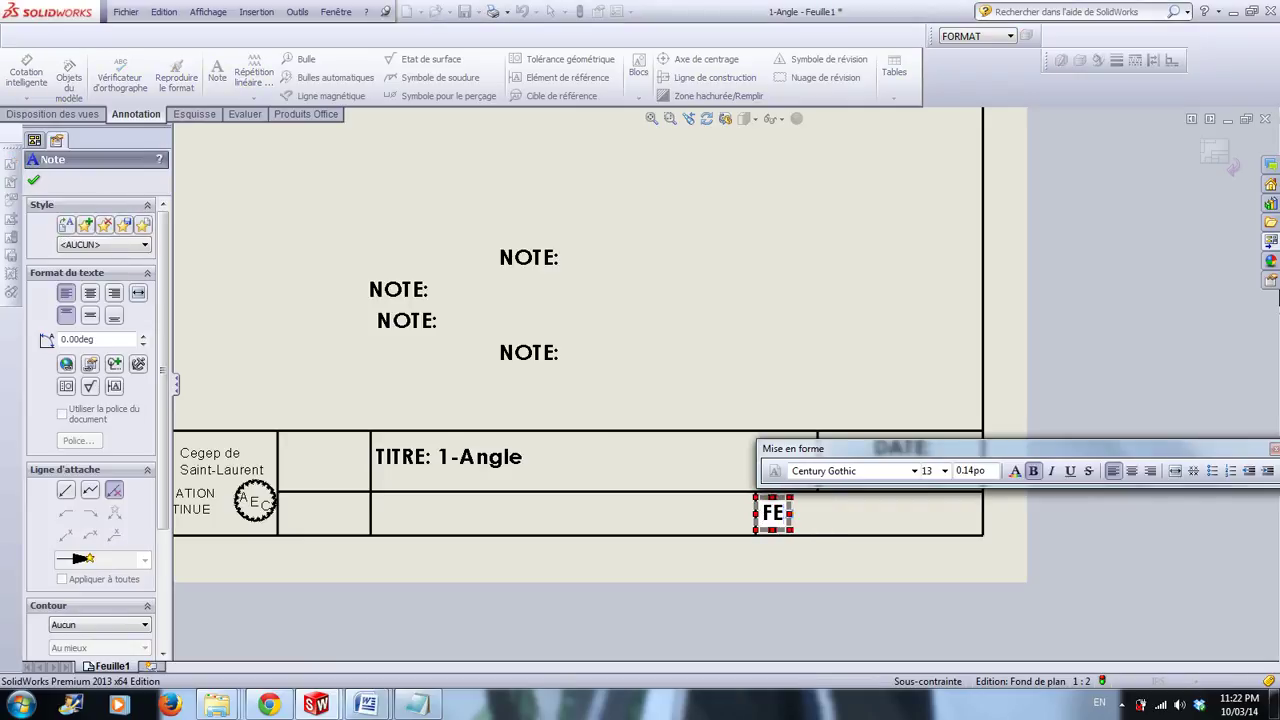
{"action": "type", "text": "UILLE"}
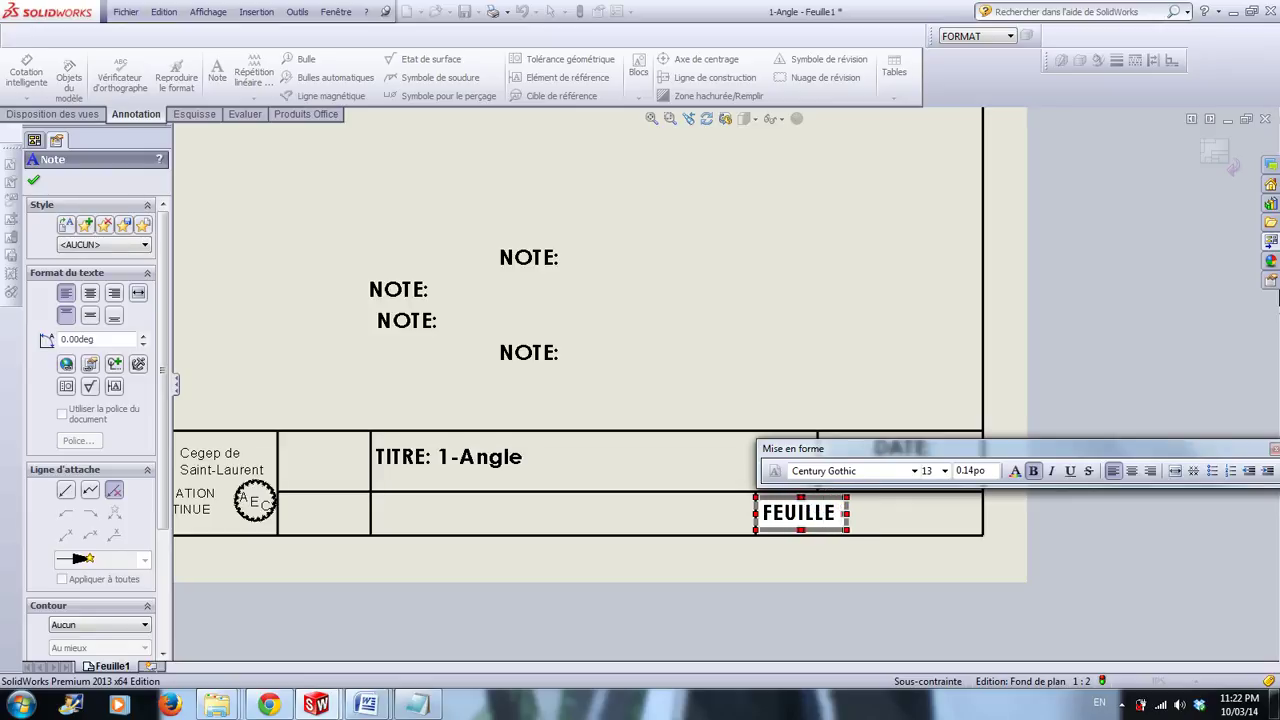
Step: Append a link to the current document's SW-Feuille actuelle(Current Sheet) property after "FEUILLE"
{"action": "left_click", "coordinate": [89, 365]}
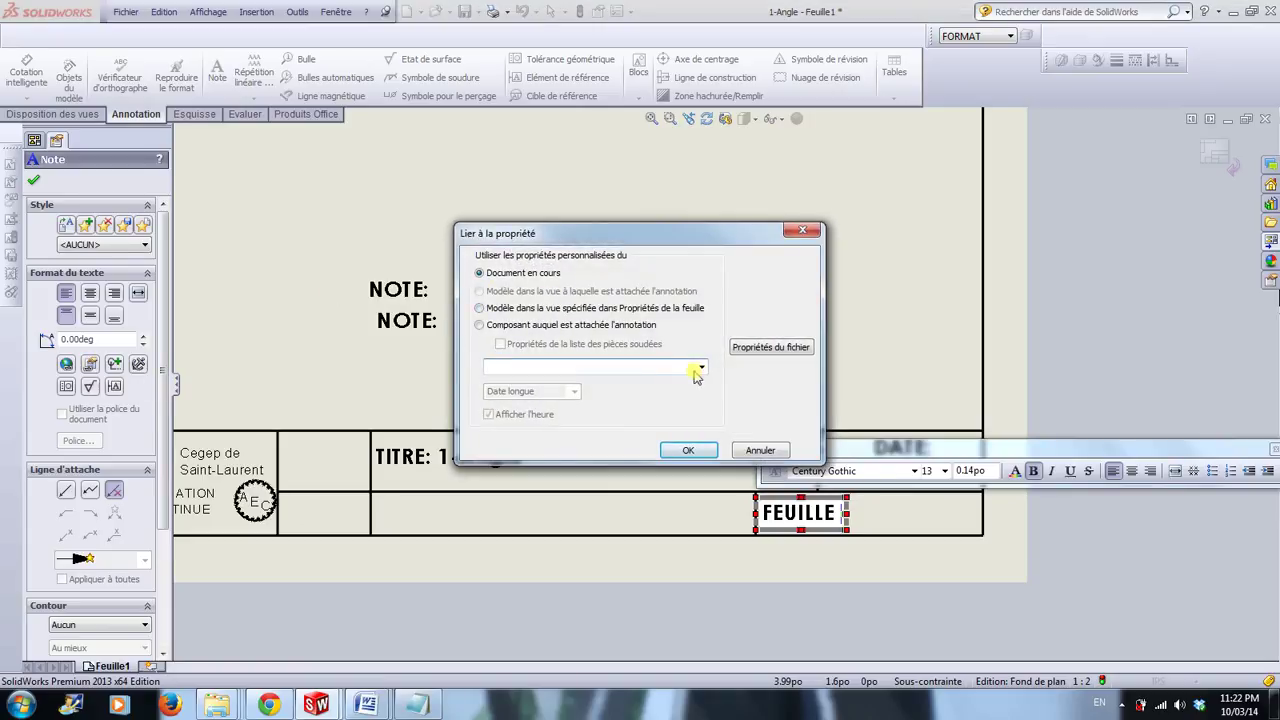
{"action": "left_click", "coordinate": [699, 369]}
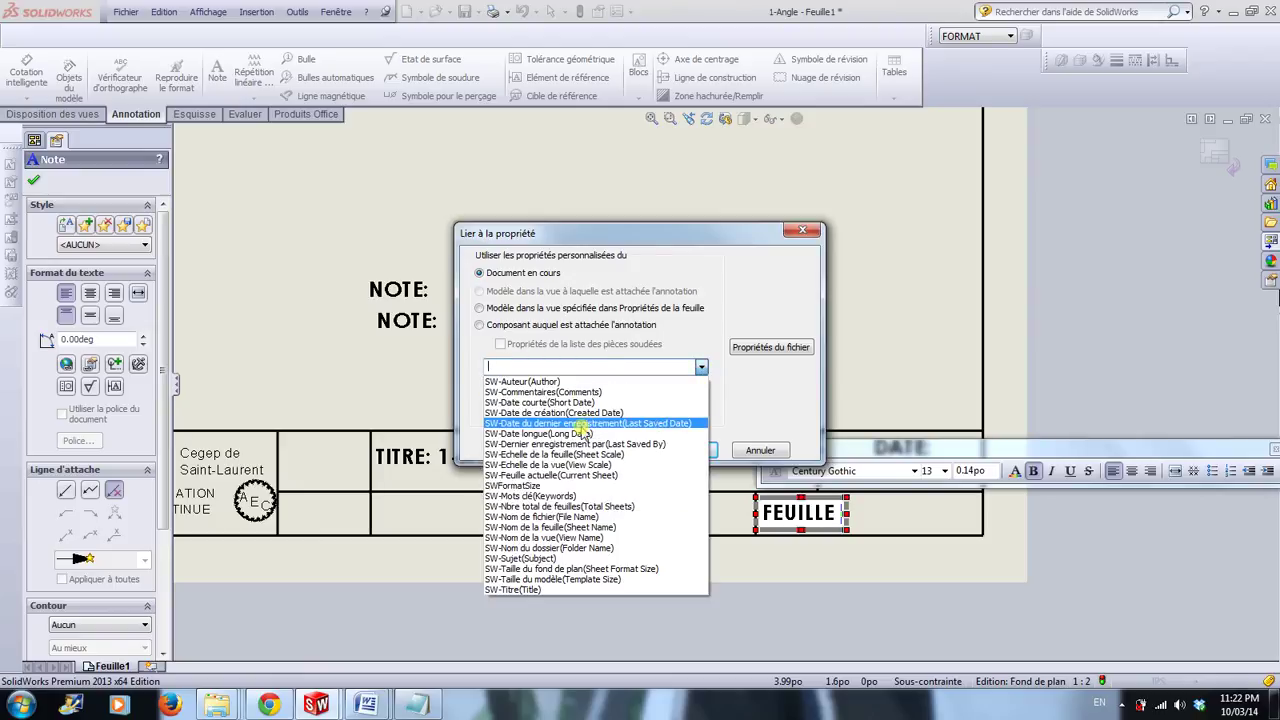
{"action": "left_click", "coordinate": [530, 477]}
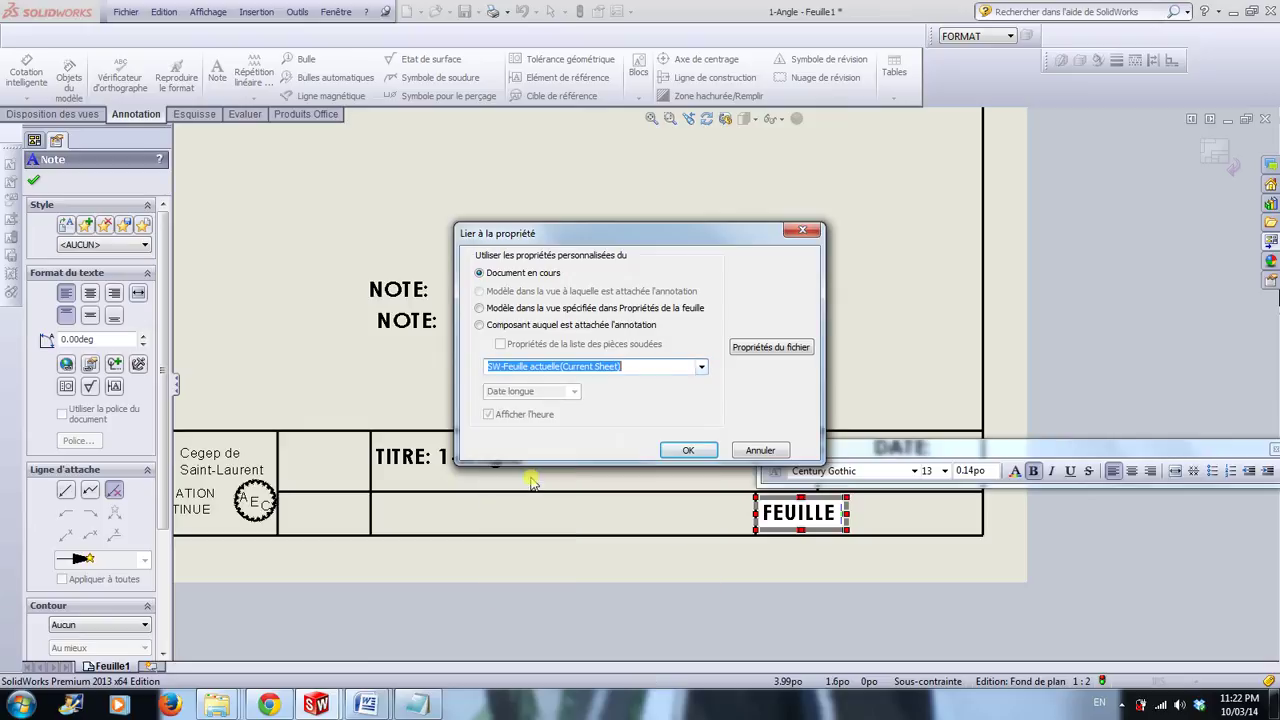
{"action": "left_click", "coordinate": [674, 449]}
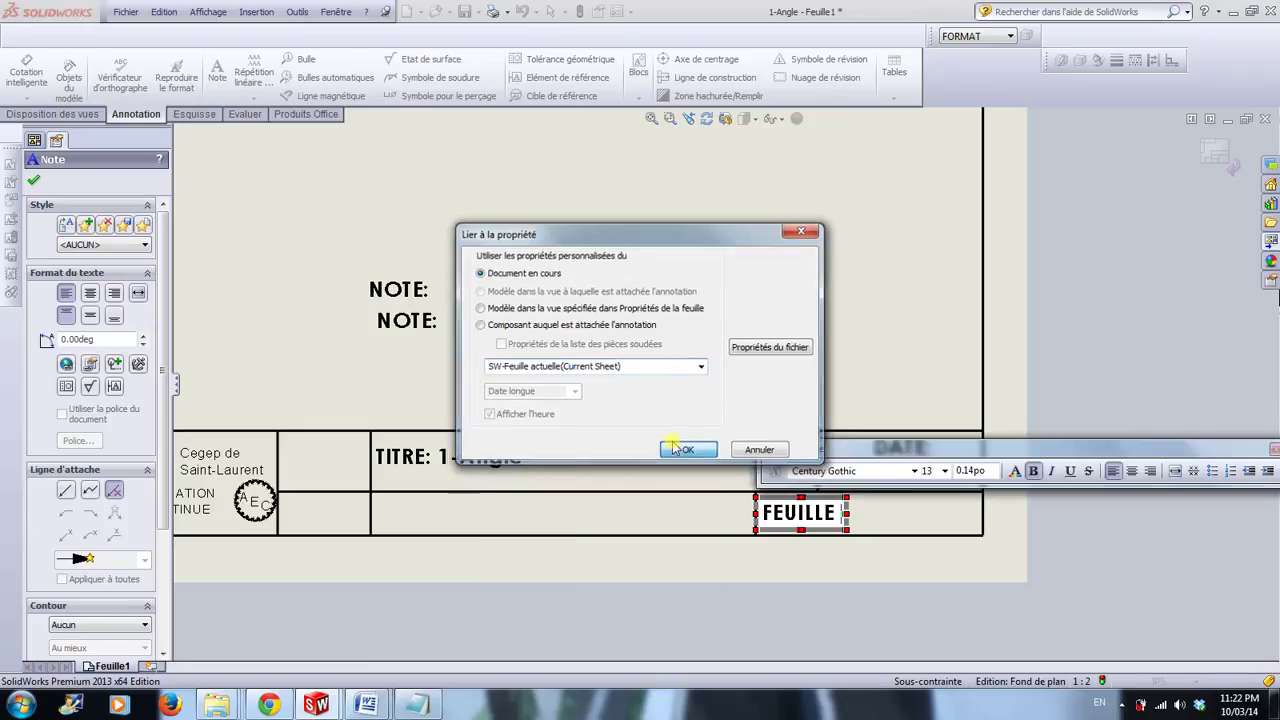
Step: Continue the sheet note with "SUR" and a link to the SW-Nbre total de feuilles(Total Sheets) property
{"action": "type", "text": "SUR"}
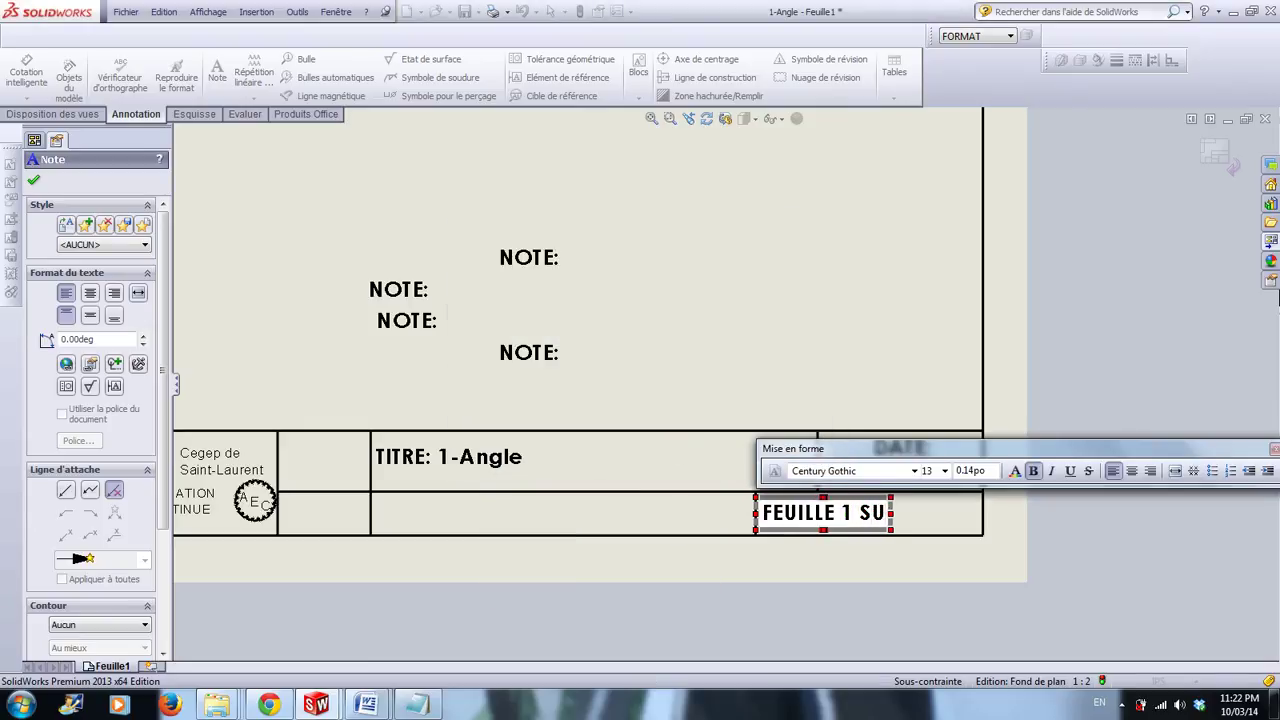
{"action": "left_click", "coordinate": [89, 364]}
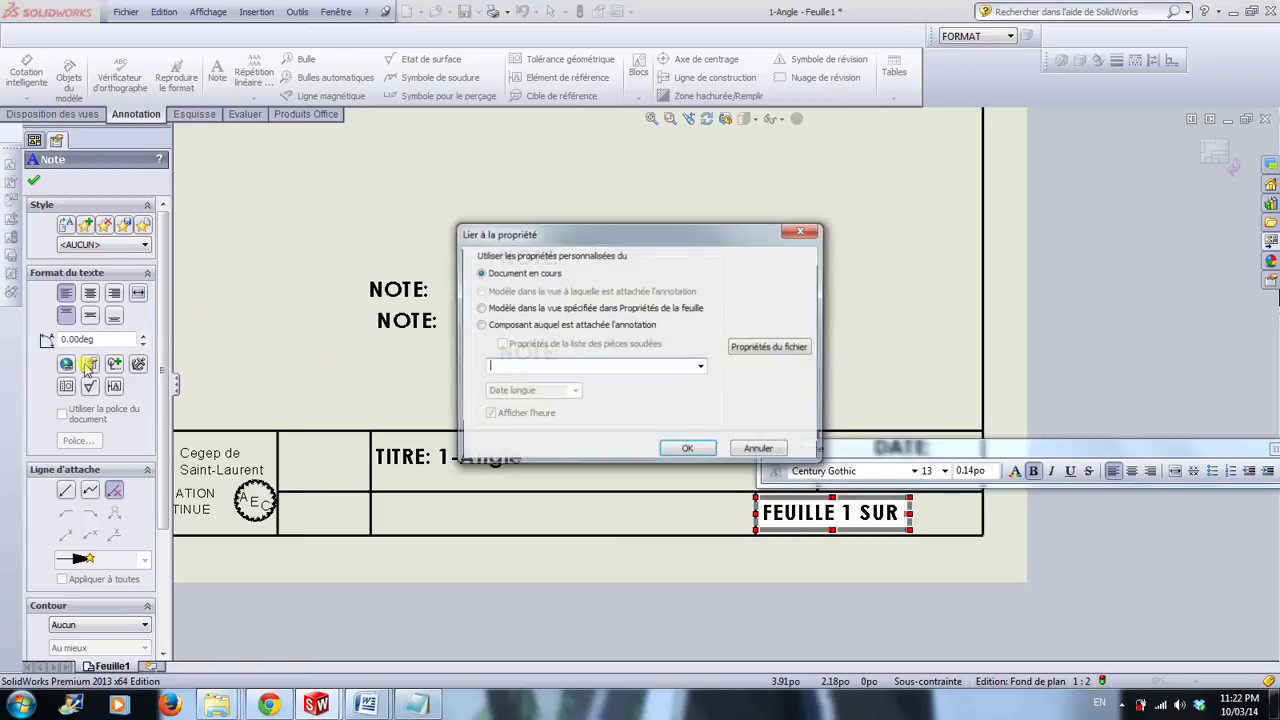
{"action": "left_click", "coordinate": [700, 366]}
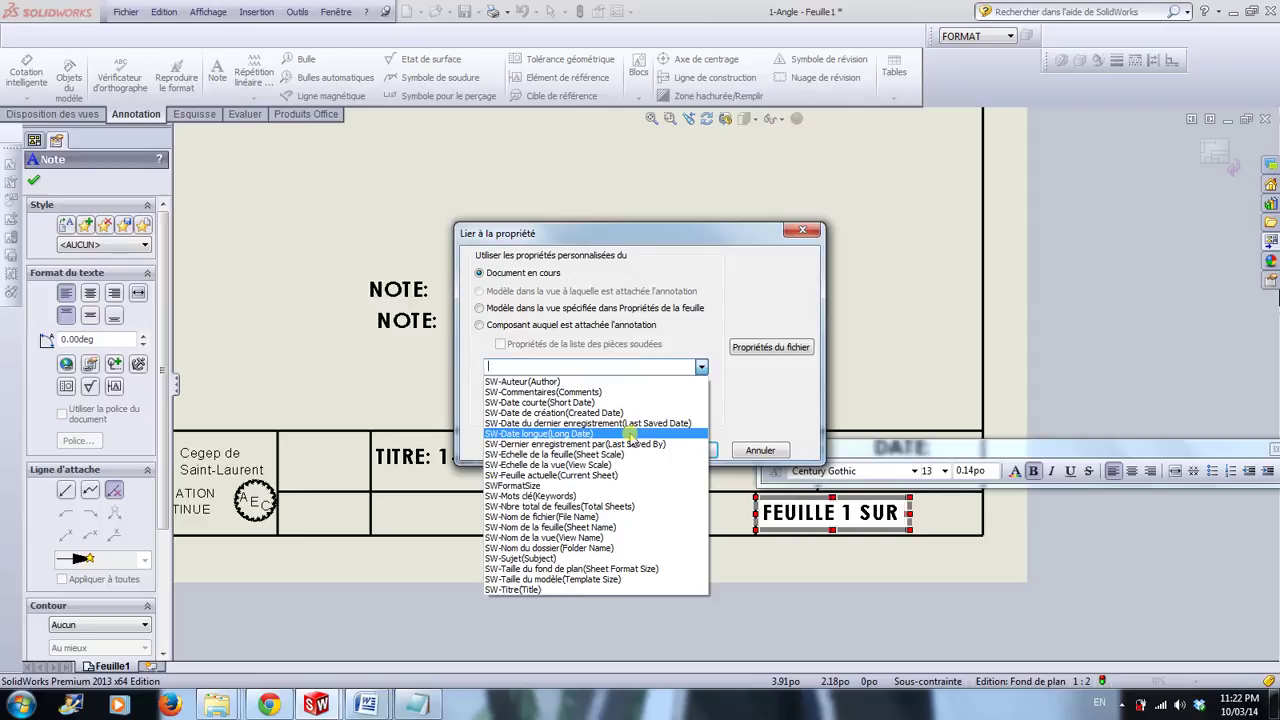
{"action": "left_click", "coordinate": [583, 508]}
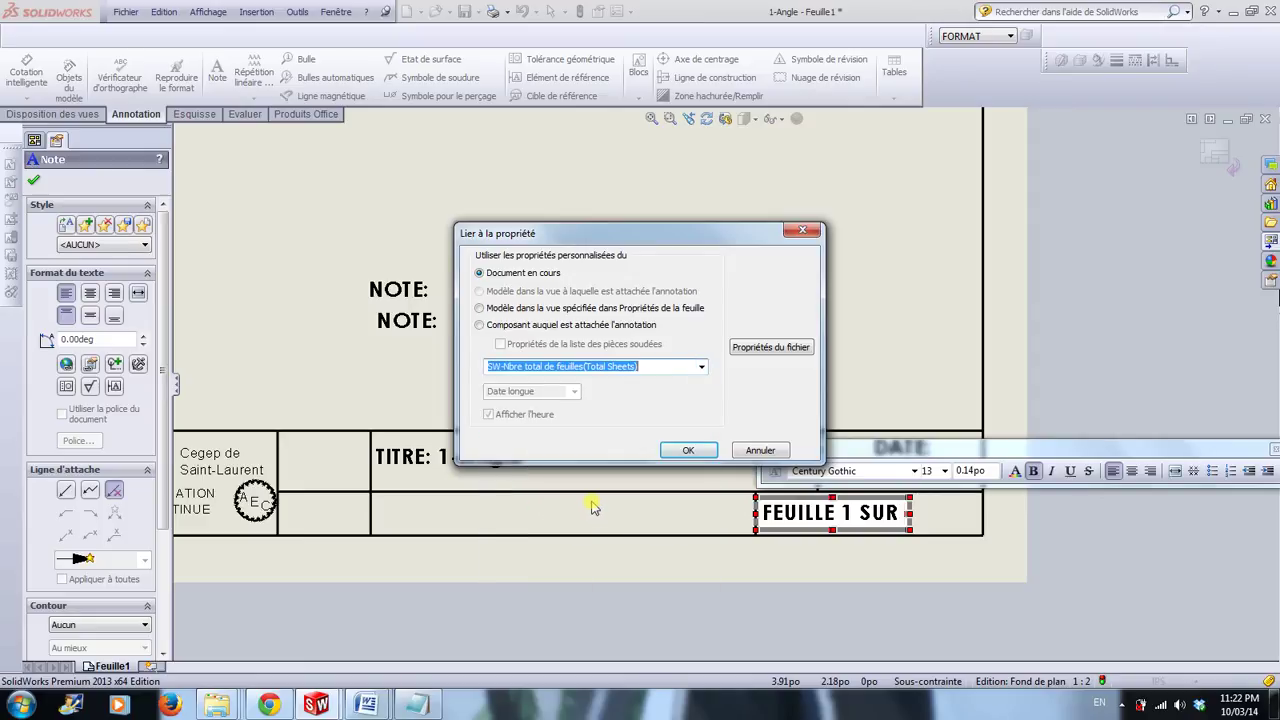
{"action": "left_click", "coordinate": [677, 449]}
{"action": "left_click", "coordinate": [848, 330]}
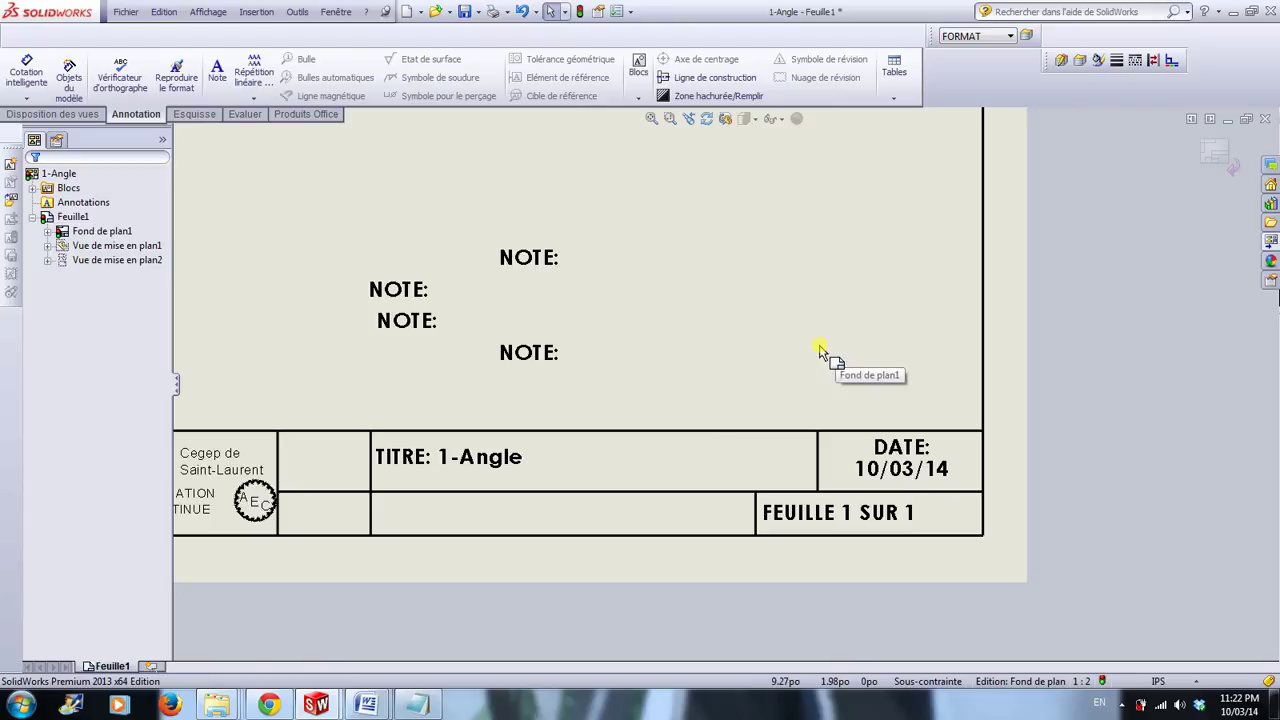
Step: Change the lowest "NOTE:" copy's text to "DESSINÉ PAR:" and move it into the cell below the title
{"action": "left_click", "coordinate": [538, 352]}
{"action": "double_click", "coordinate": [529, 352]}
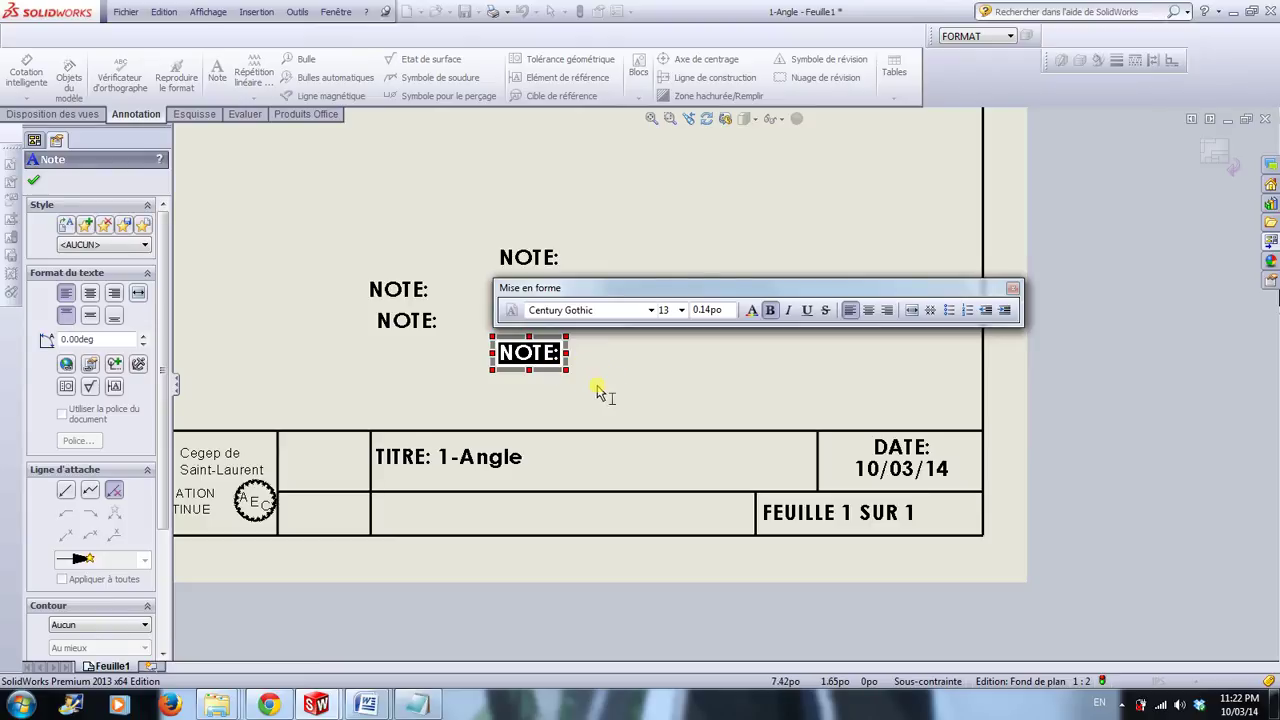
{"action": "type", "text": "DESSIN/"}
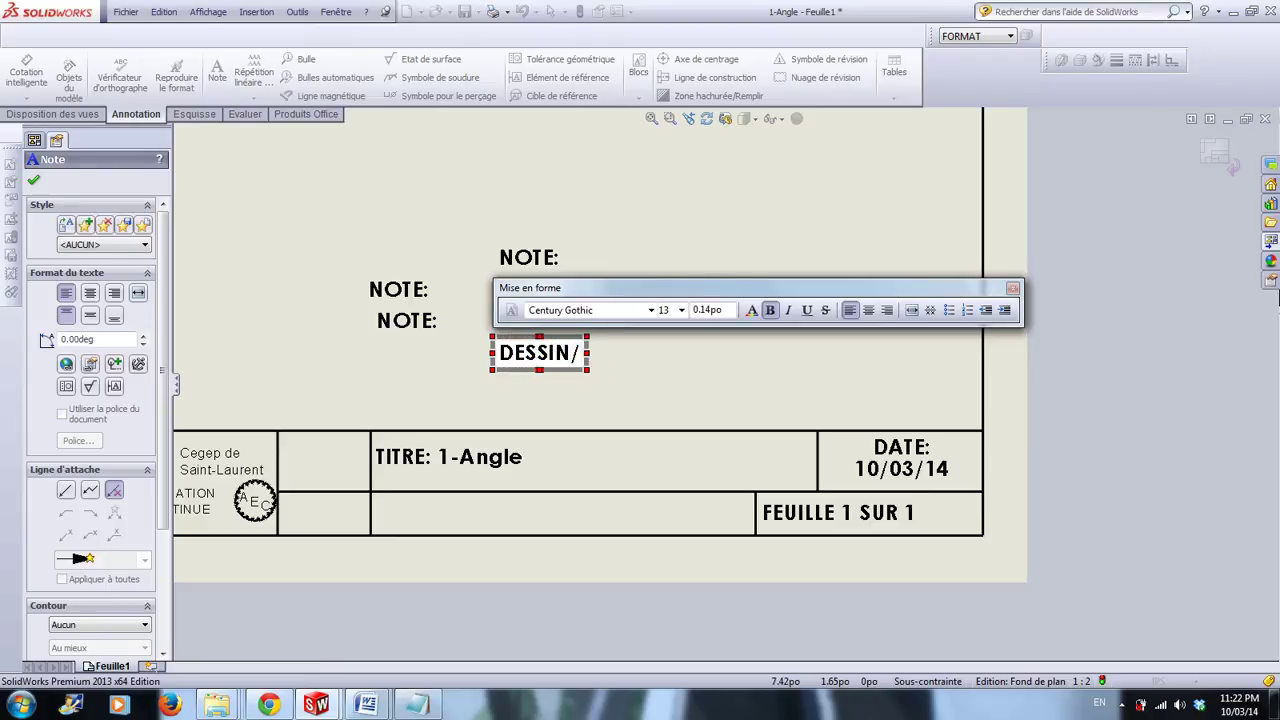
{"action": "key", "text": "BackSpace"}
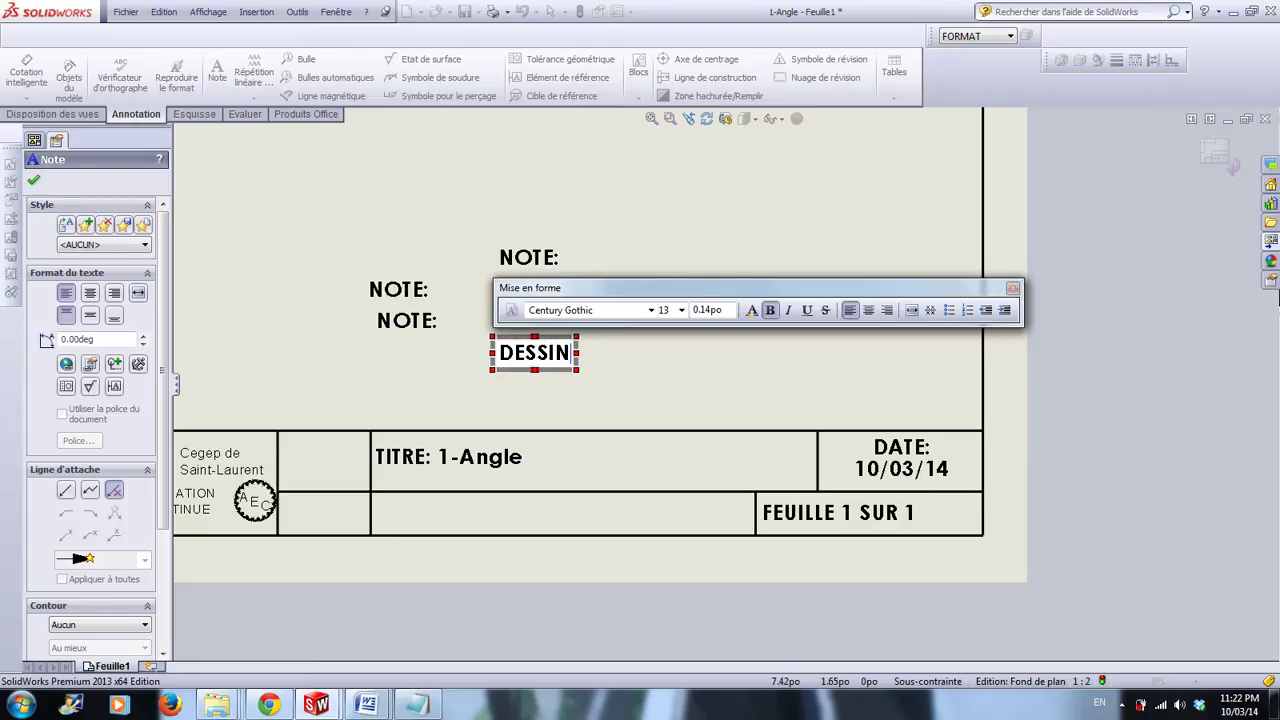
{"action": "left_click", "coordinate": [1096, 705]}
{"action": "left_click", "coordinate": [1170, 643]}
{"action": "type", "text": "É"}
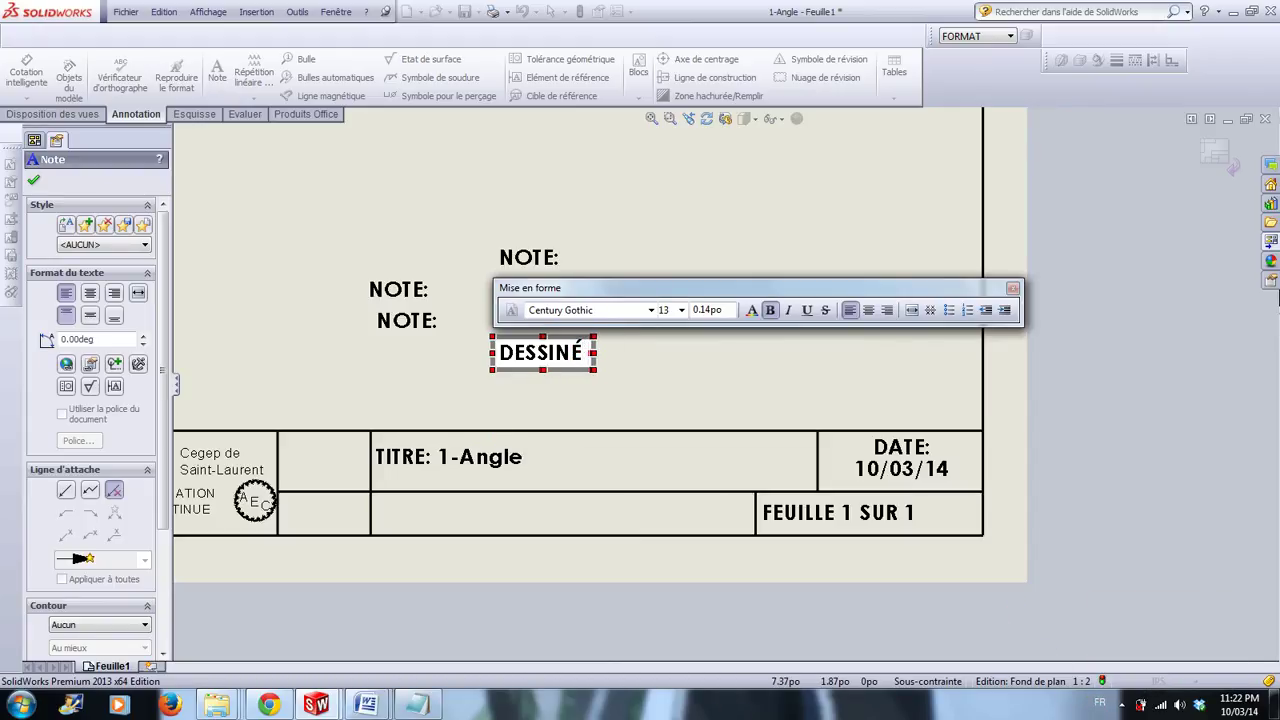
{"action": "type", "text": " PAR:"}
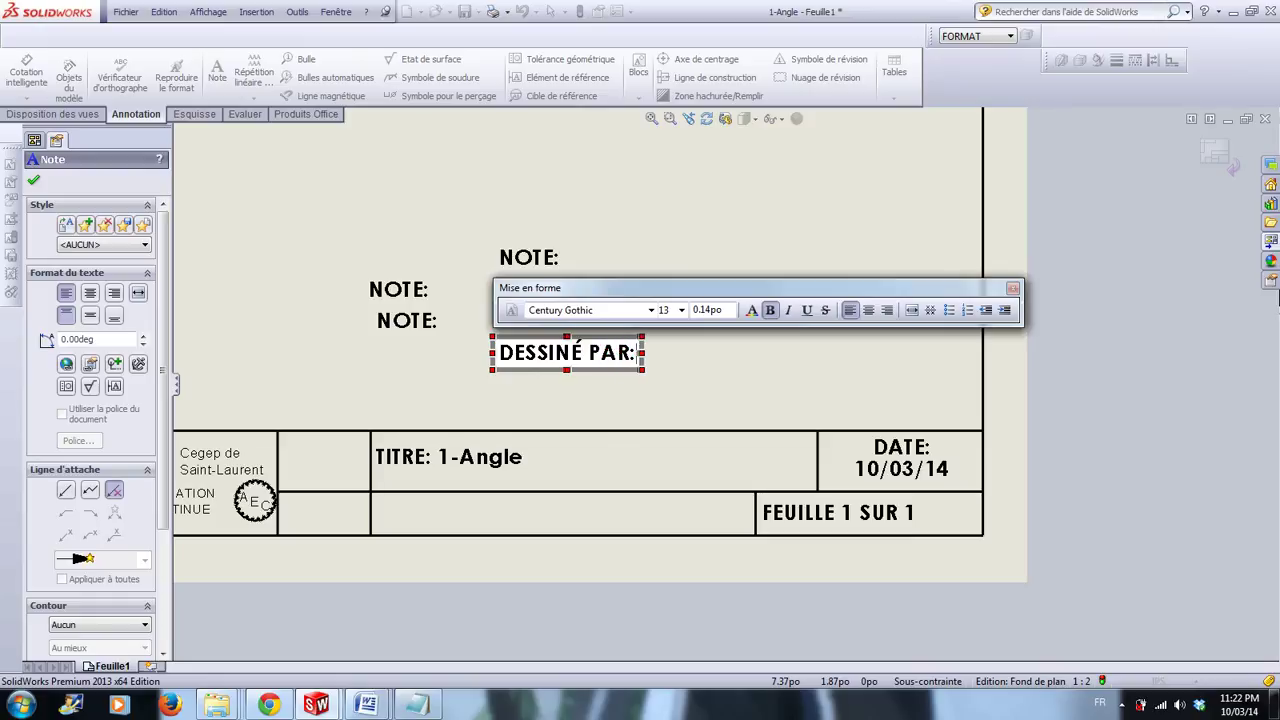
{"action": "left_click", "coordinate": [545, 397]}
{"action": "left_click_drag", "start_coordinate": [563, 354], "coordinate": [429, 508]}
{"action": "left_click", "coordinate": [734, 251]}
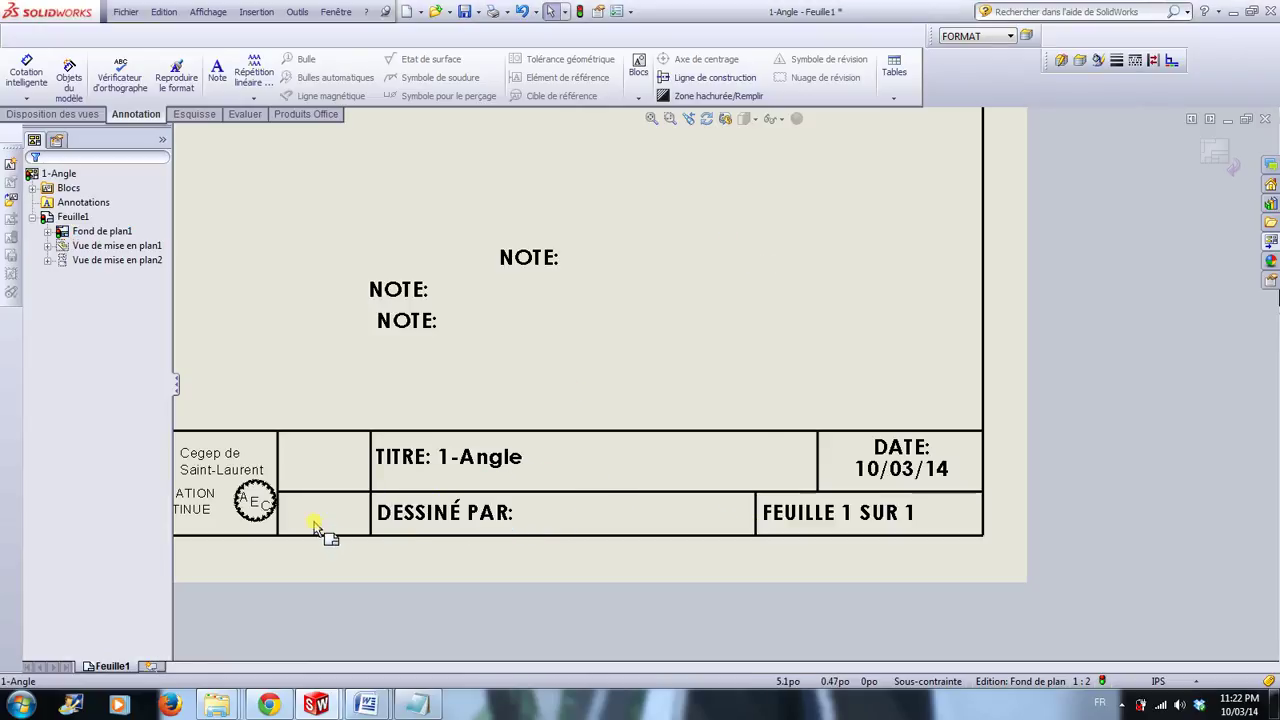
Step: Change the text of the upper of the two adjacent "NOTE:" copies to "UNITÉ" and place it in the cell beside "DESSINÉ PAR:"
{"action": "left_click_drag", "start_coordinate": [410, 292], "coordinate": [336, 406]}
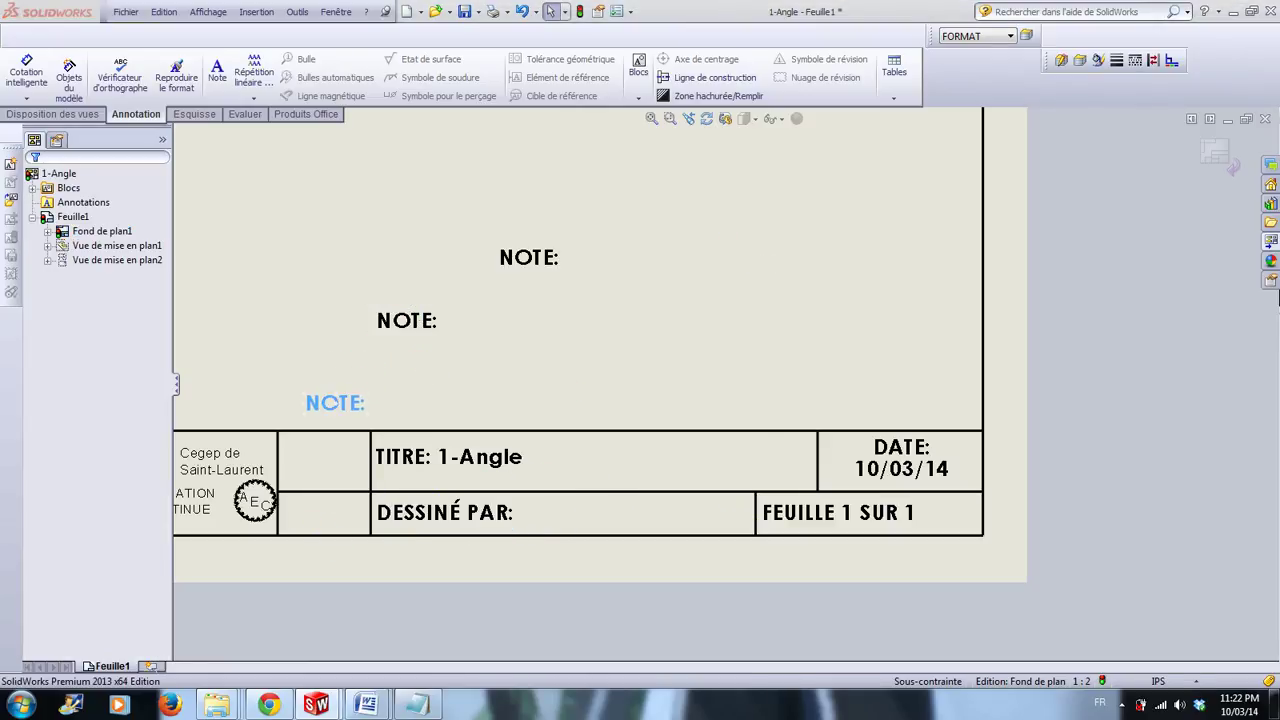
{"action": "double_click", "coordinate": [347, 408]}
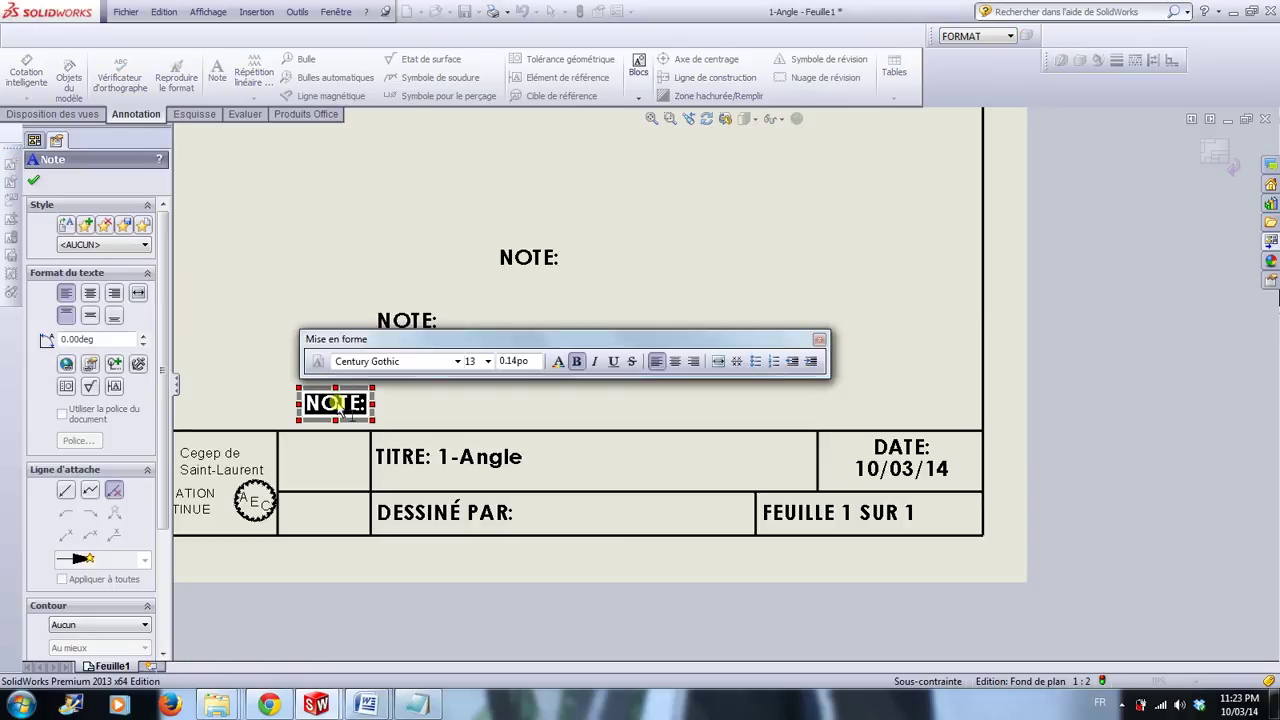
{"action": "type", "text": "F"}
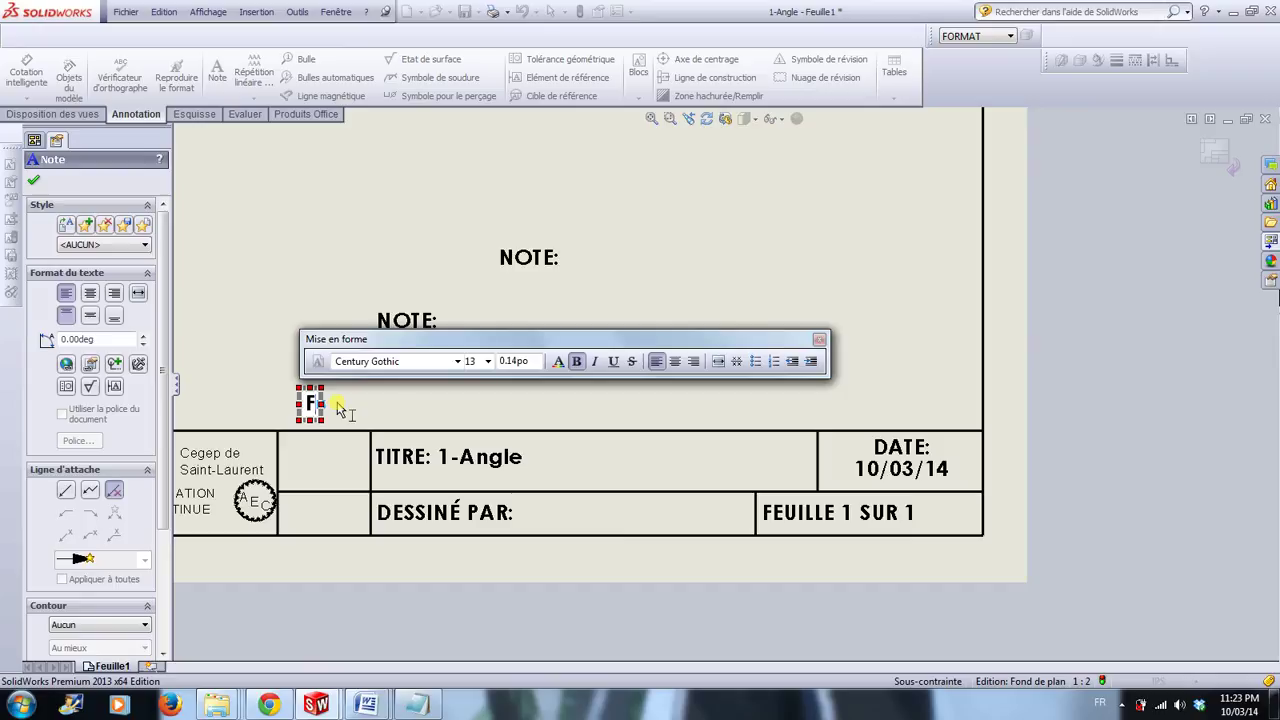
{"action": "type", "text": "UNI"}
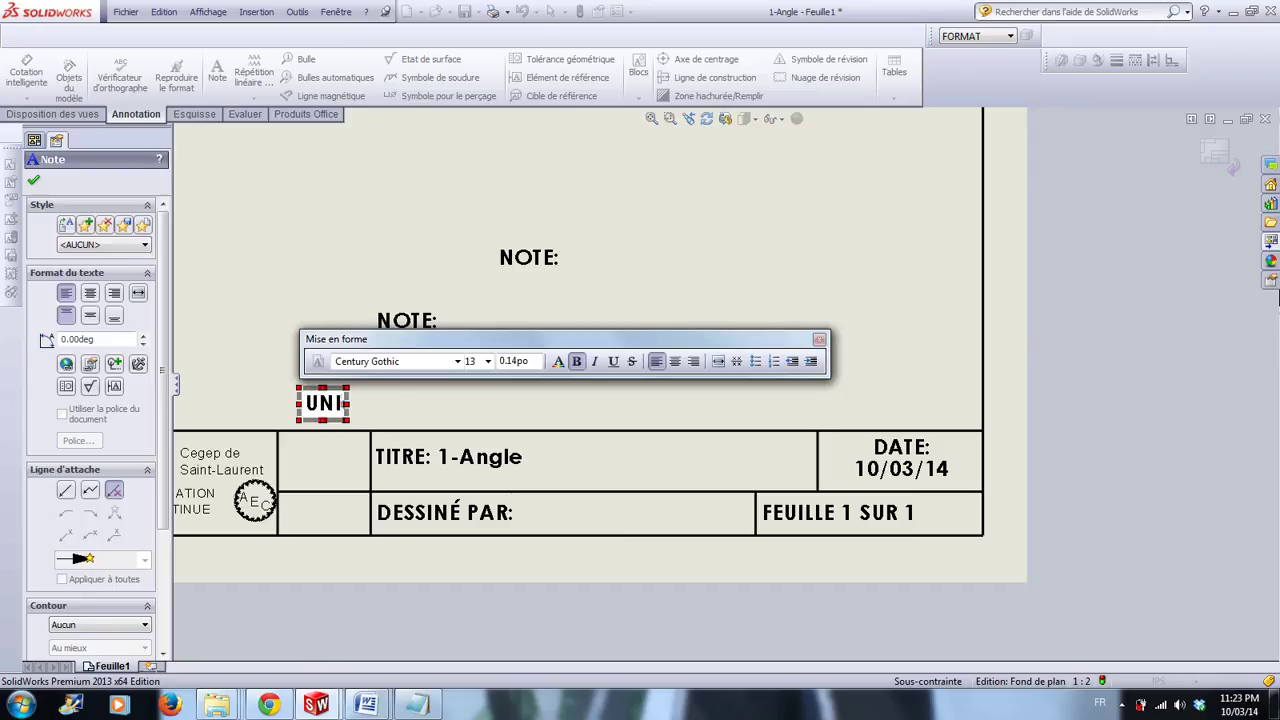
{"action": "type", "text": "TÉ"}
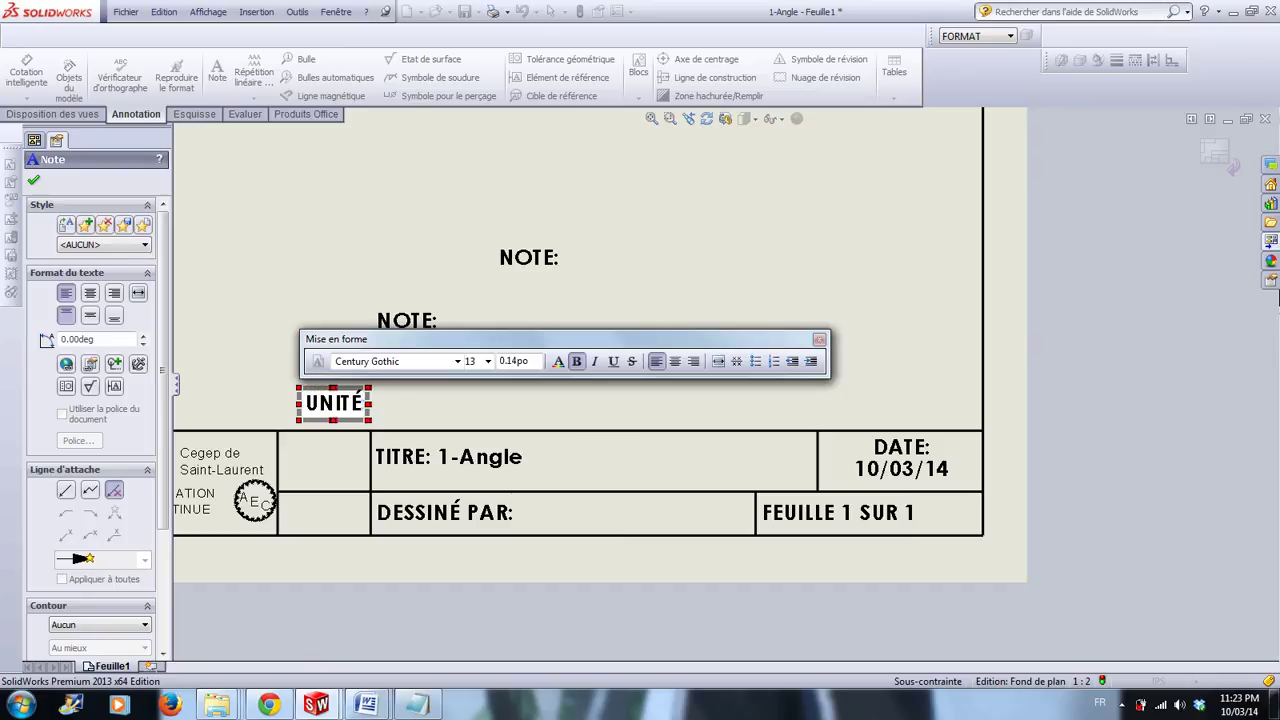
{"action": "left_click", "coordinate": [298, 303]}
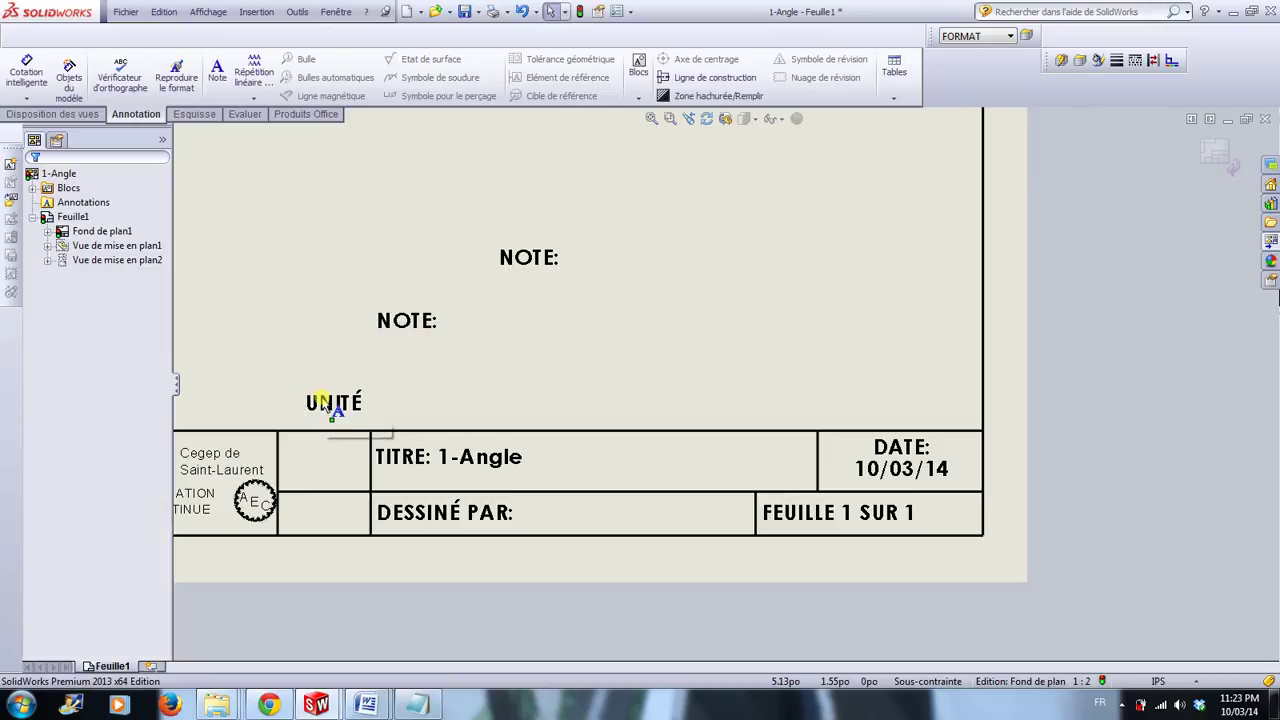
{"action": "left_click_drag", "start_coordinate": [330, 410], "coordinate": [303, 503]}
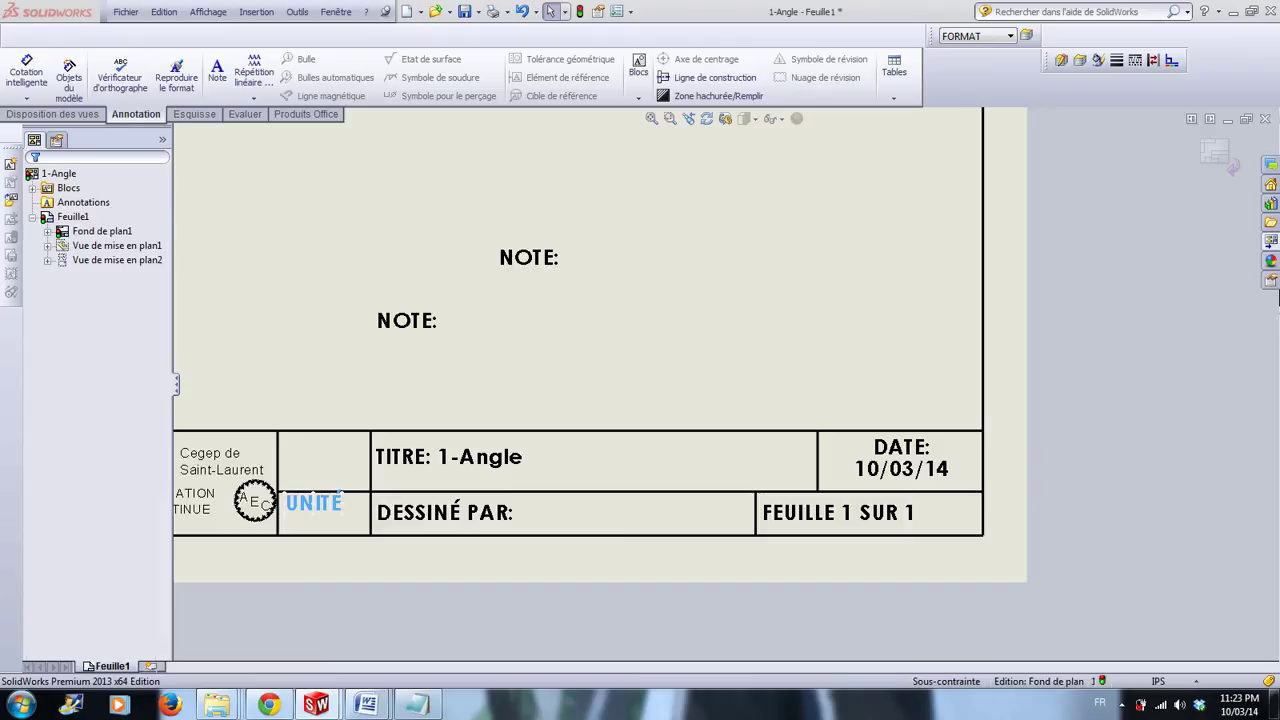
Step: Move the "NOTE:" copy nearest the title block into the cell above "UNITÉ" and change its text to "ÉCHELLE:"
{"action": "left_click_drag", "start_coordinate": [420, 323], "coordinate": [322, 440]}
{"action": "double_click", "coordinate": [321, 440]}
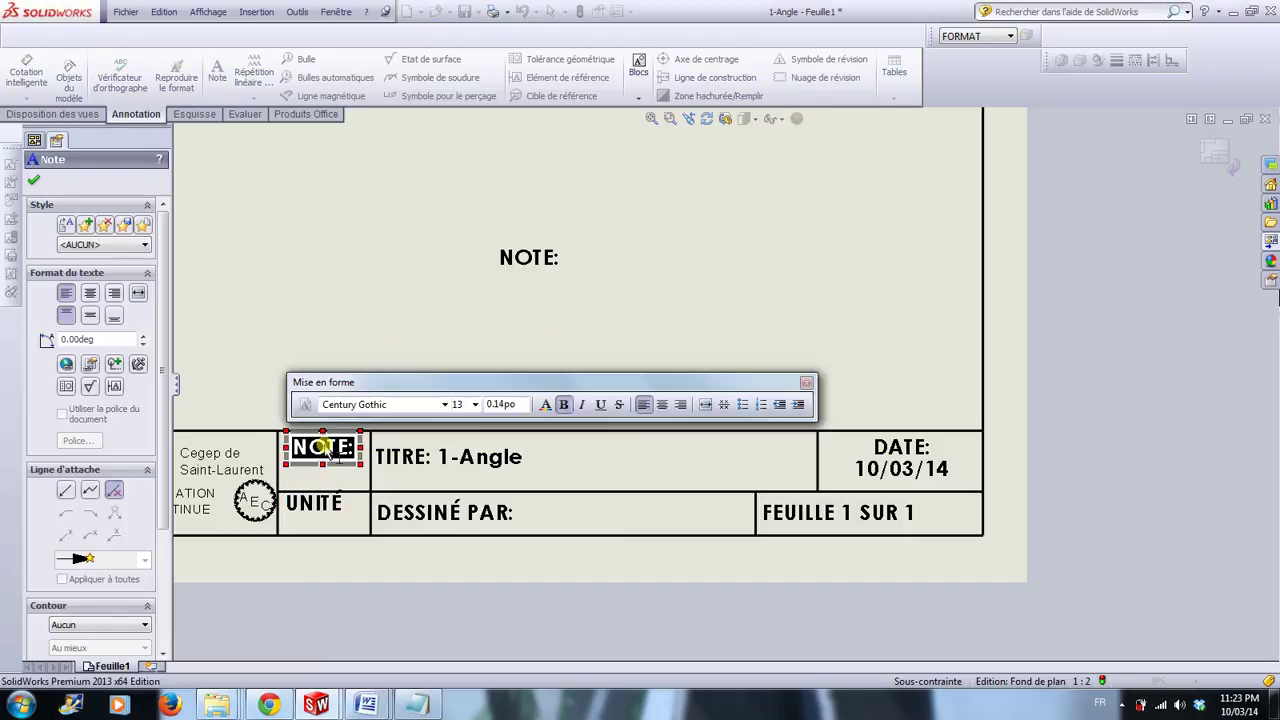
{"action": "type", "text": "ÉCH"}
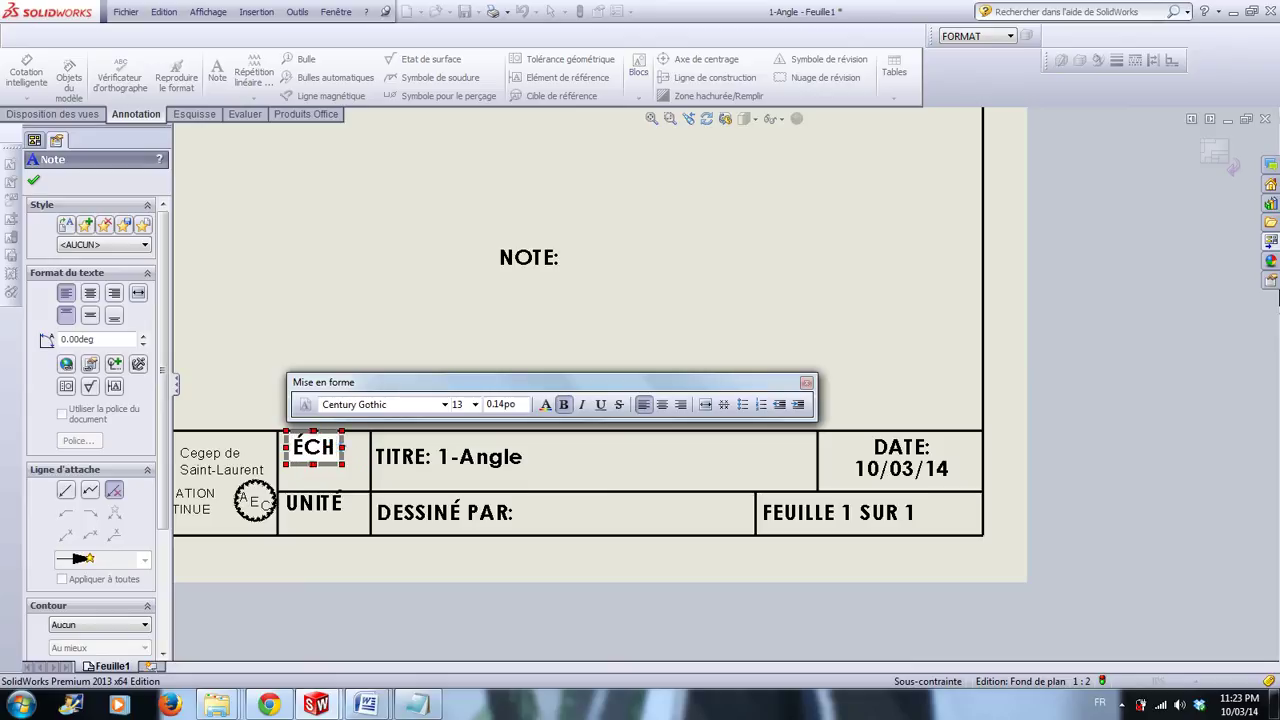
{"action": "type", "text": "ELLE:"}
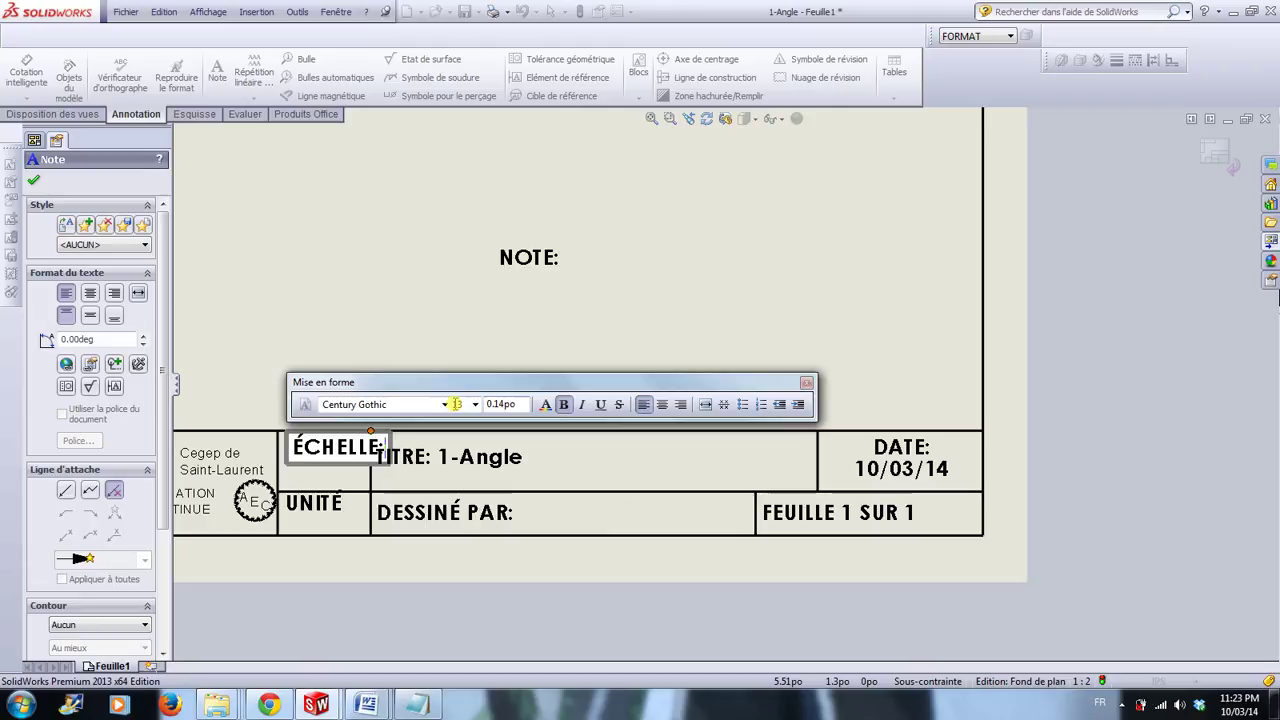
Step: Set the font size of the whole "ÉCHELLE:" text to 10
{"action": "double_click", "coordinate": [456, 404]}
{"action": "key", "text": "Return"}
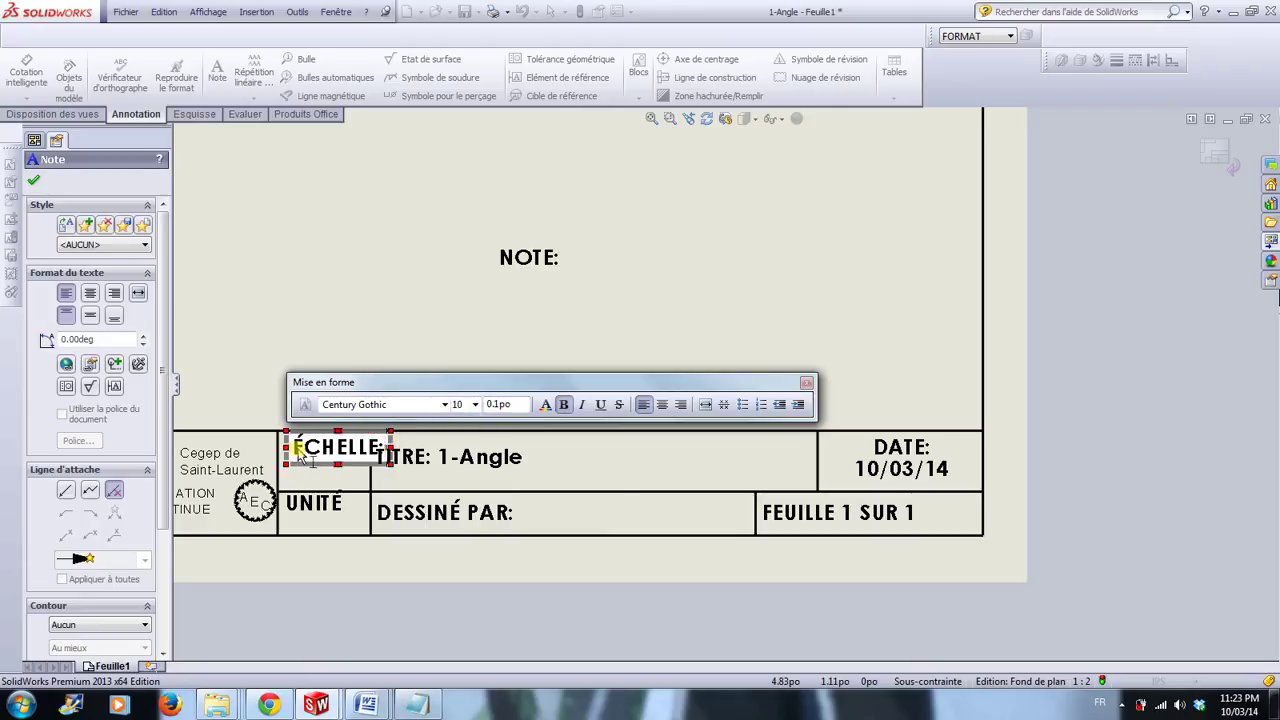
{"action": "left_click_drag", "start_coordinate": [290, 448], "coordinate": [388, 449]}
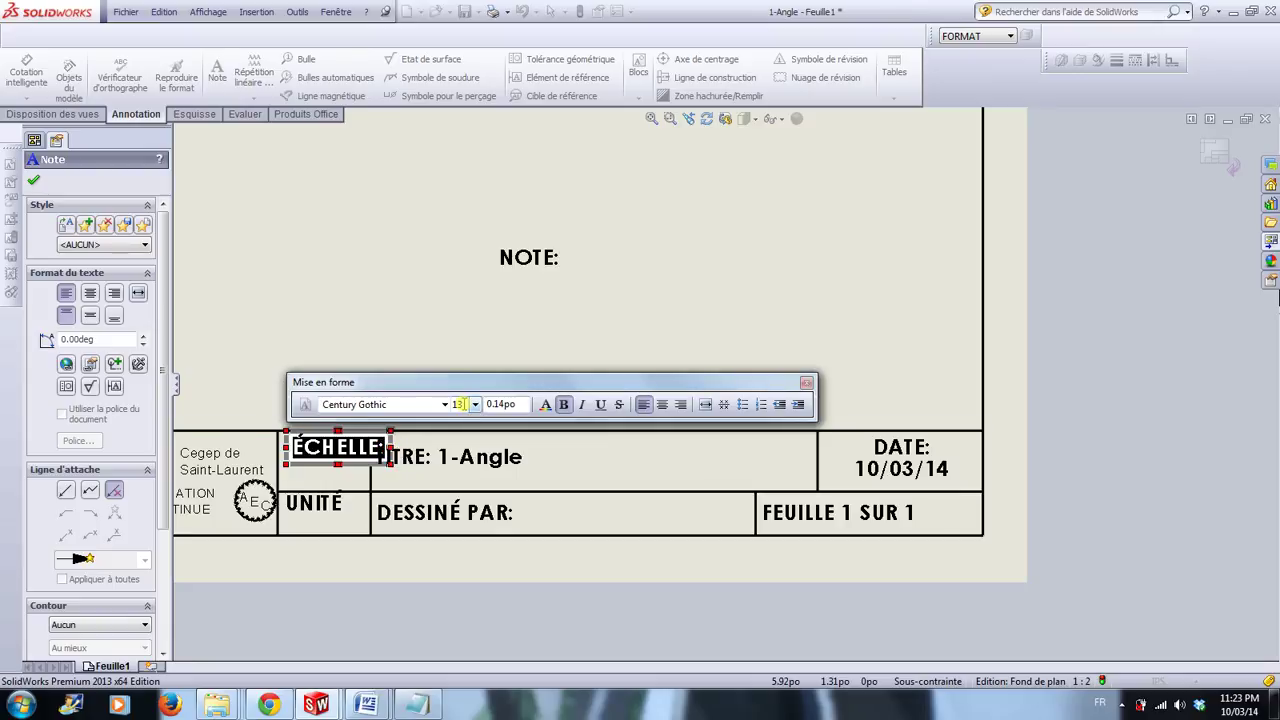
{"action": "double_click", "coordinate": [460, 404]}
{"action": "key", "text": "Return"}
{"action": "left_click", "coordinate": [386, 323]}
Step: Delete the leftover "NOTE:" copy above the title block and rebuild the drawing
{"action": "scroll", "coordinate": [606, 424], "scroll_direction": "up", "scroll_amount": 1}
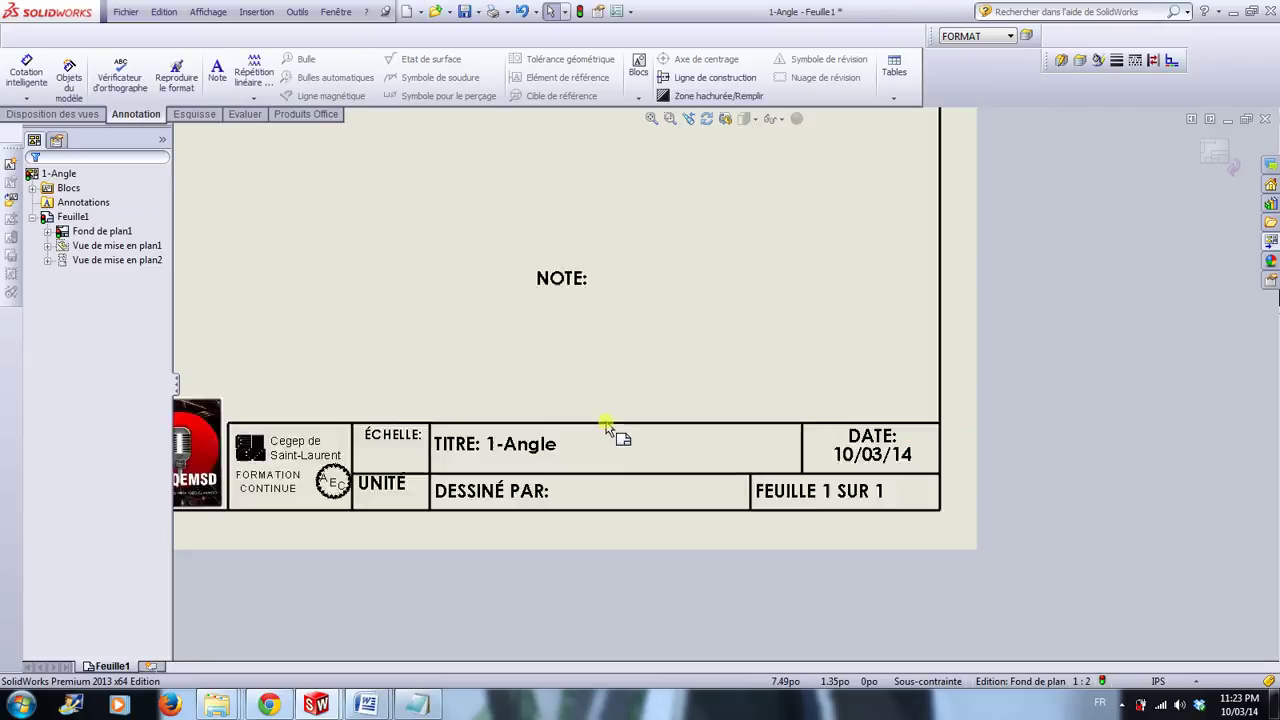
{"action": "left_click", "coordinate": [648, 270]}
{"action": "key", "text": "Delete"}
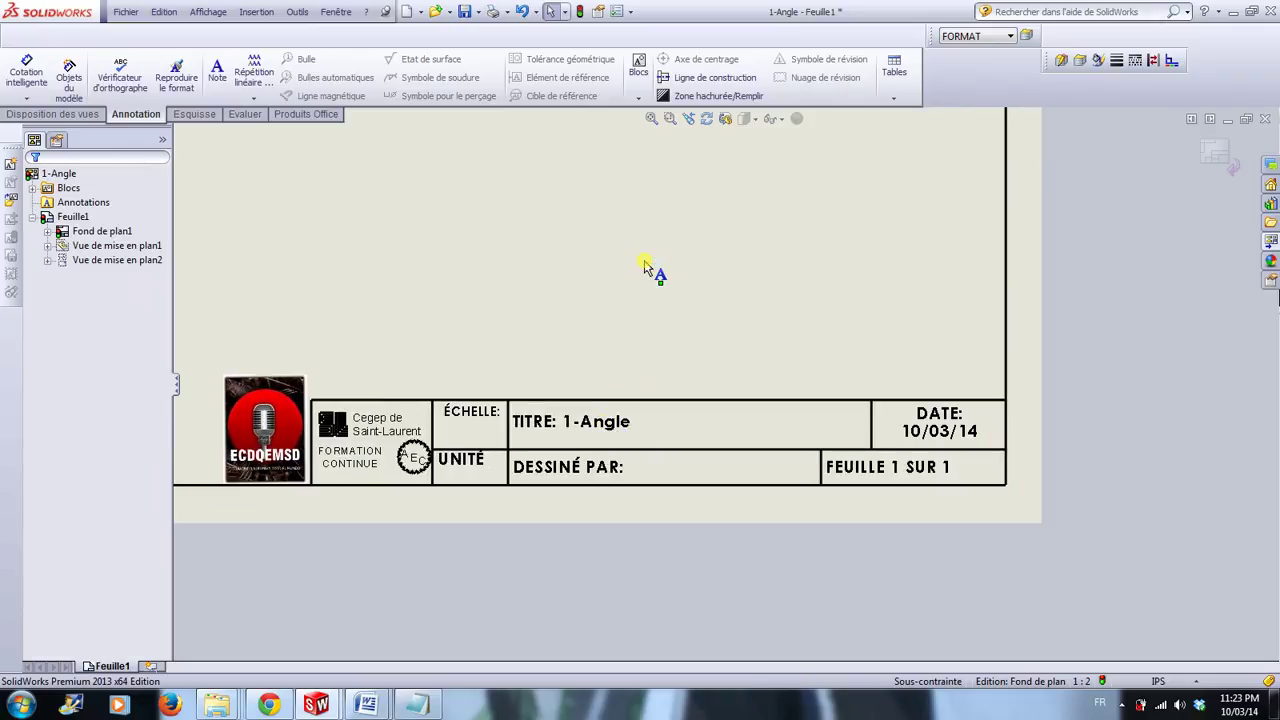
{"action": "left_click", "coordinate": [654, 318]}
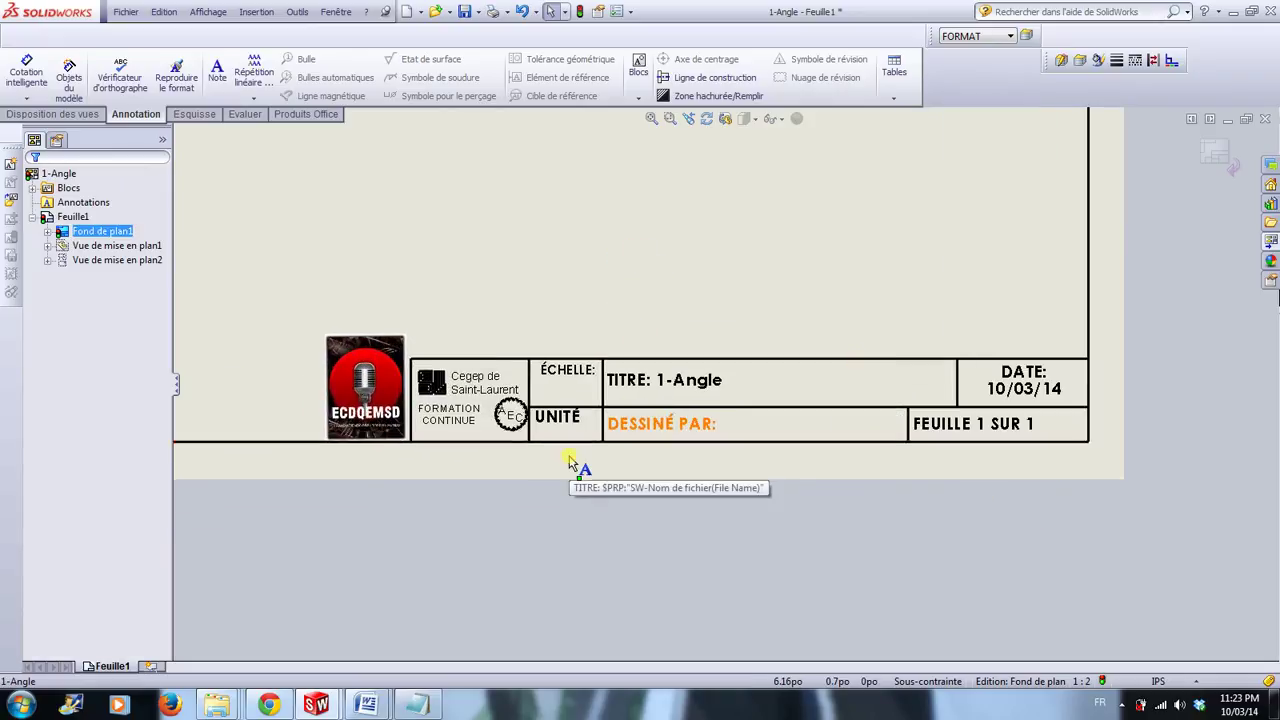
{"action": "scroll", "coordinate": [809, 363], "scroll_direction": "up", "scroll_amount": 2}
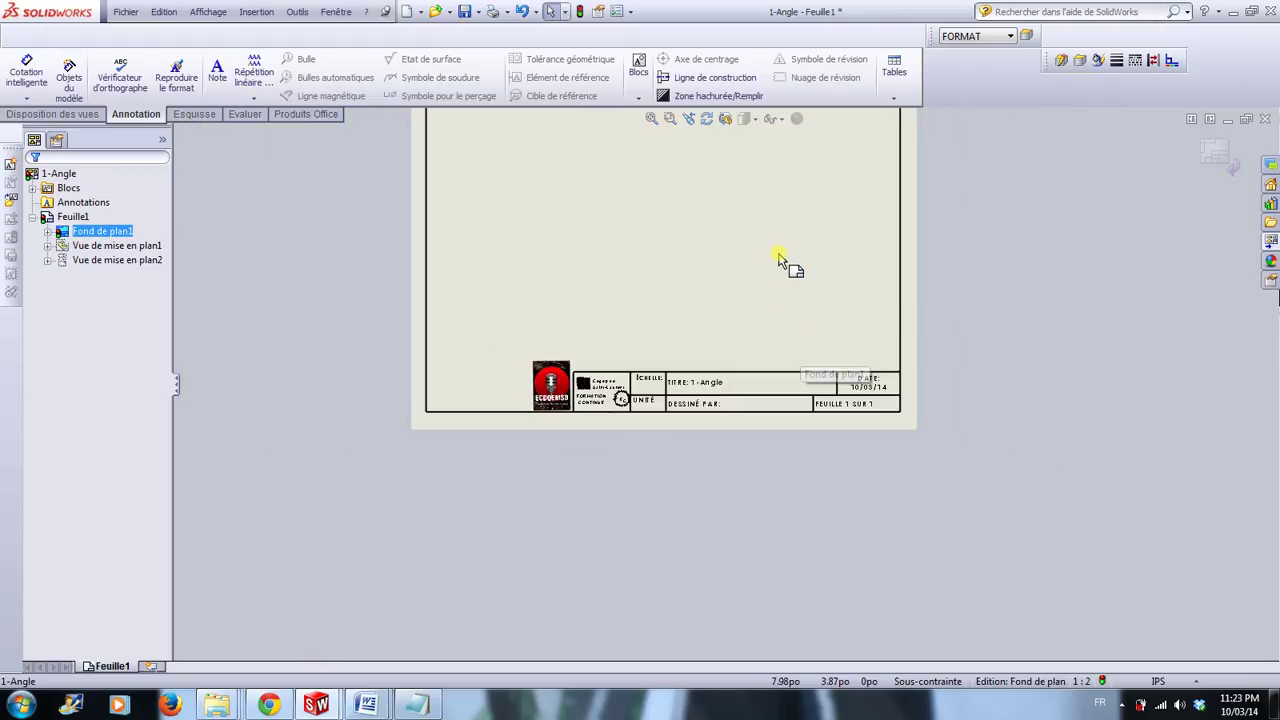
{"action": "key", "text": "f"}
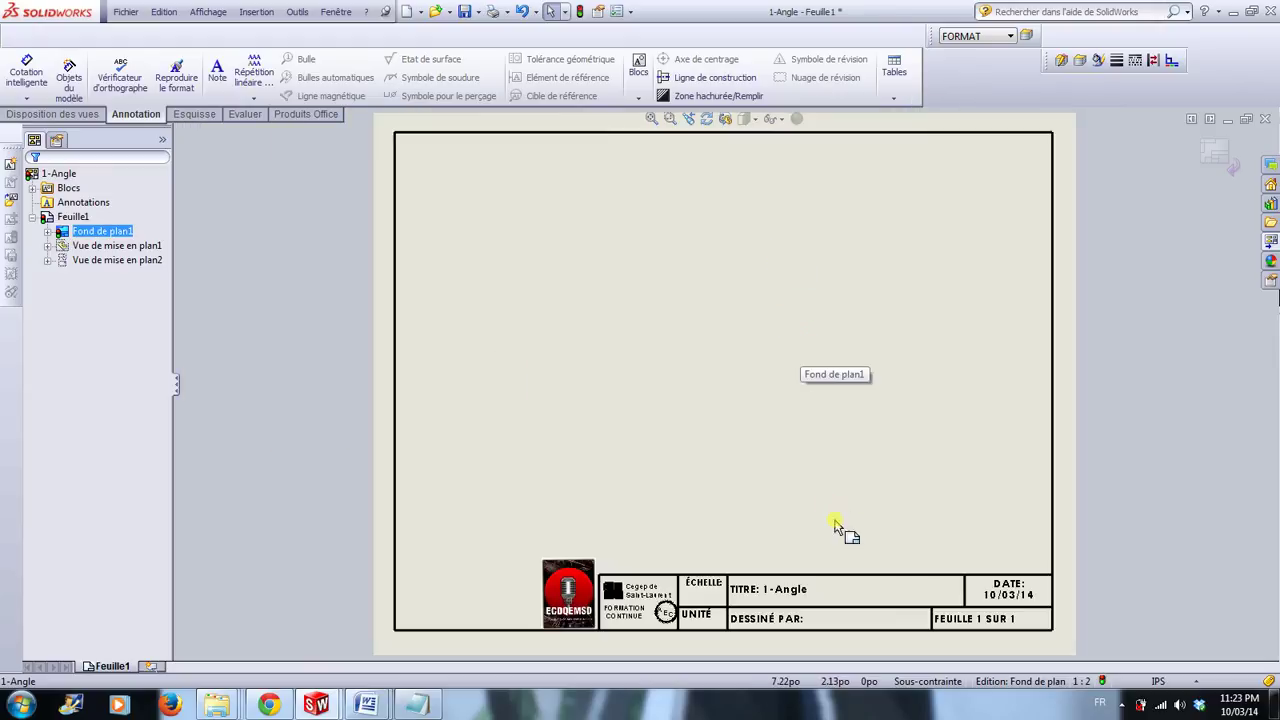
{"action": "left_click", "coordinate": [581, 14]}
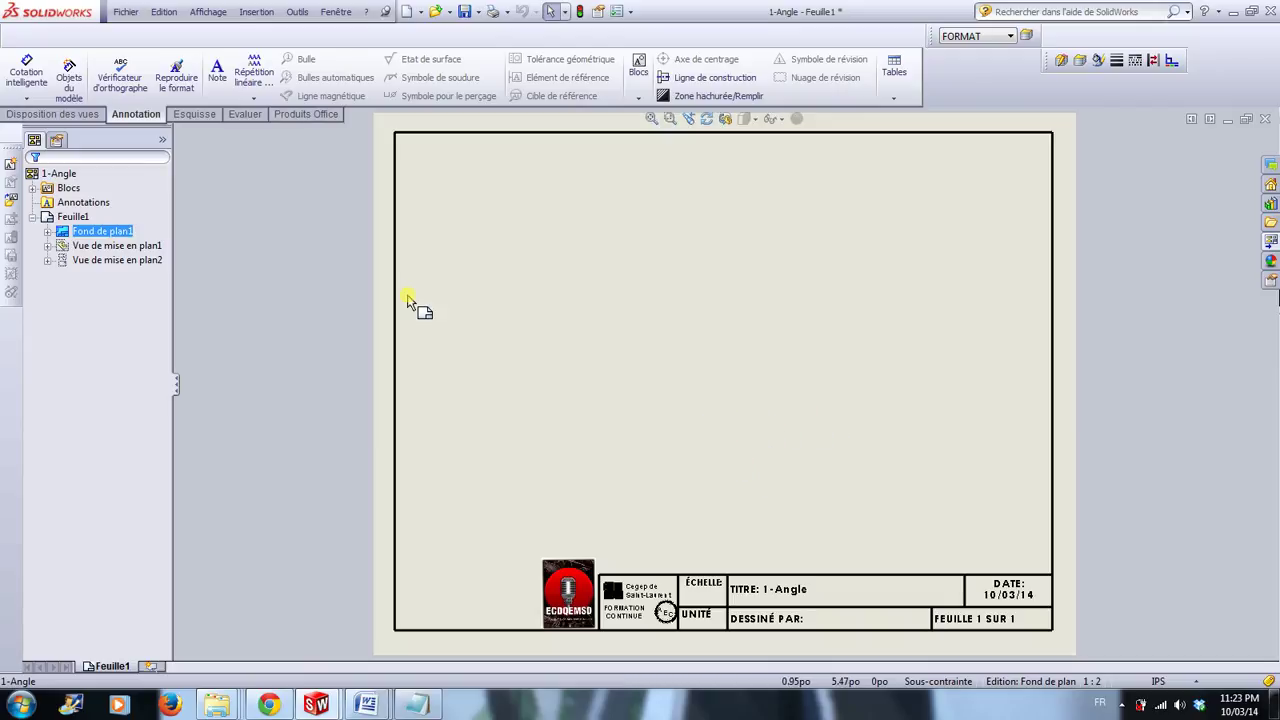
Step: Save the sheet format as "A- PAYSAGE" in C:\REPERTOIRE PERSONNEL (J)\MODELES PERSONNELS\TEMPLATES XYZ\FONDS DE PLAN
{"action": "left_click", "coordinate": [126, 13]}
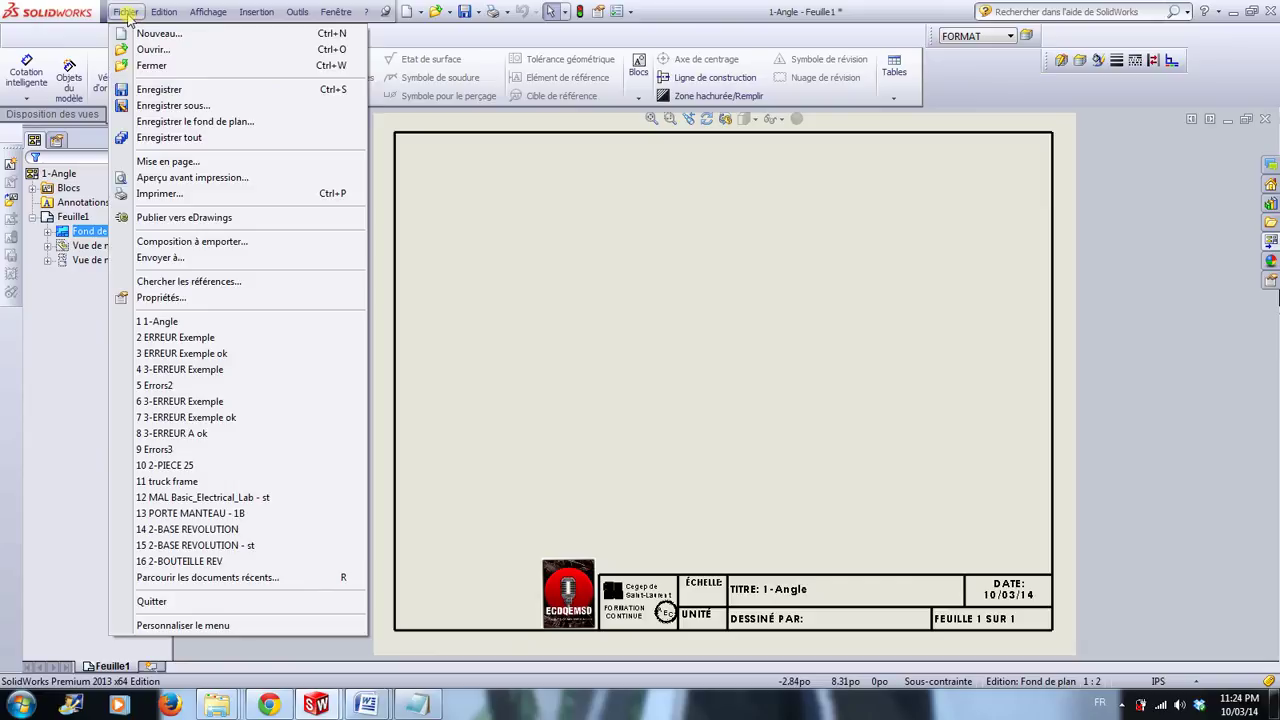
{"action": "left_click", "coordinate": [152, 124]}
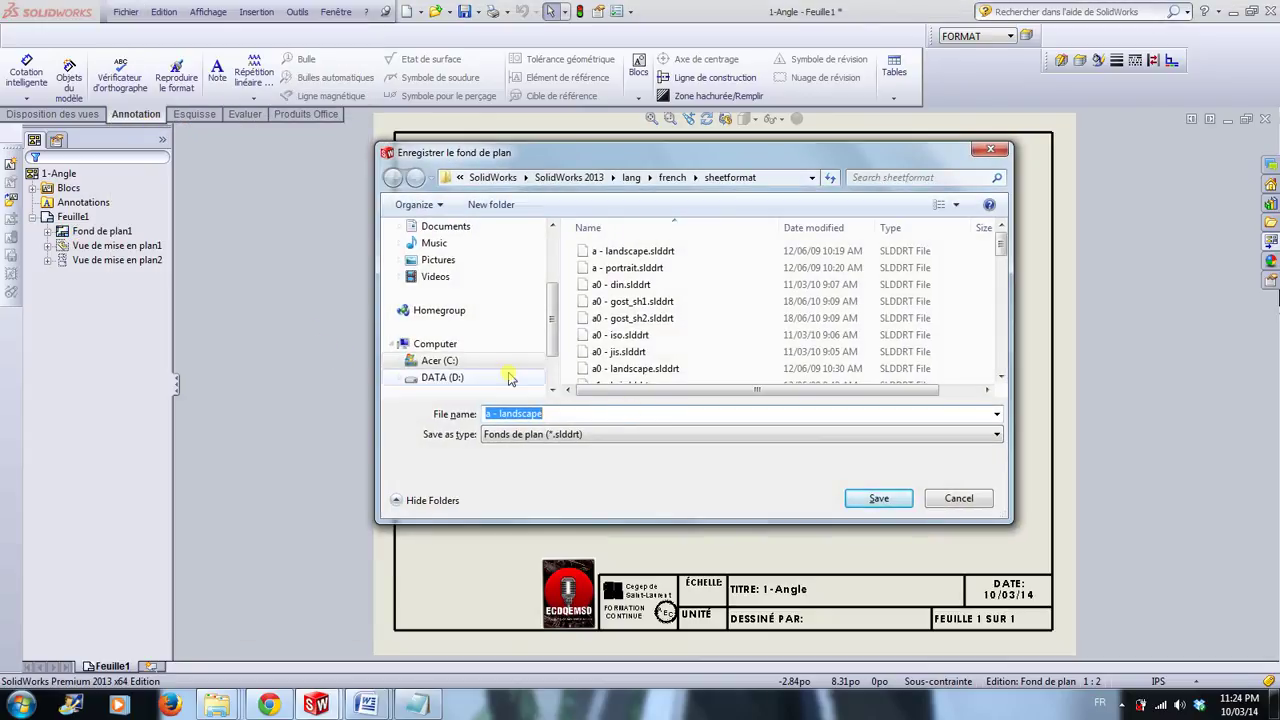
{"action": "left_click", "coordinate": [436, 360]}
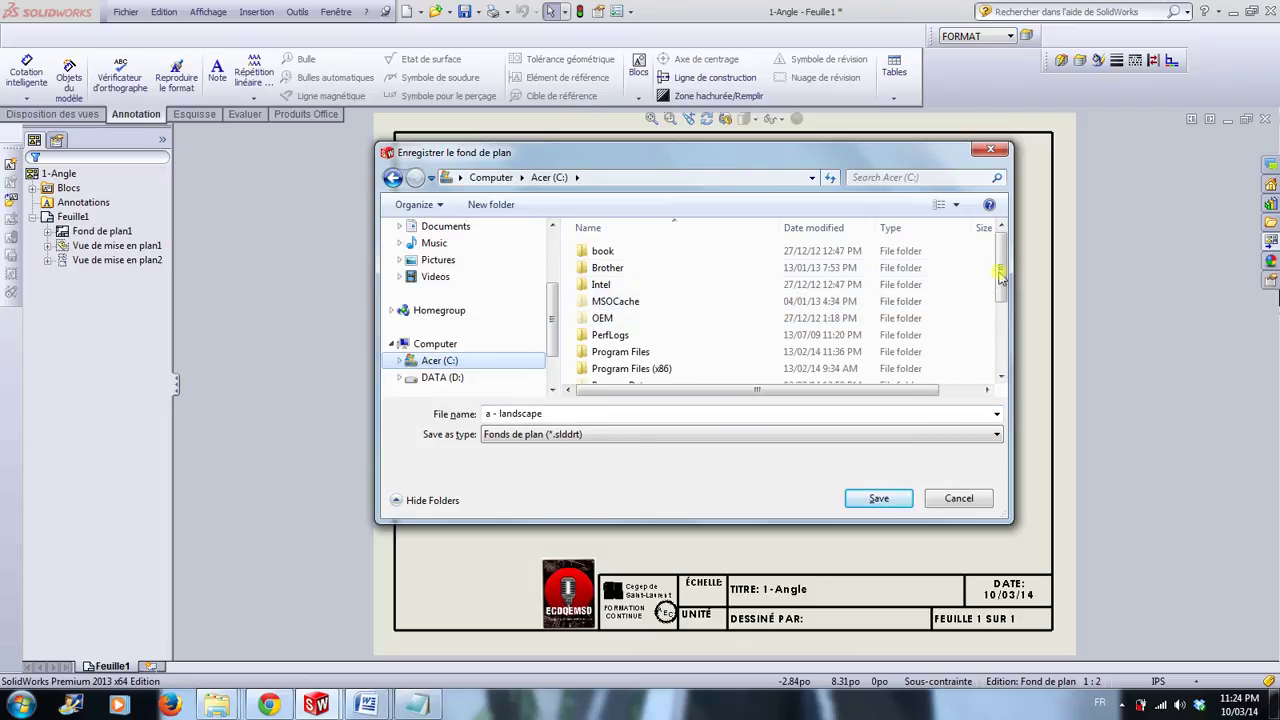
{"action": "scroll", "coordinate": [990, 300], "scroll_direction": "down", "scroll_amount": 2}
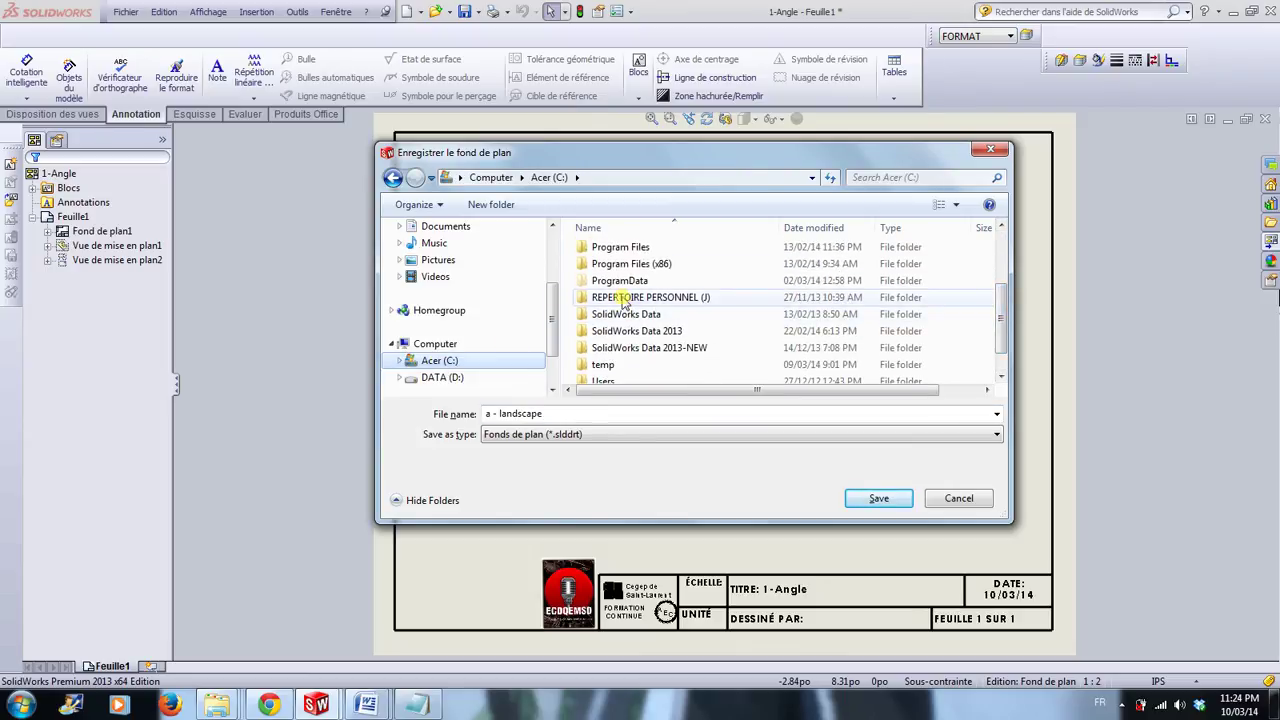
{"action": "double_click", "coordinate": [680, 298]}
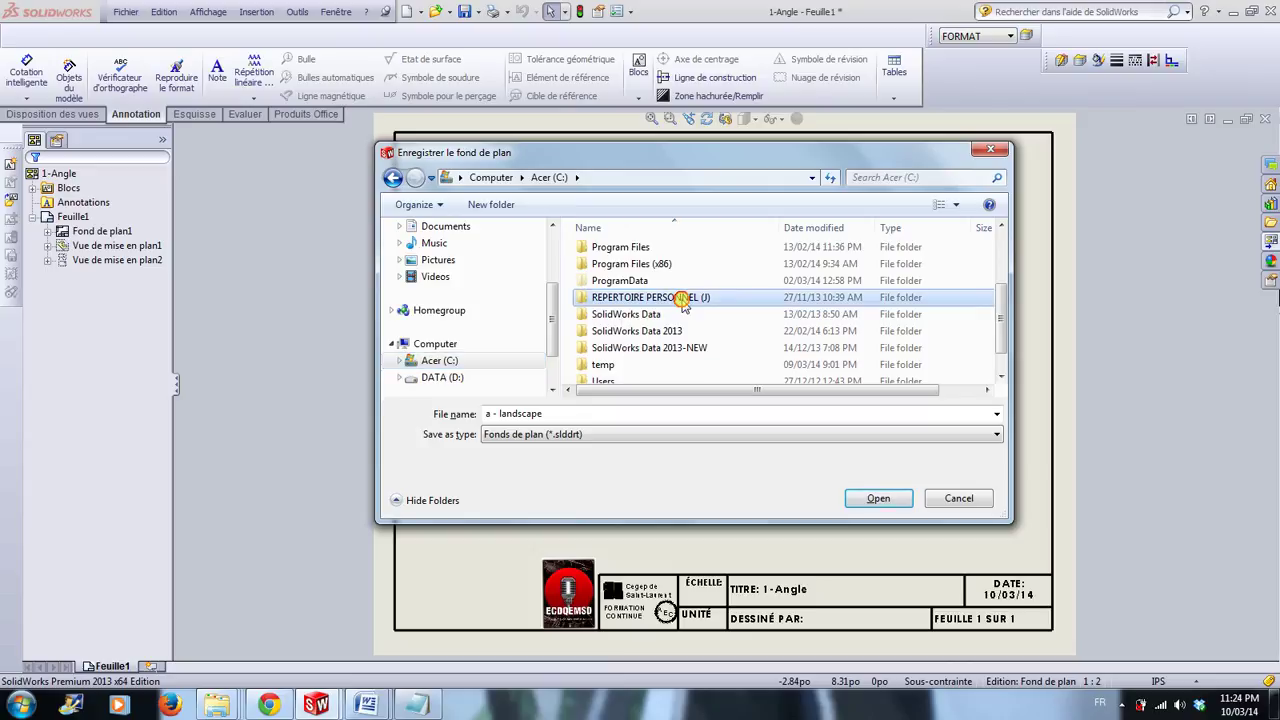
{"action": "left_click", "coordinate": [650, 253]}
{"action": "double_click", "coordinate": [652, 252]}
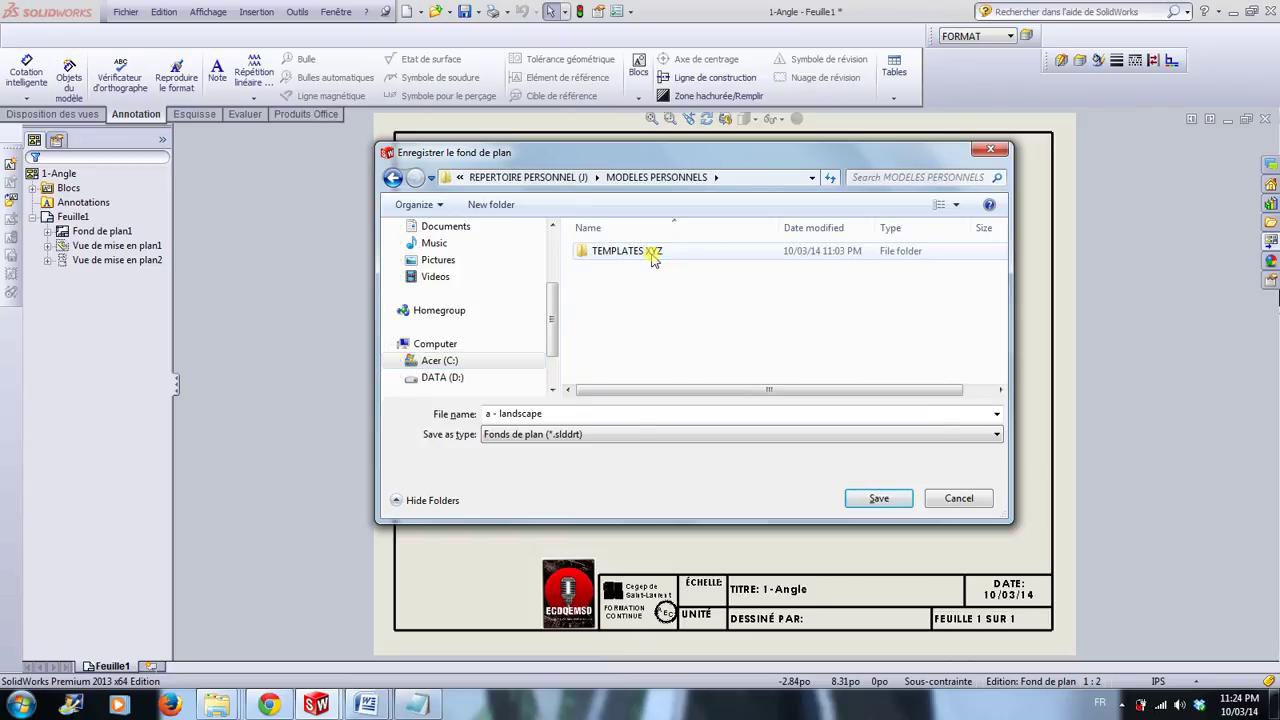
{"action": "double_click", "coordinate": [650, 252]}
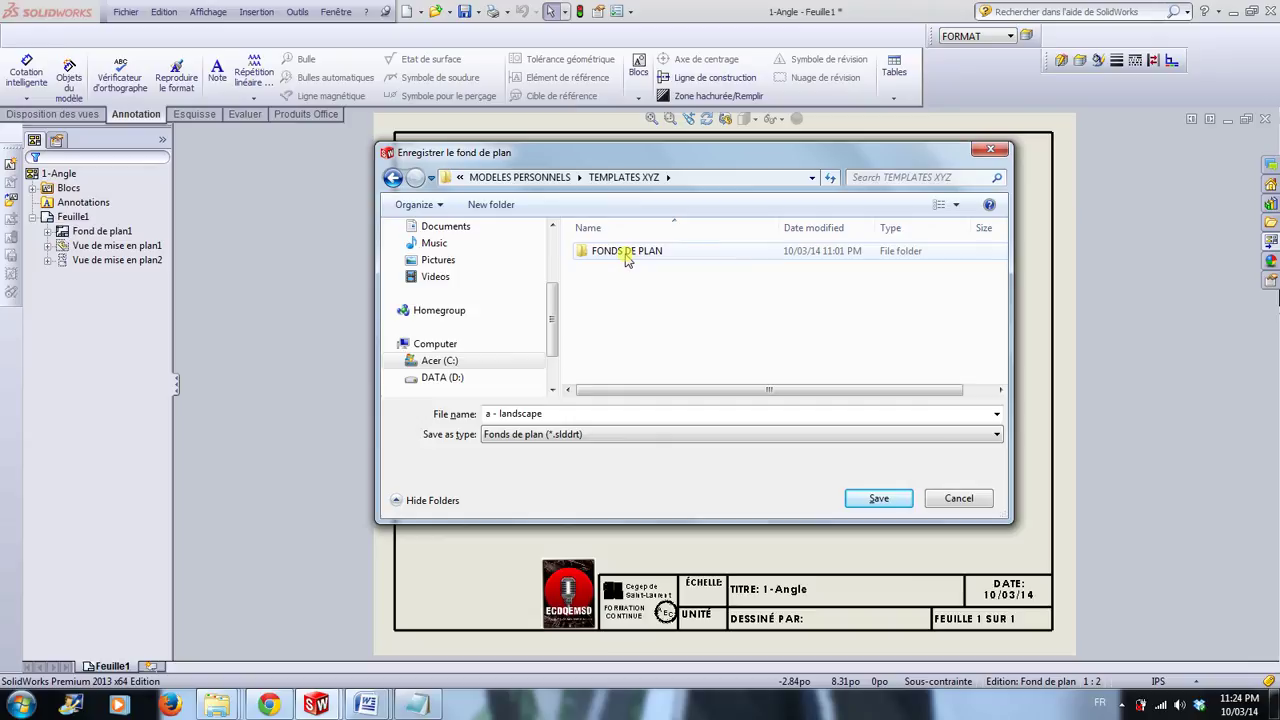
{"action": "double_click", "coordinate": [627, 252]}
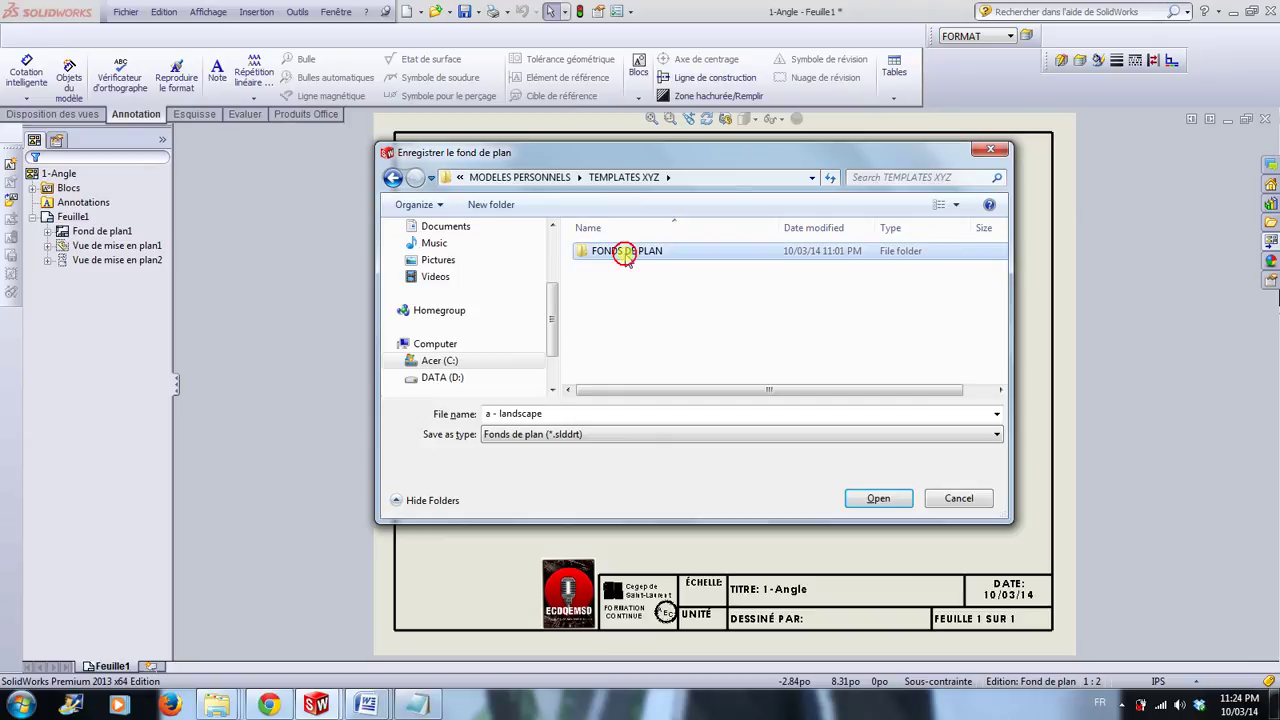
{"action": "left_click", "coordinate": [560, 413]}
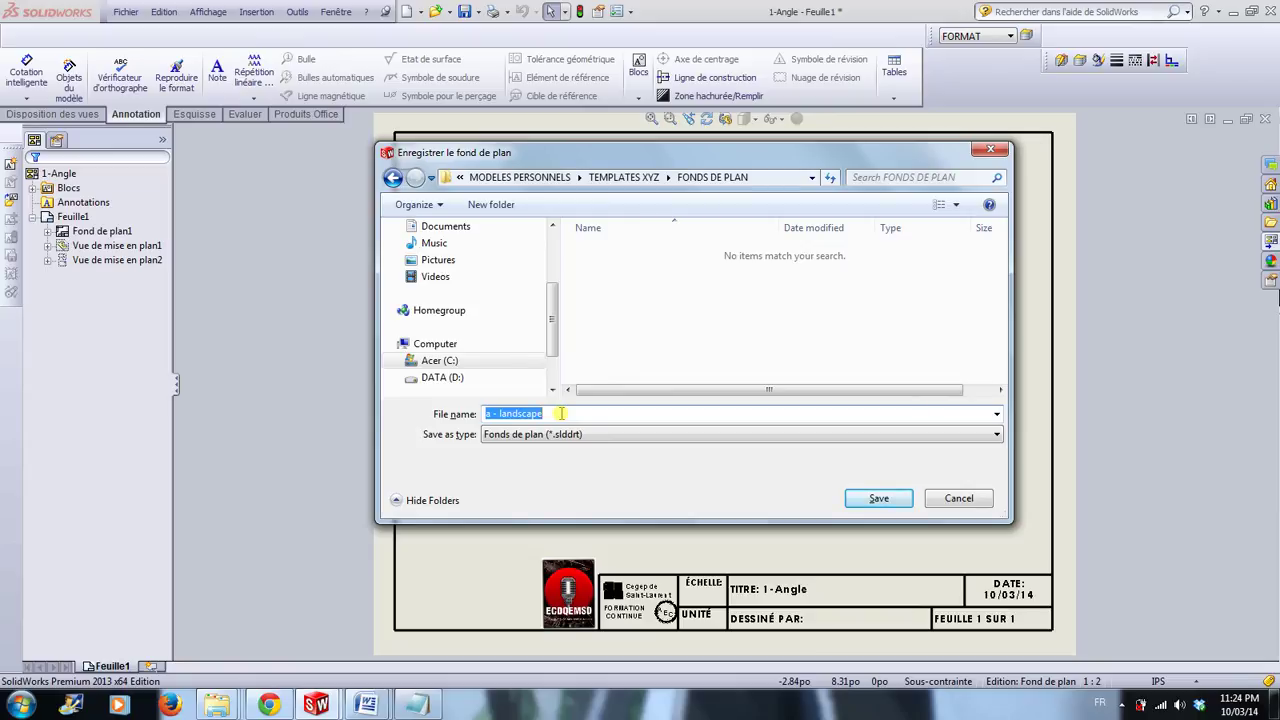
{"action": "type", "text": "A- PAYSAGE"}
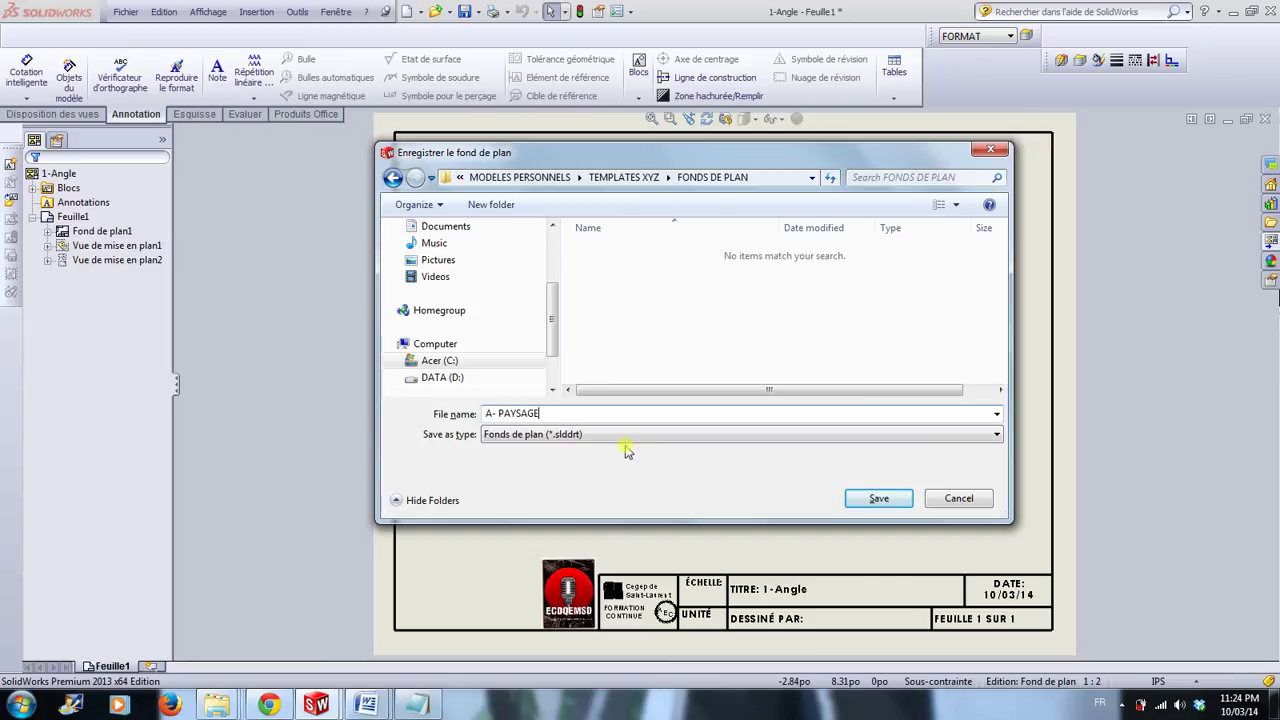
{"action": "left_click", "coordinate": [878, 498]}
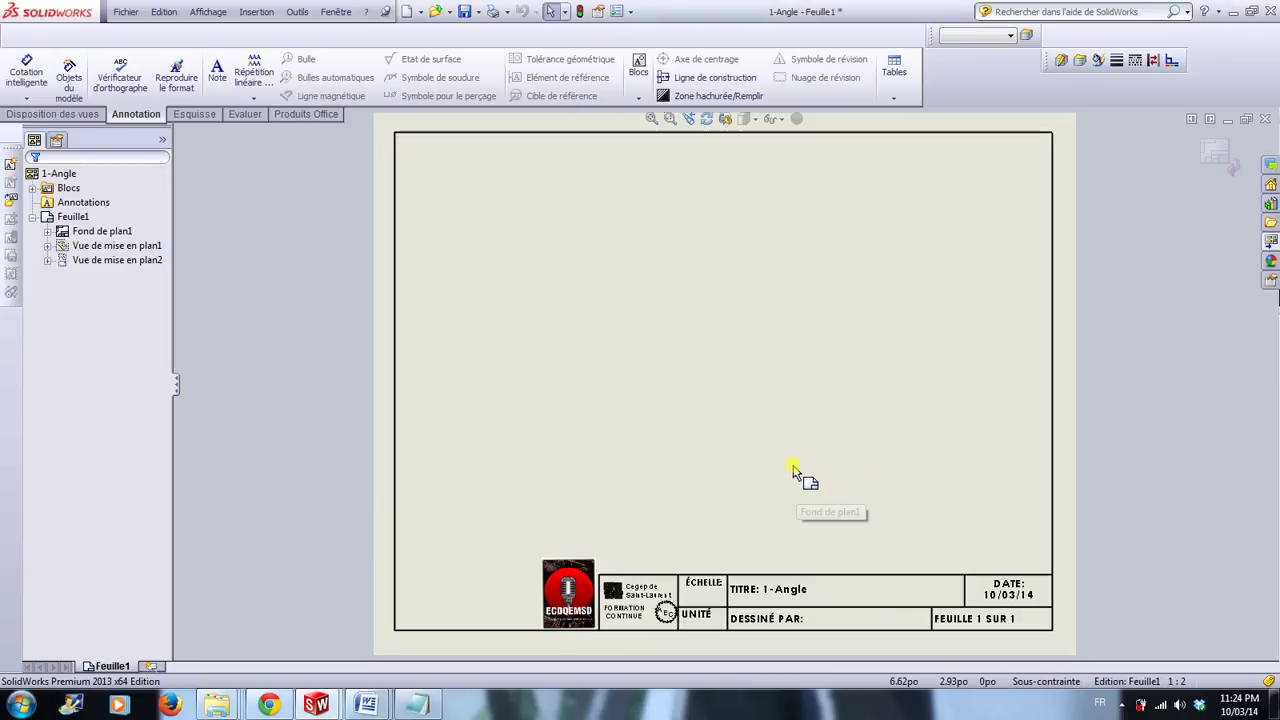
Step: Exit sheet format editing and return to the sheet with the drawing views
{"action": "left_click", "coordinate": [780, 450]}
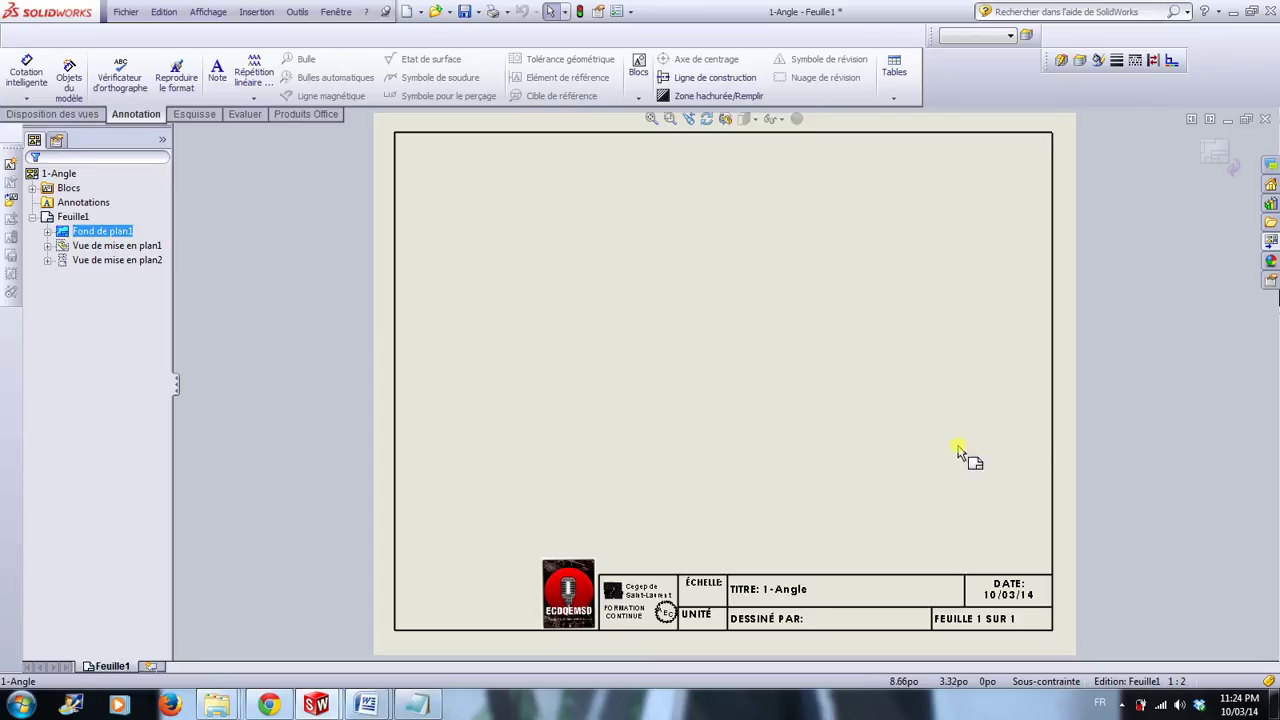
{"action": "left_click", "coordinate": [1215, 160]}
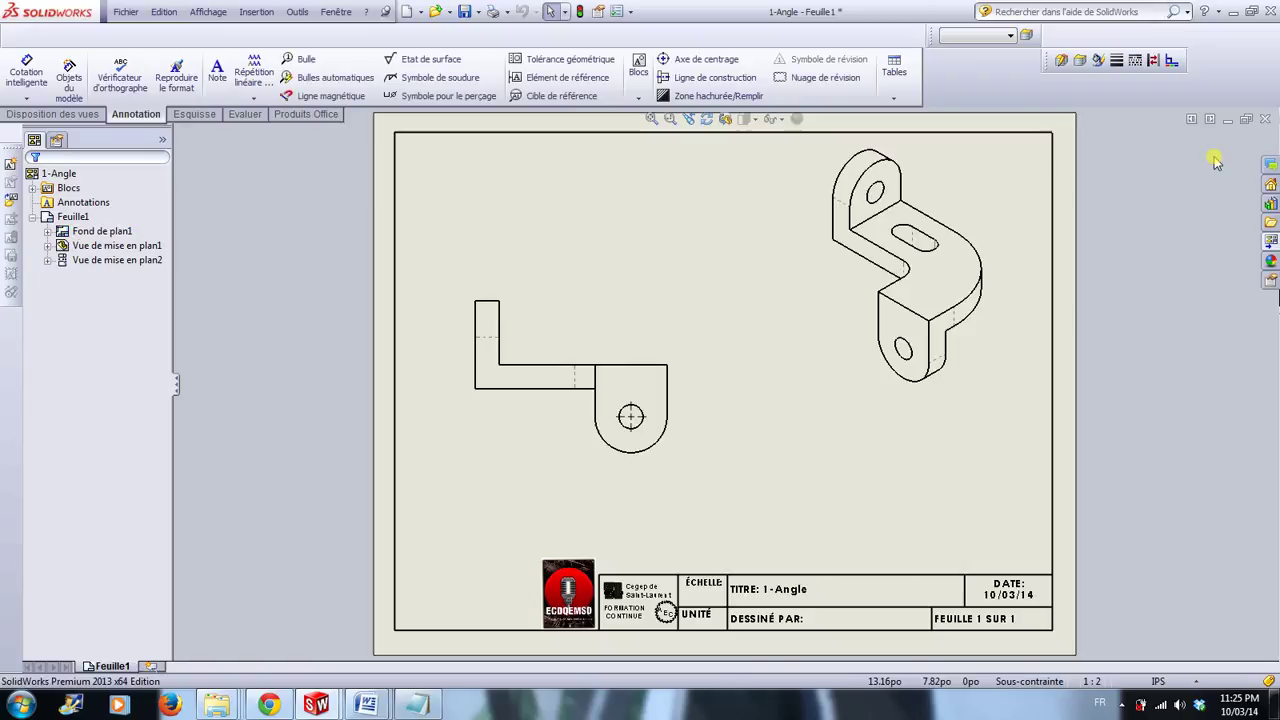
{"action": "left_click", "coordinate": [826, 522]}
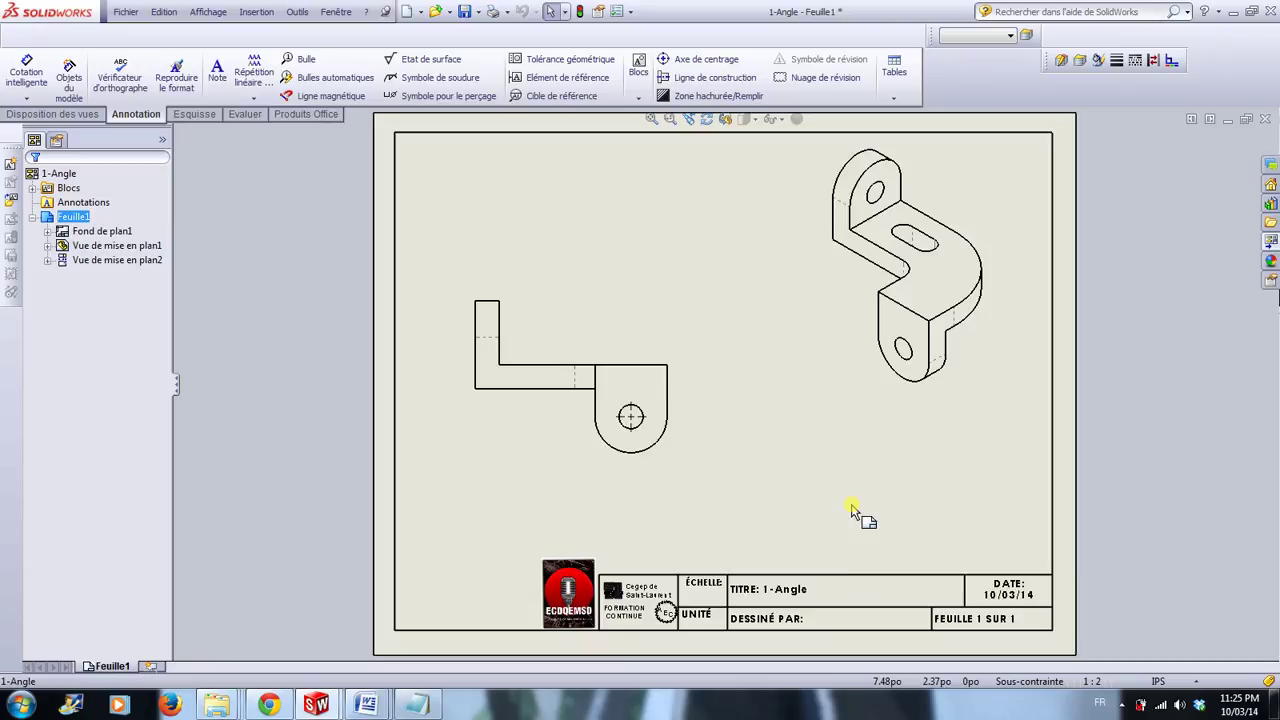